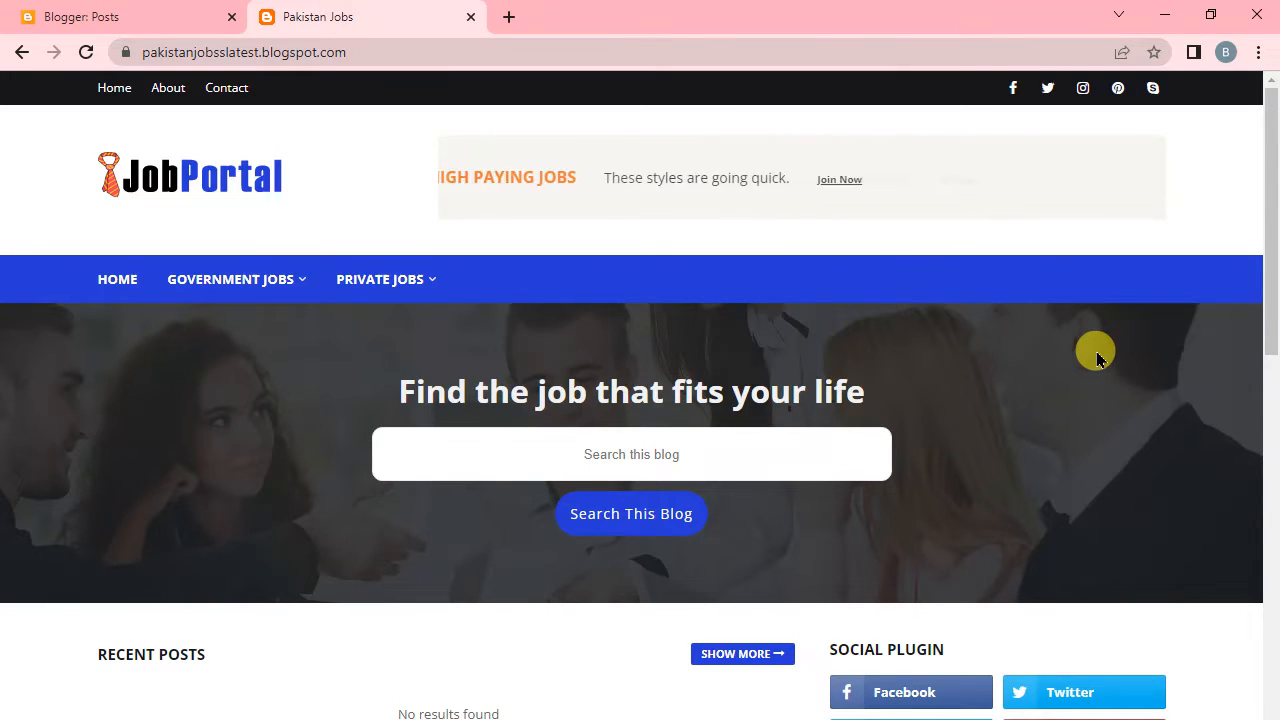
mouse_move(252, 282)
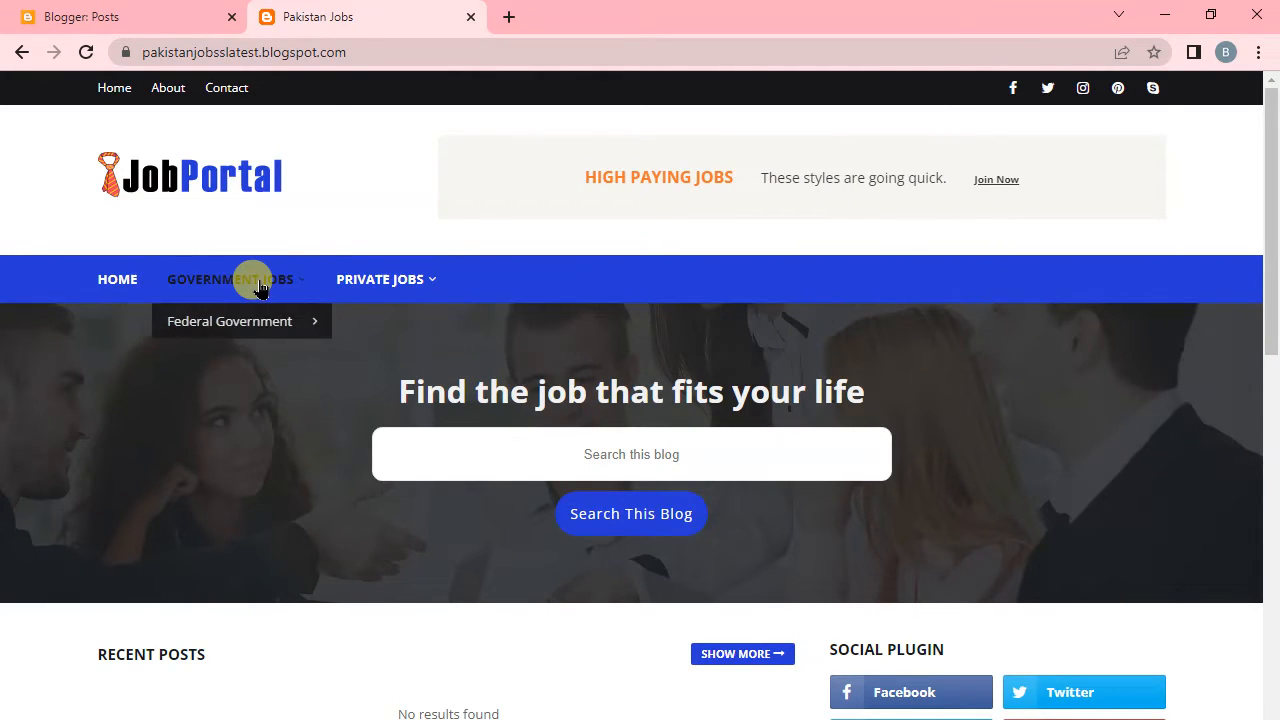
mouse_move(253, 321)
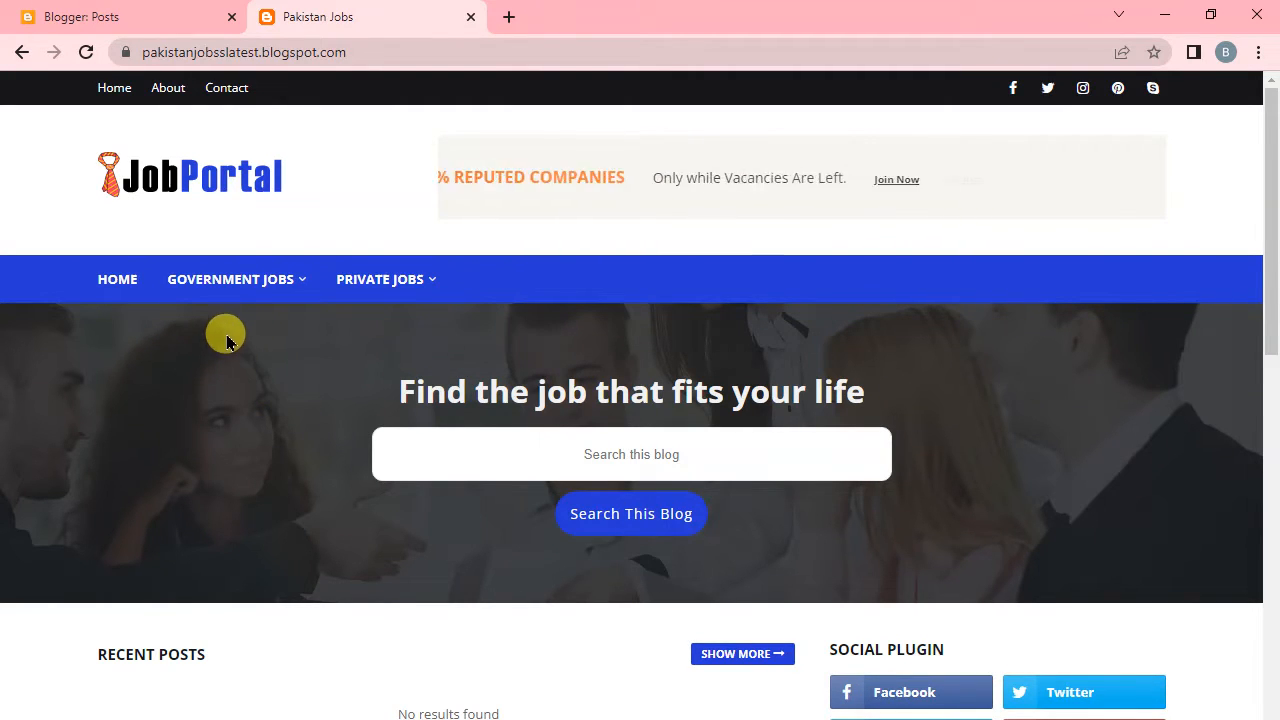
mouse_move(222, 298)
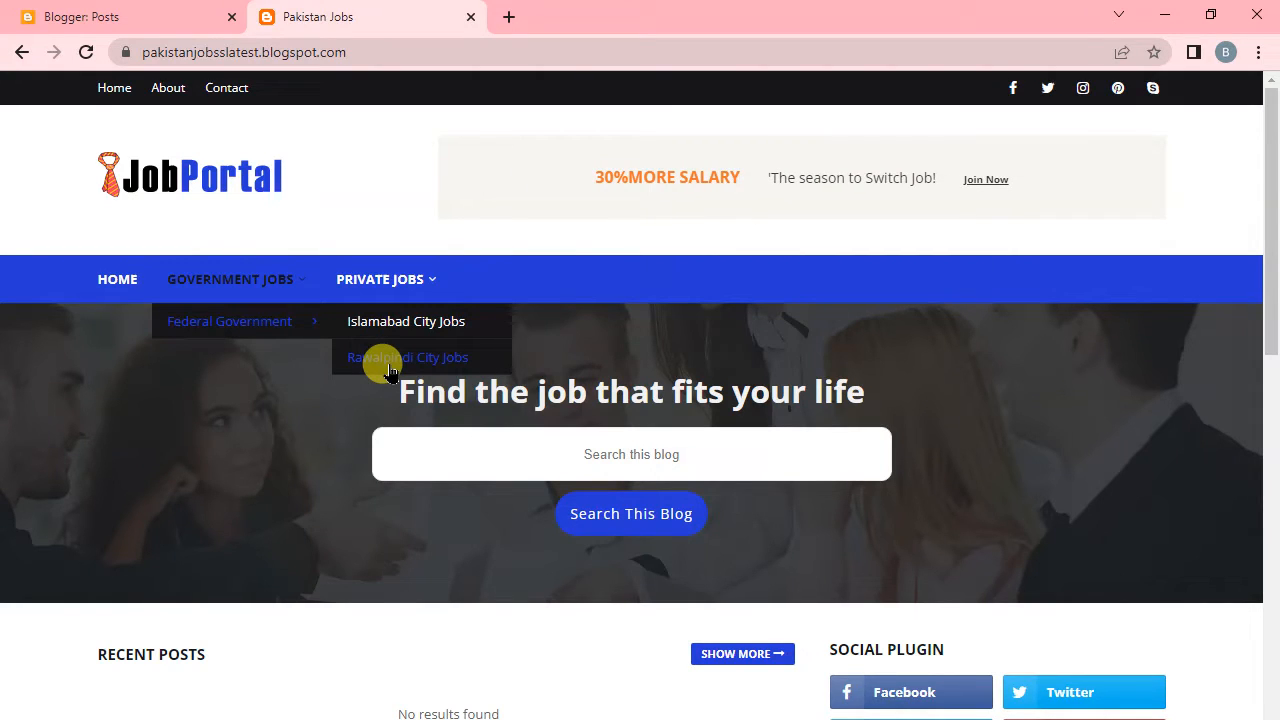
Create a new post for the Pakistan Jobs blog in Blogger.
left_click(127, 28)
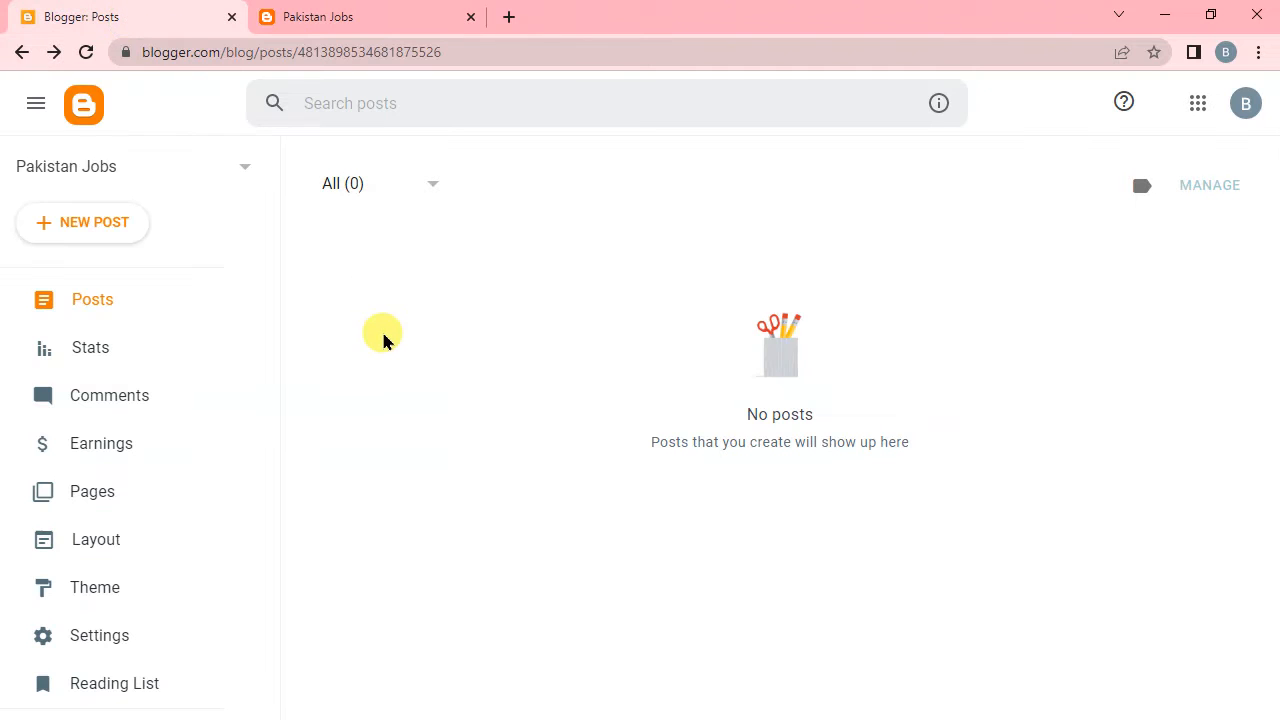
left_click(131, 237)
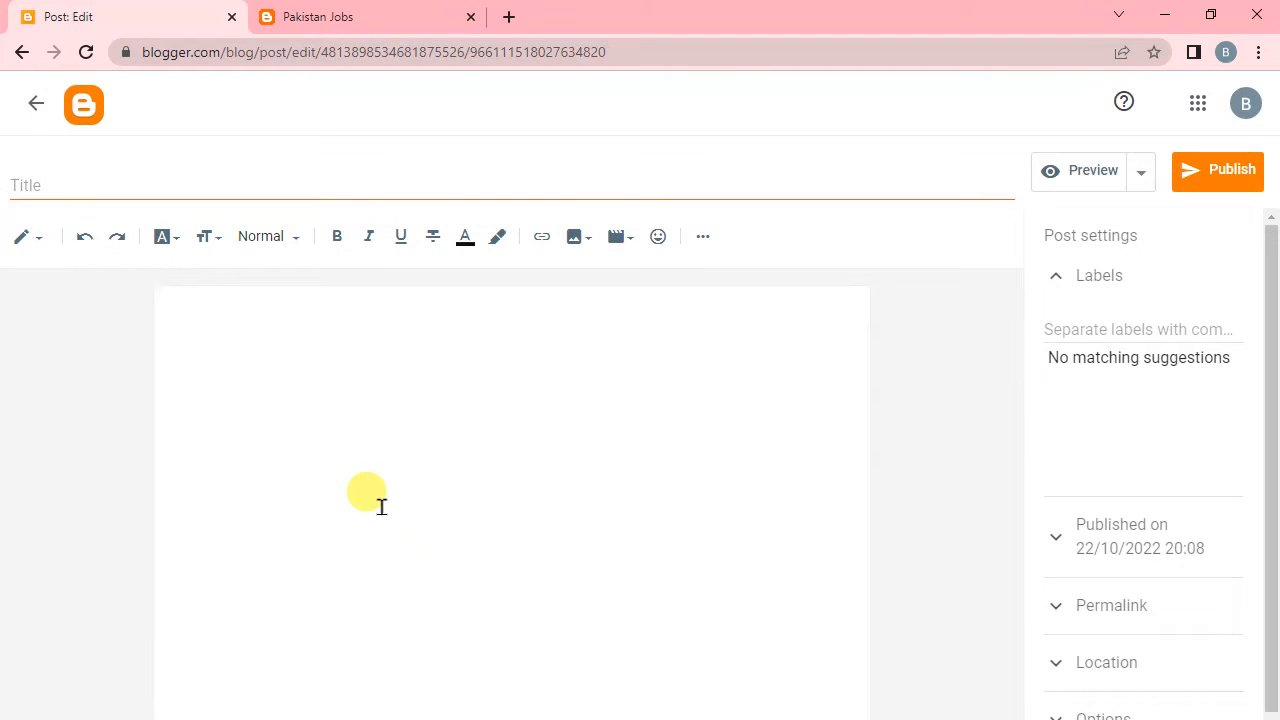
left_click(645, 483)
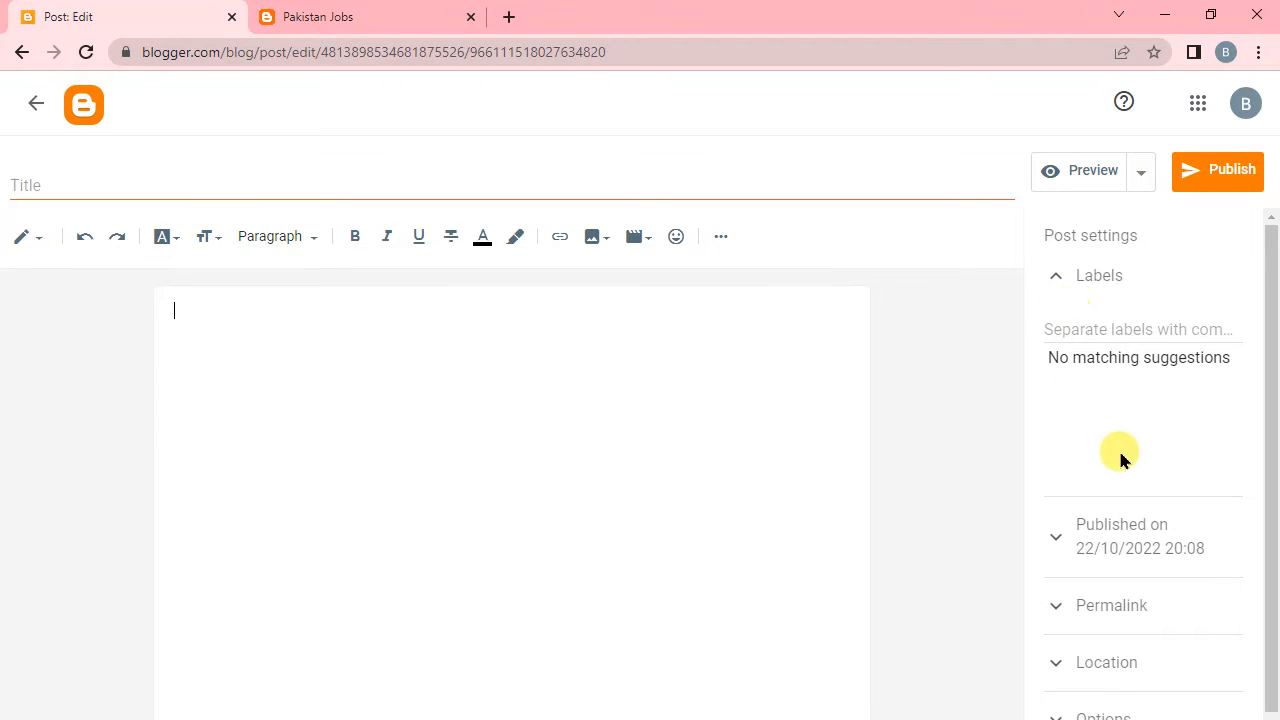
scroll(1128, 588, "down", 1)
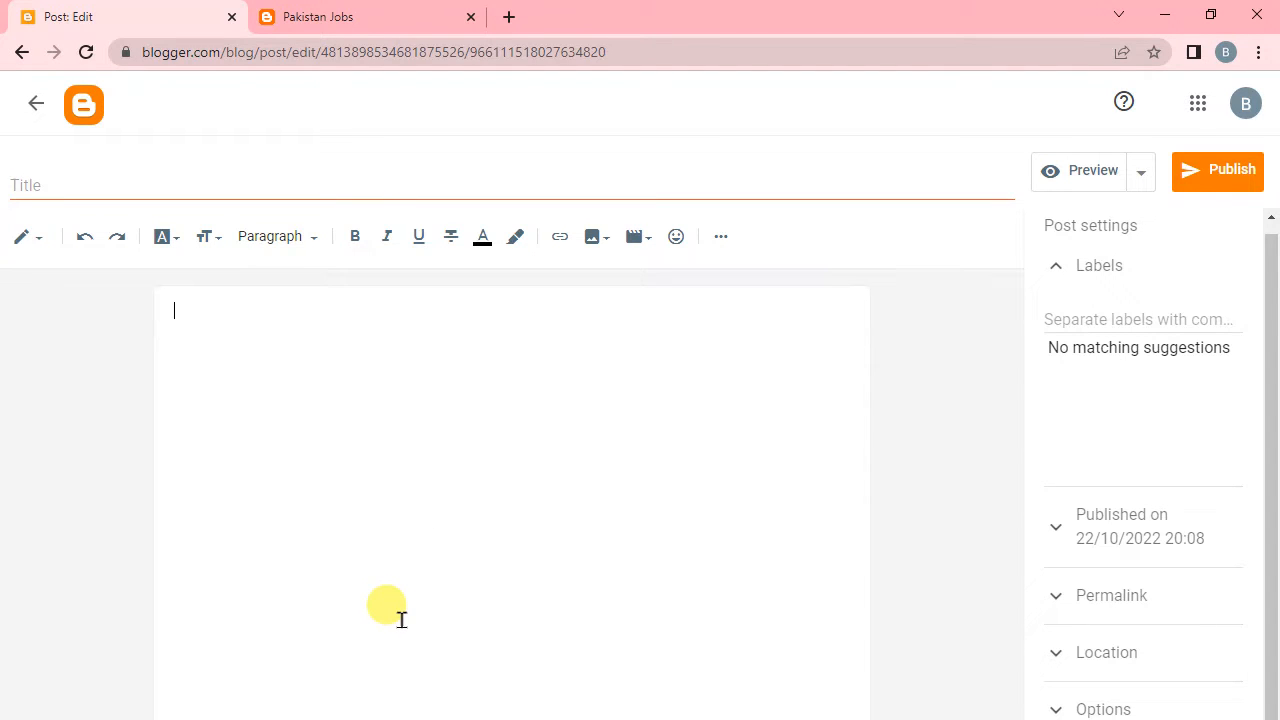
Switch to the Job Discription document in Word and copy its entire content, from the ECP heading to the end.
left_click(312, 719)
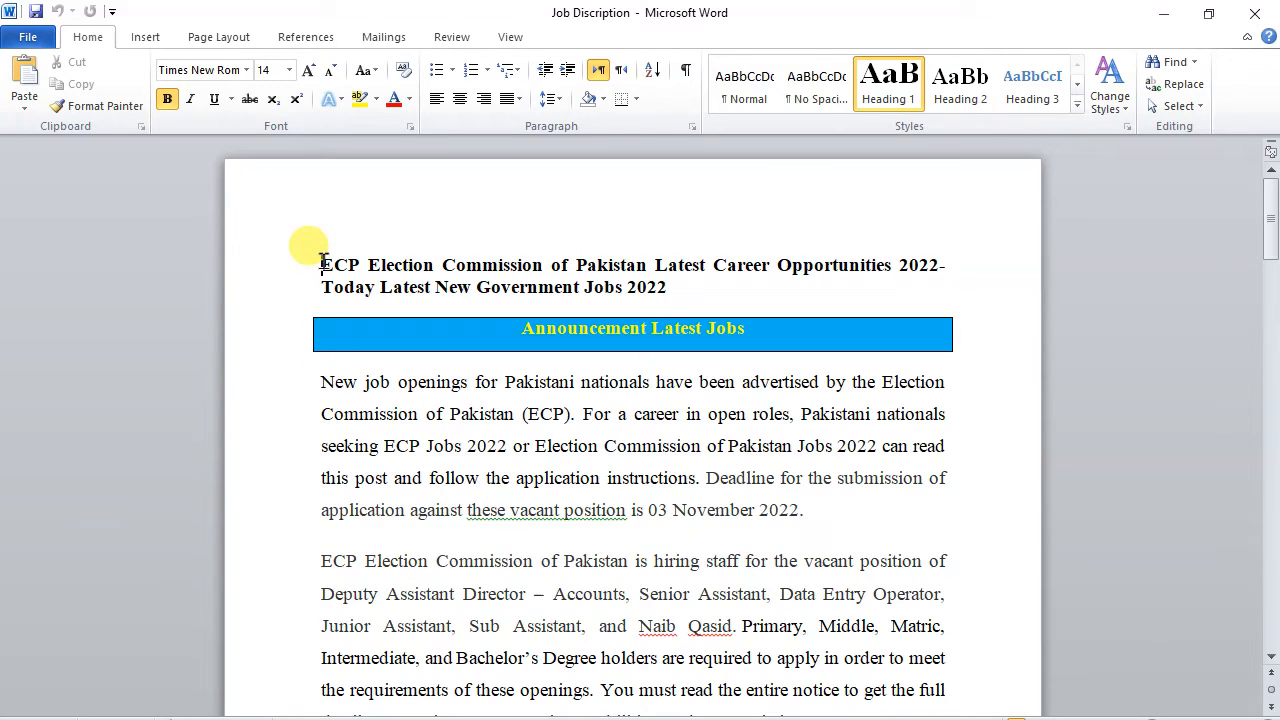
left_click_drag(320, 262, 614, 472)
right_click(524, 334)
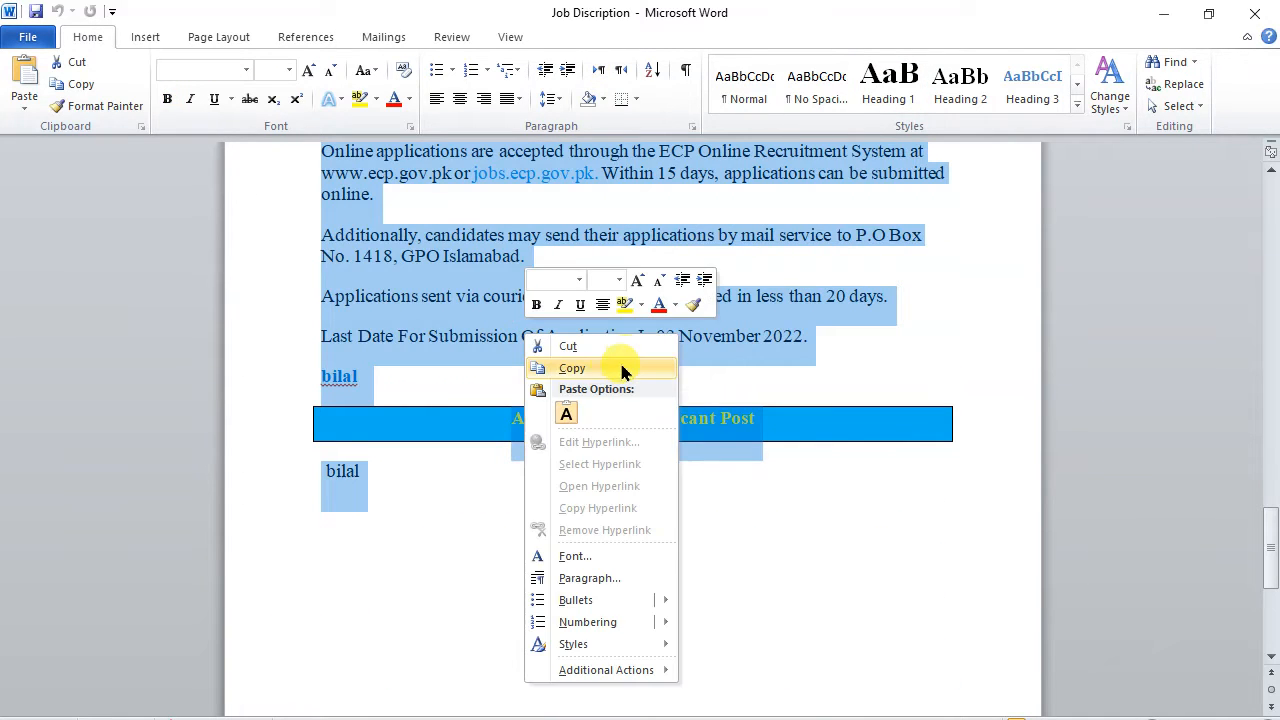
left_click(612, 368)
Return to the Blogger post editor and paste the copied job description with its formatting into the post body.
left_click(396, 719)
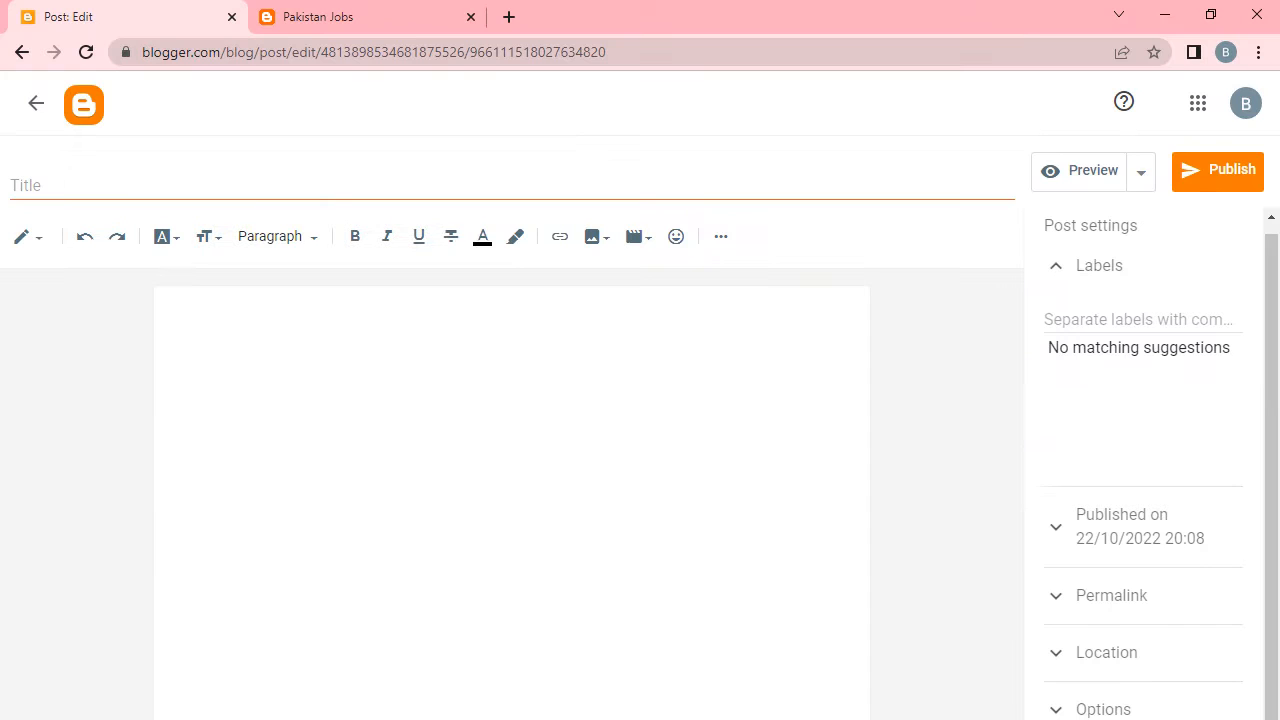
right_click(303, 432)
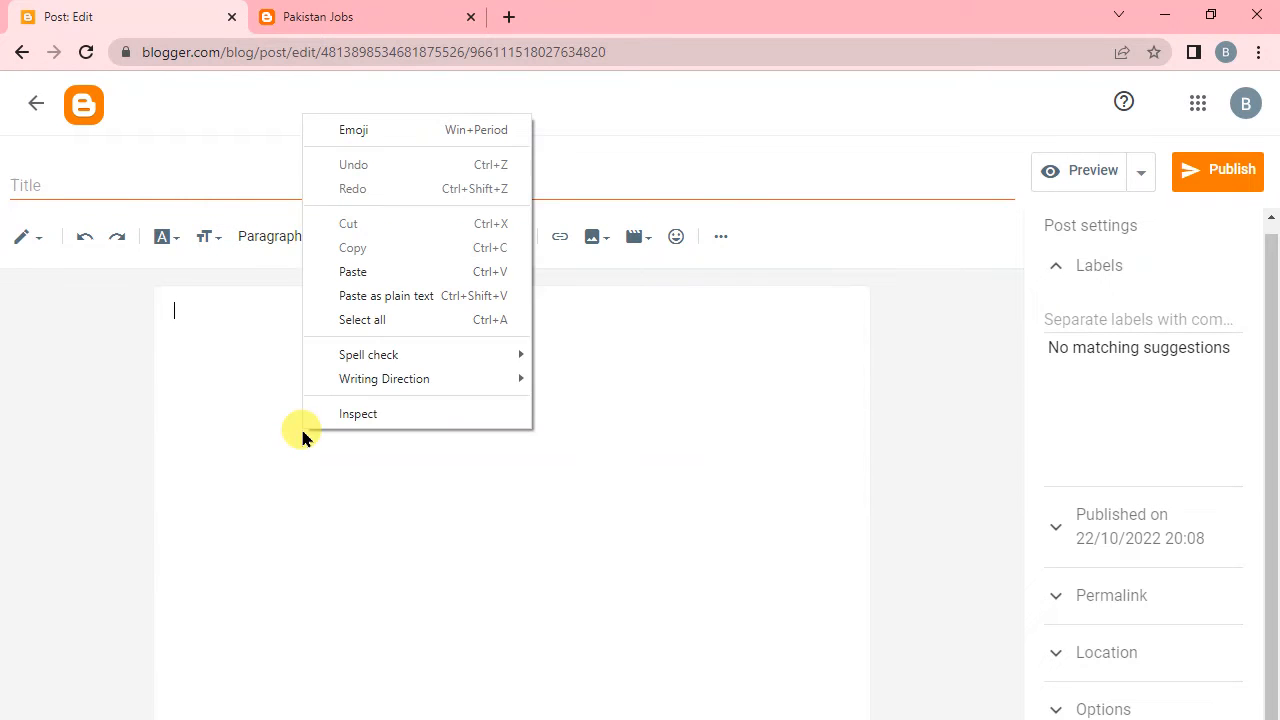
left_click(389, 281)
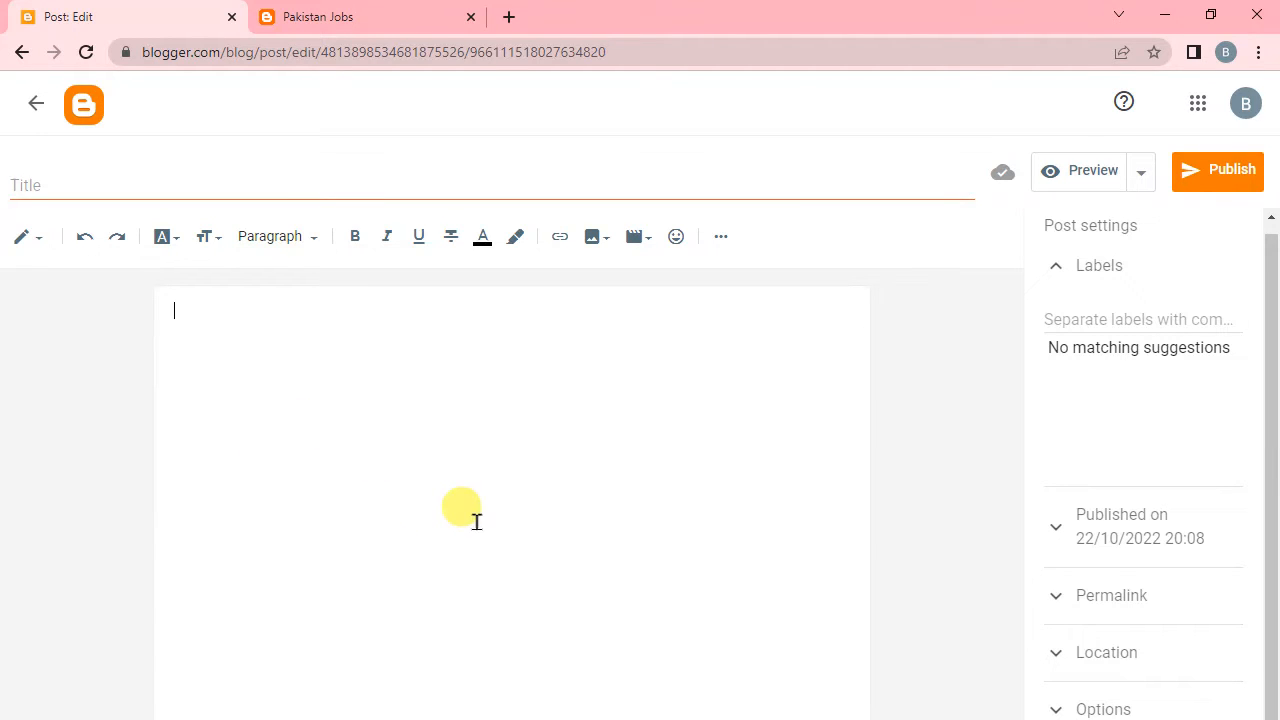
right_click(358, 358)
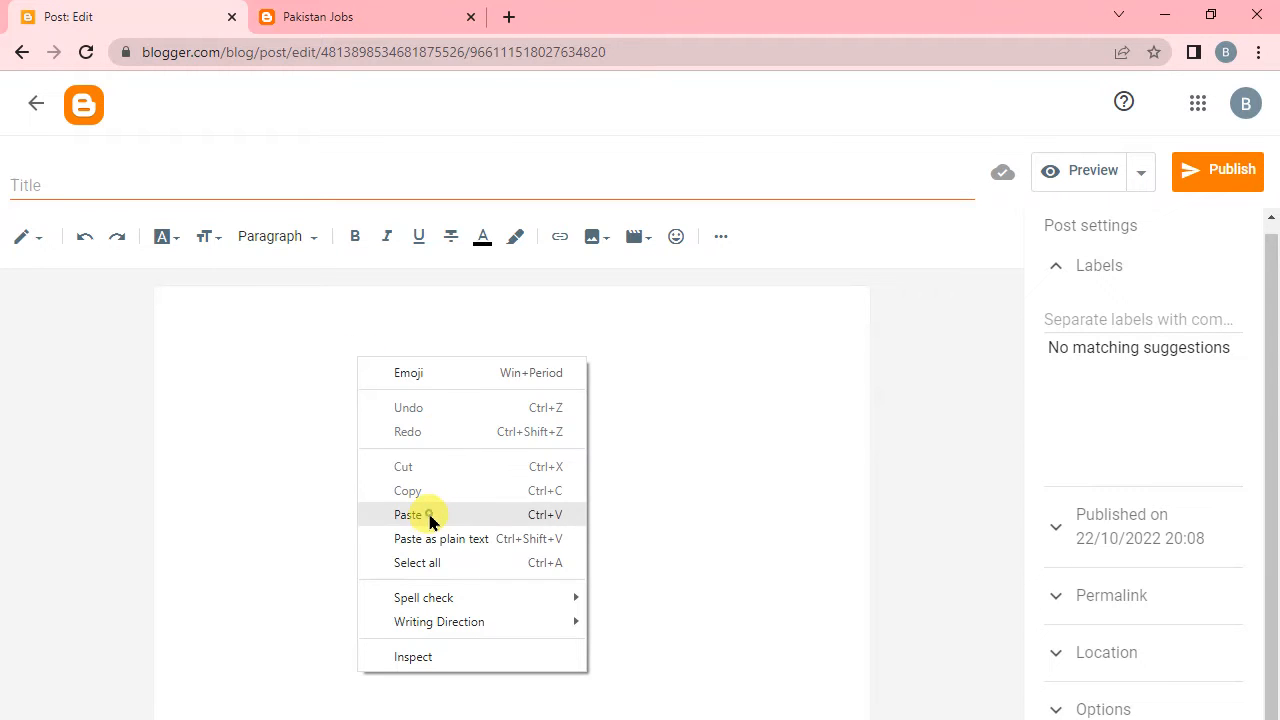
left_click(431, 516)
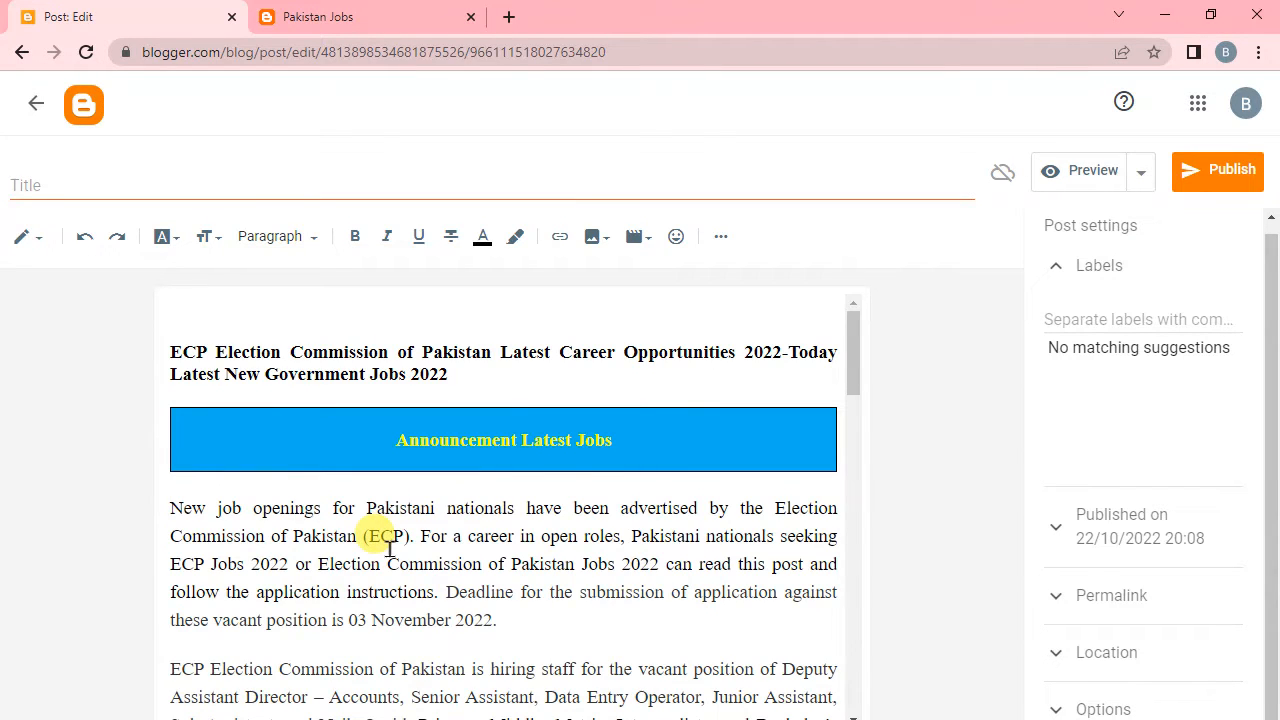
Delete the placeholder line between the Details of Post table and the Details of Vacant Posts heading.
scroll(390, 548, "down", 8)
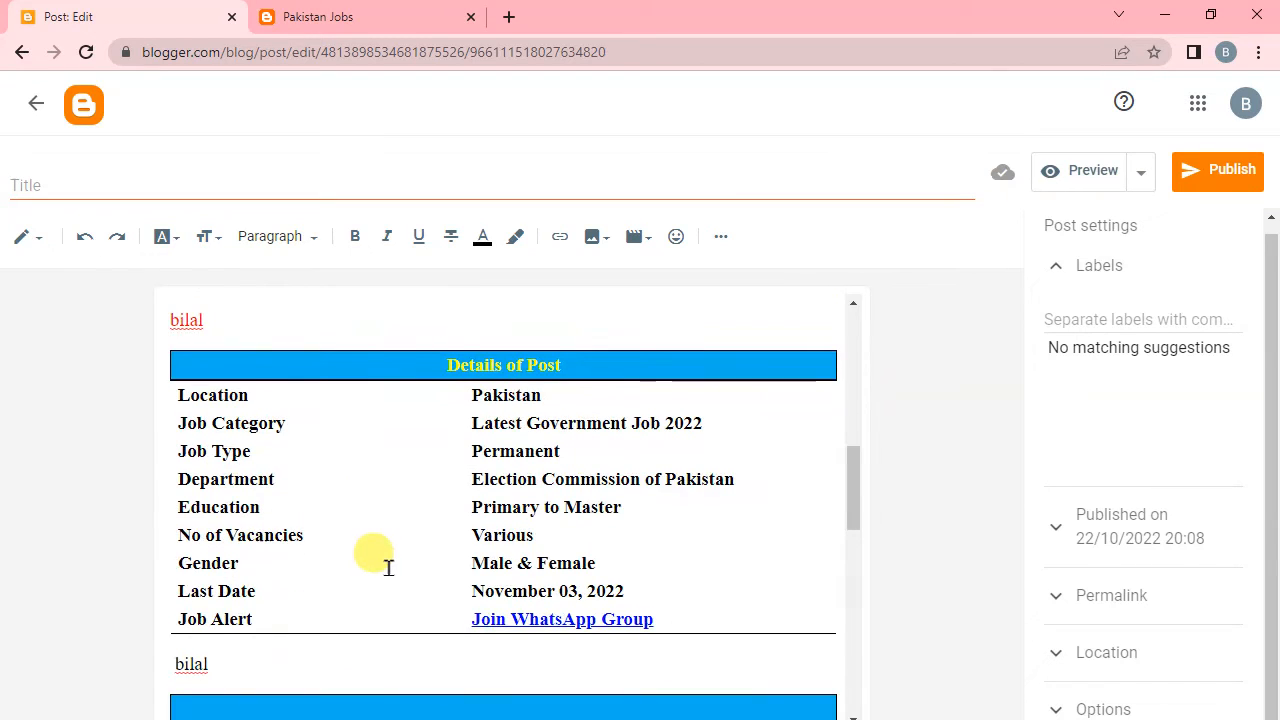
scroll(381, 570, "down", 3)
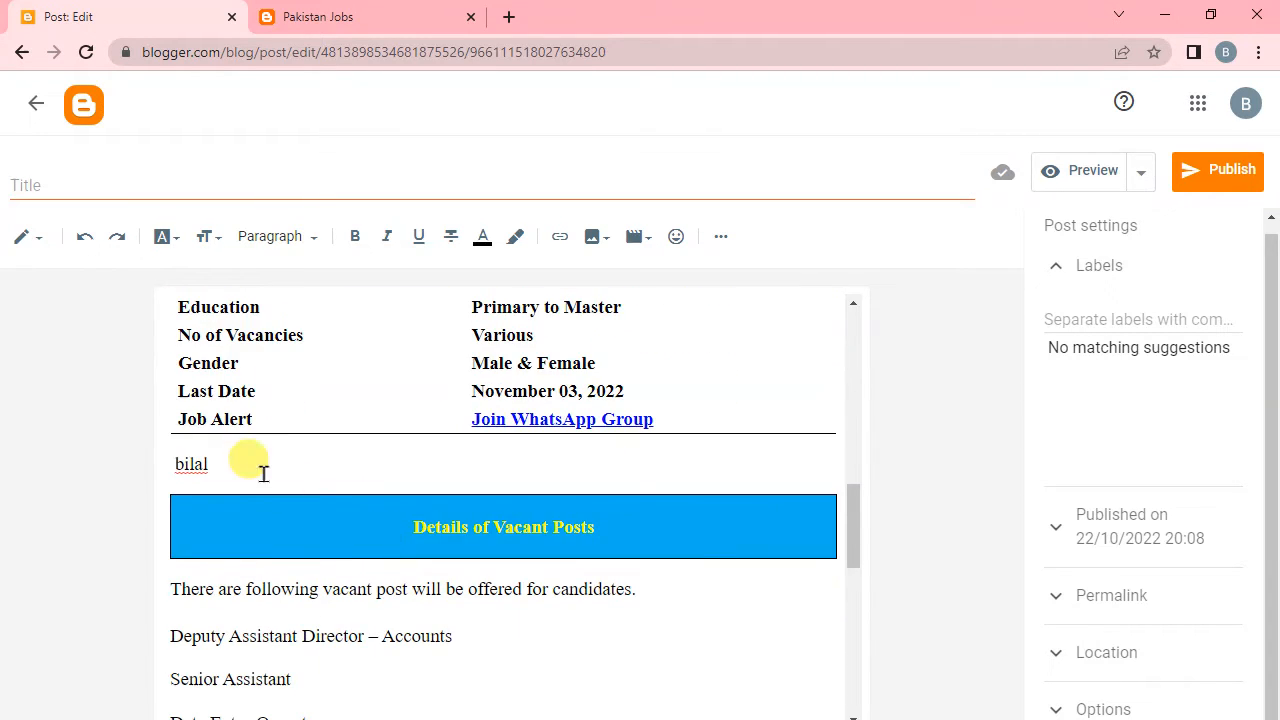
key("BackSpace")
key("BackSpace")
key("BackSpace")
key("BackSpace")
key("BackSpace")
Publish the ECP job post to the blog without a title.
scroll(264, 474, "up", 4)
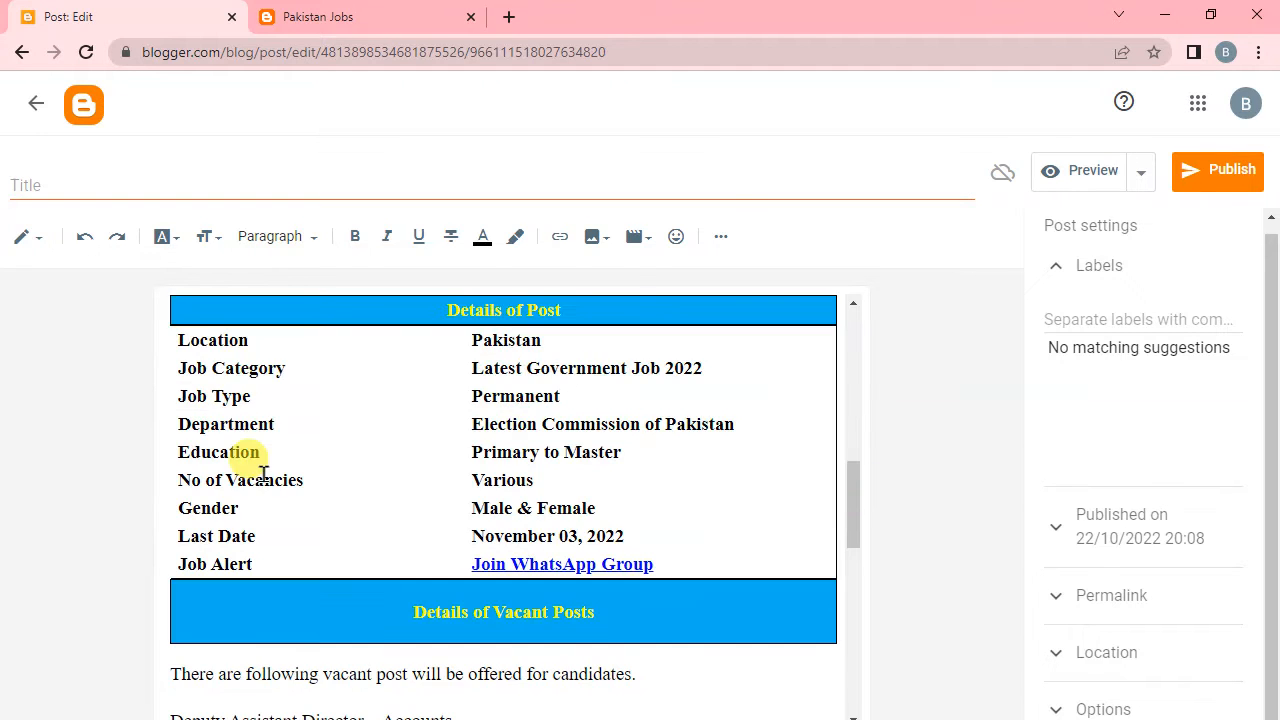
scroll(292, 542, "up", 5)
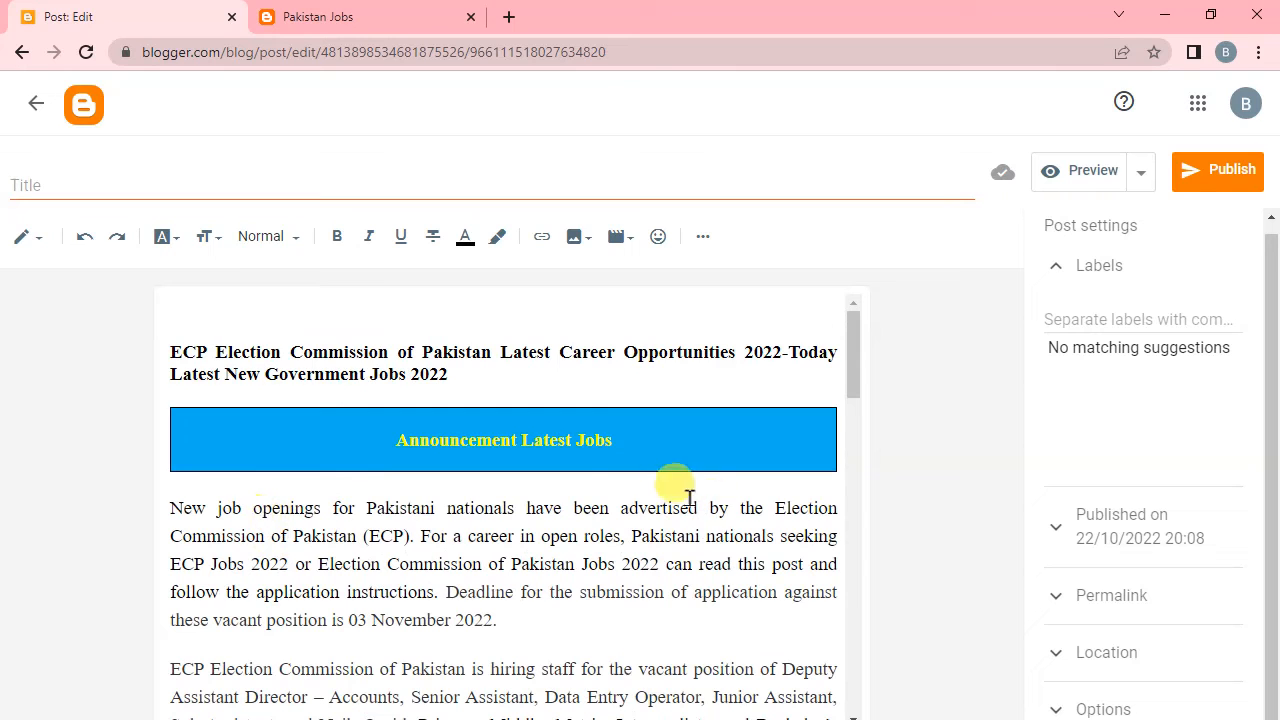
left_click(1227, 190)
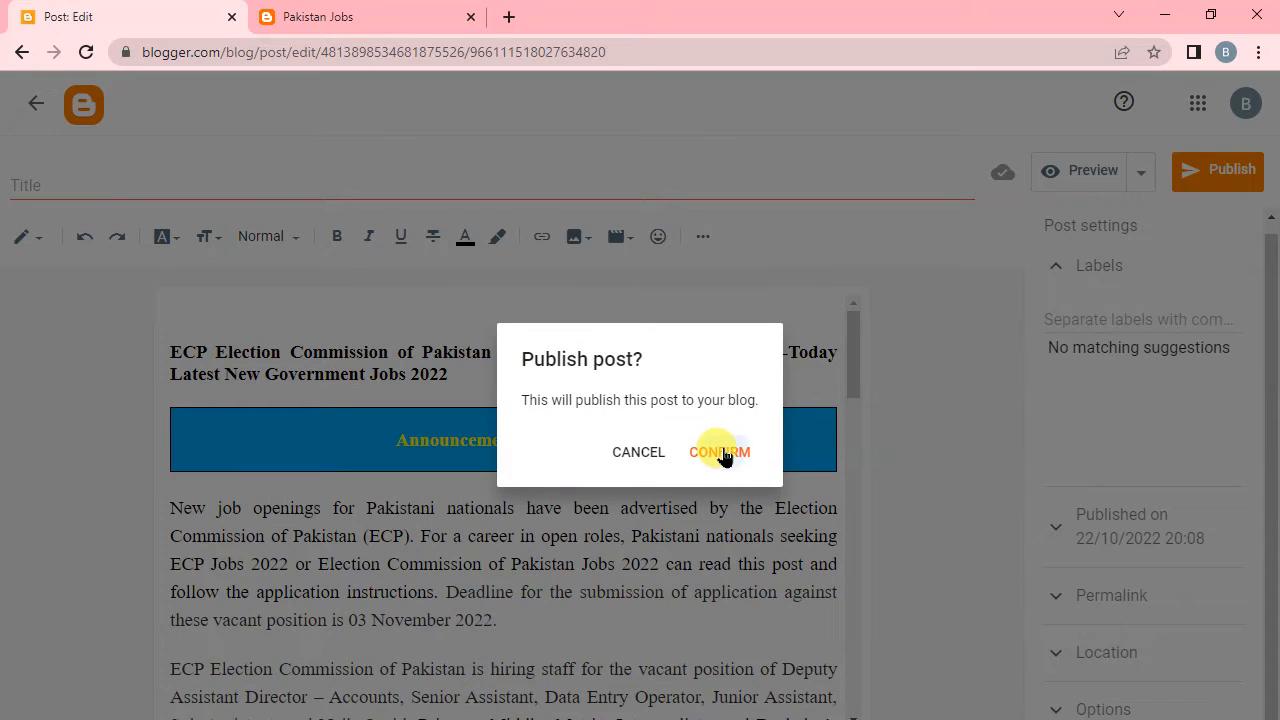
left_click(722, 453)
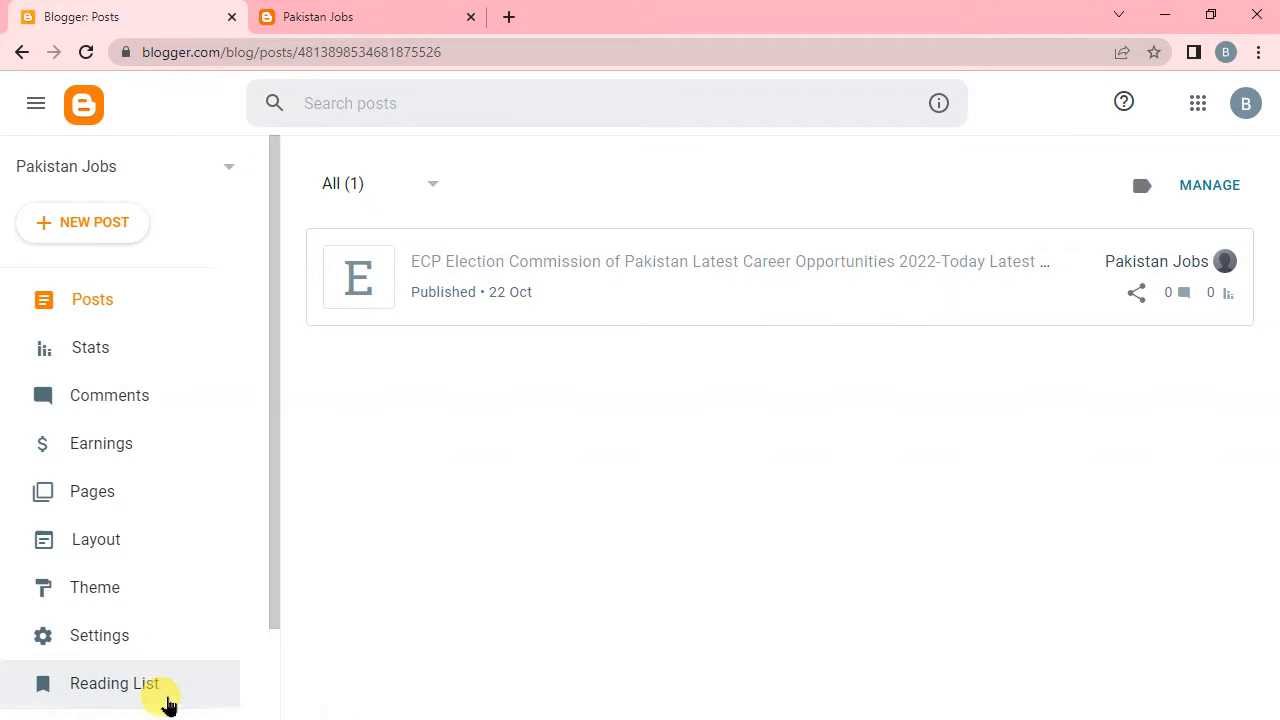
Reload the live Pakistan Jobs site and open the new ECP post from Recent Posts.
left_click(372, 20)
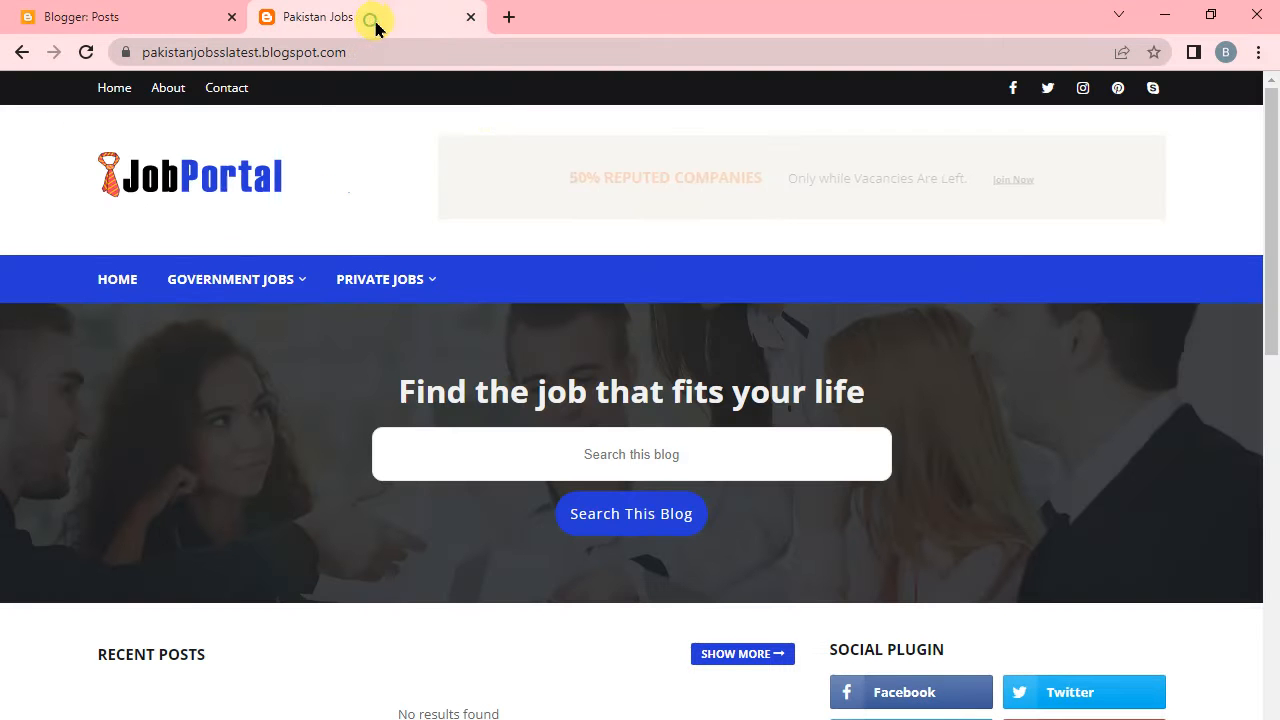
left_click(86, 51)
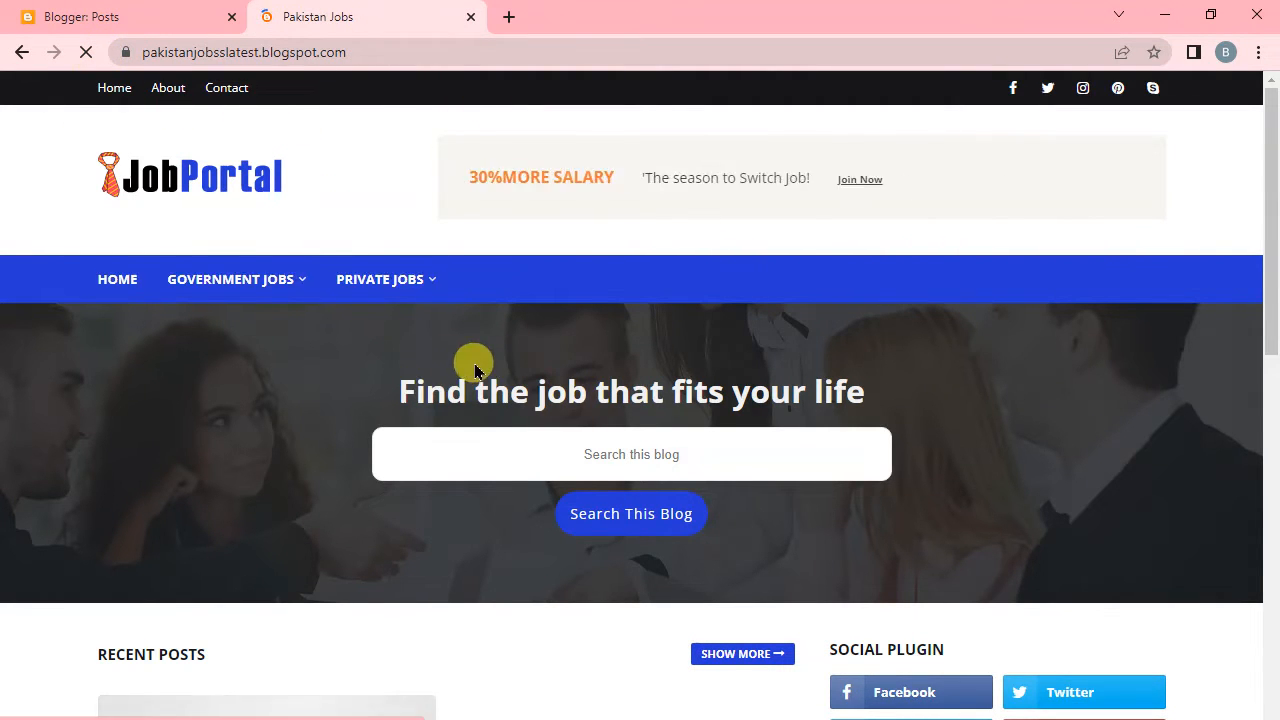
scroll(330, 527, "down", 5)
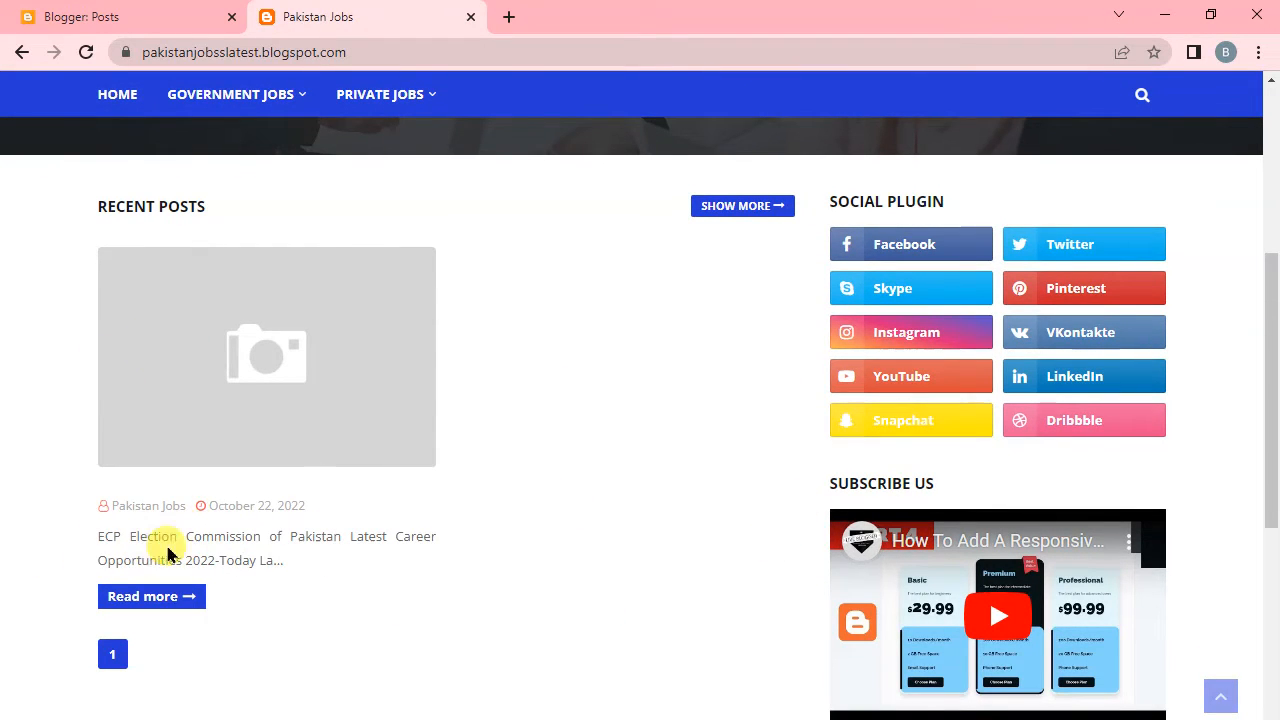
left_click(251, 380)
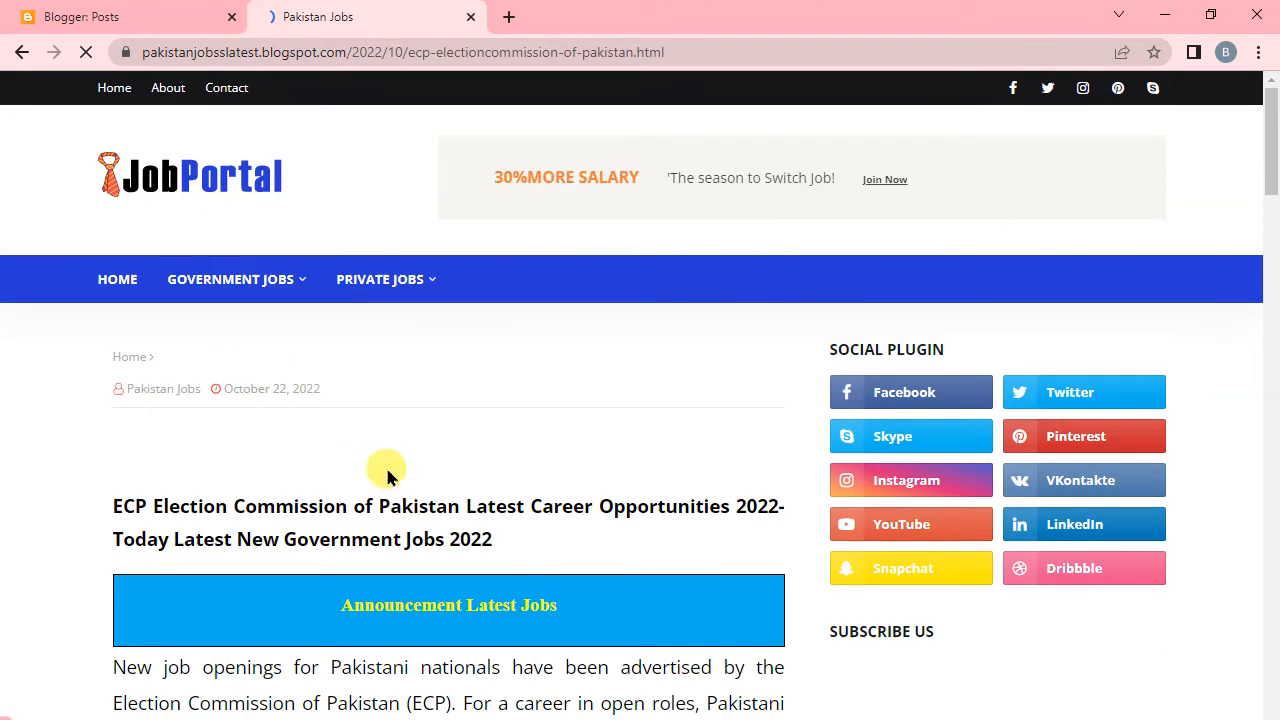
Examine the published ECP post's text, tables and headings through to the comment section.
scroll(440, 560, "down", 1)
scroll(461, 555, "down", 3)
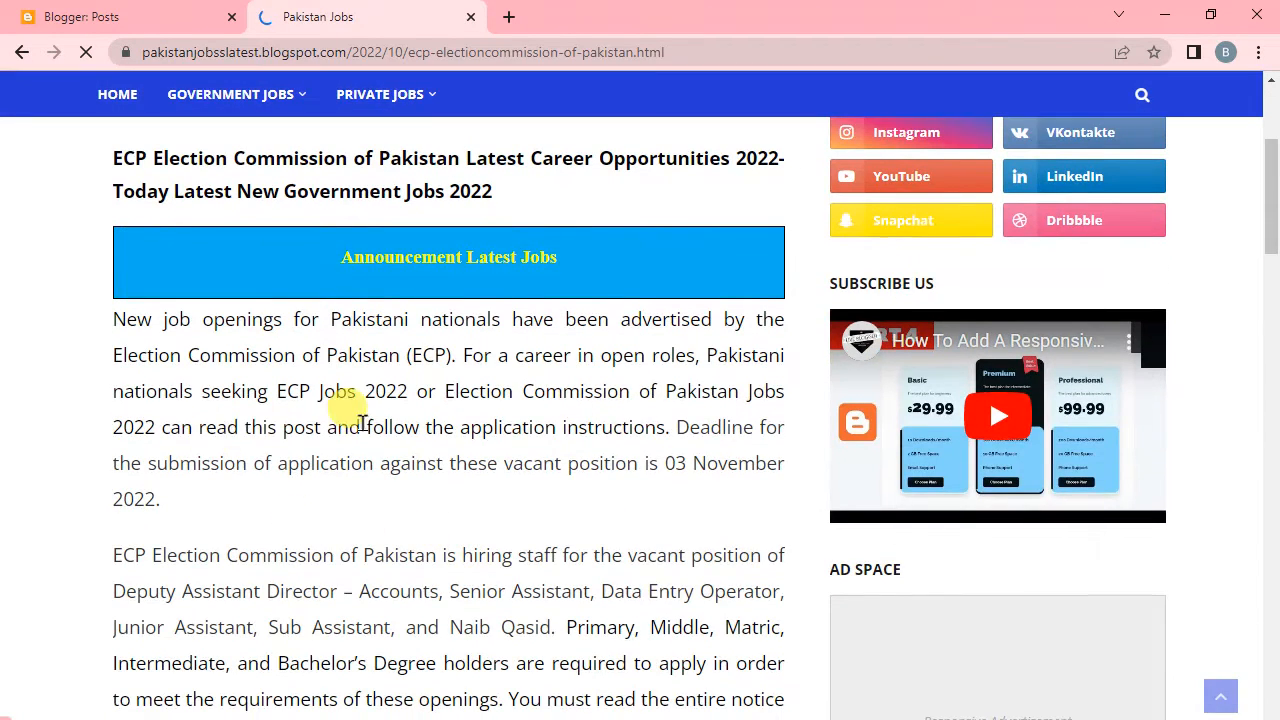
scroll(363, 443, "down", 1)
scroll(368, 455, "down", 6)
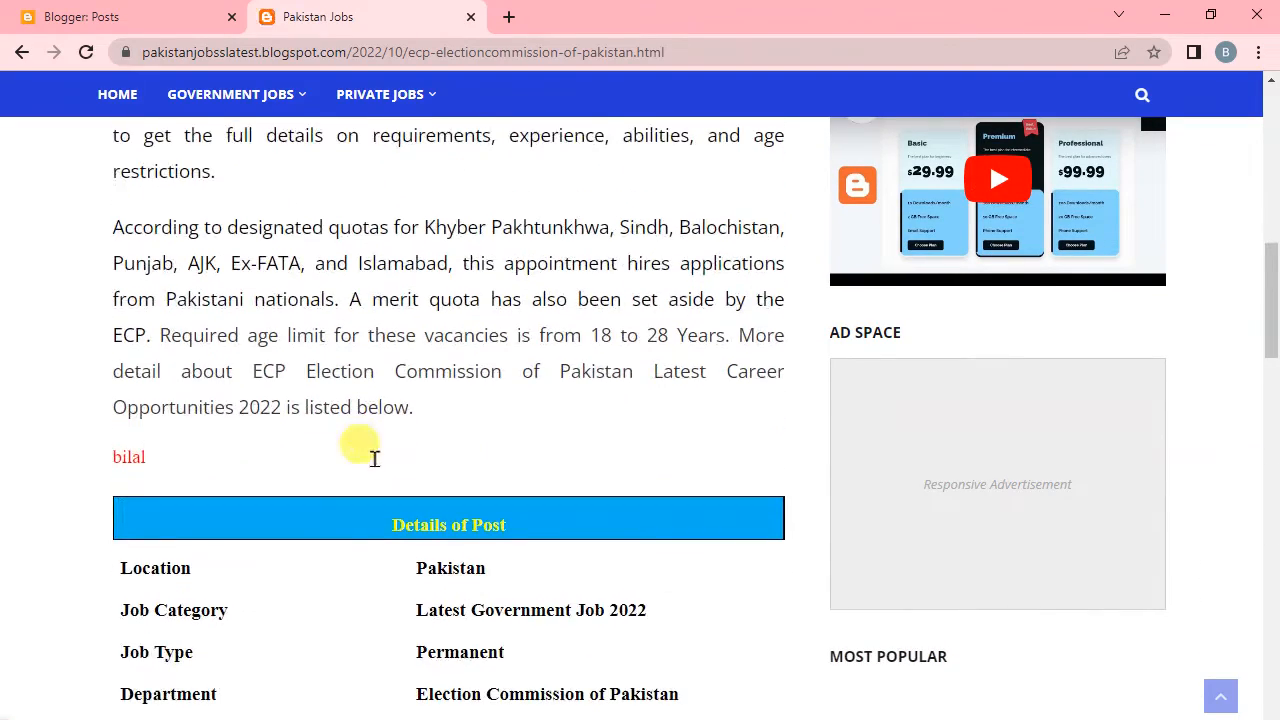
scroll(378, 487, "down", 12)
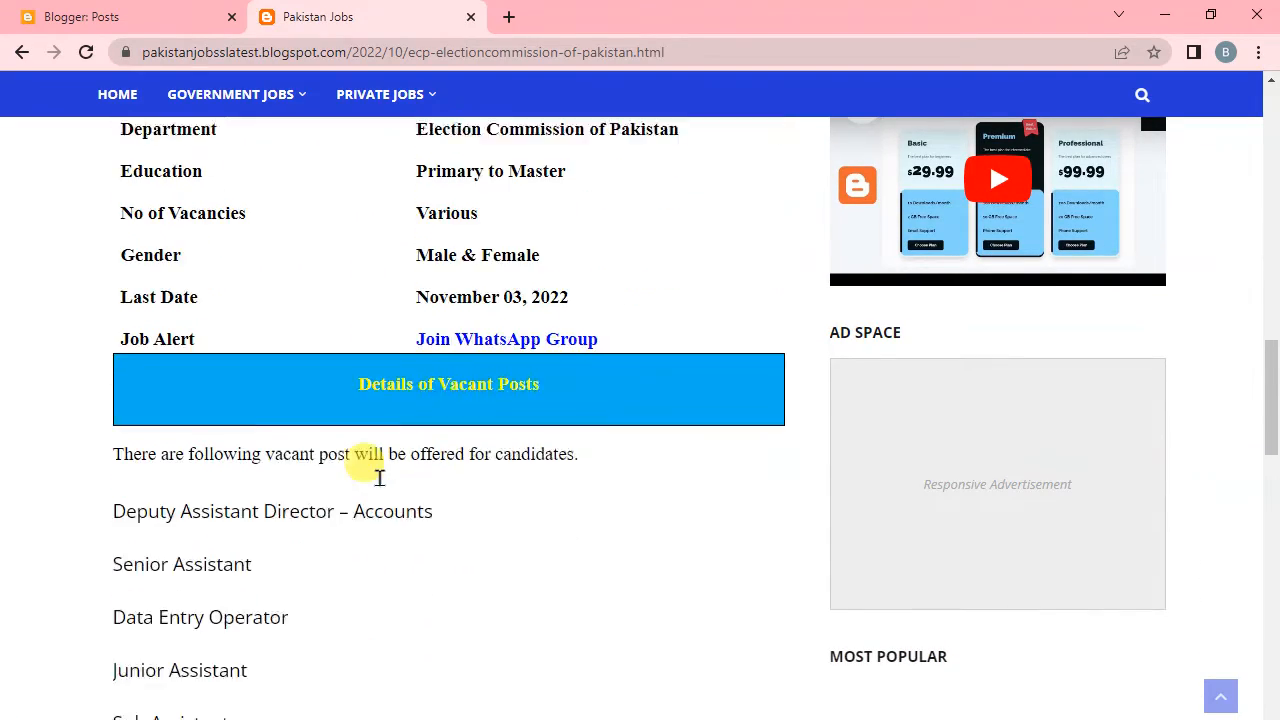
scroll(378, 487, "down", 10)
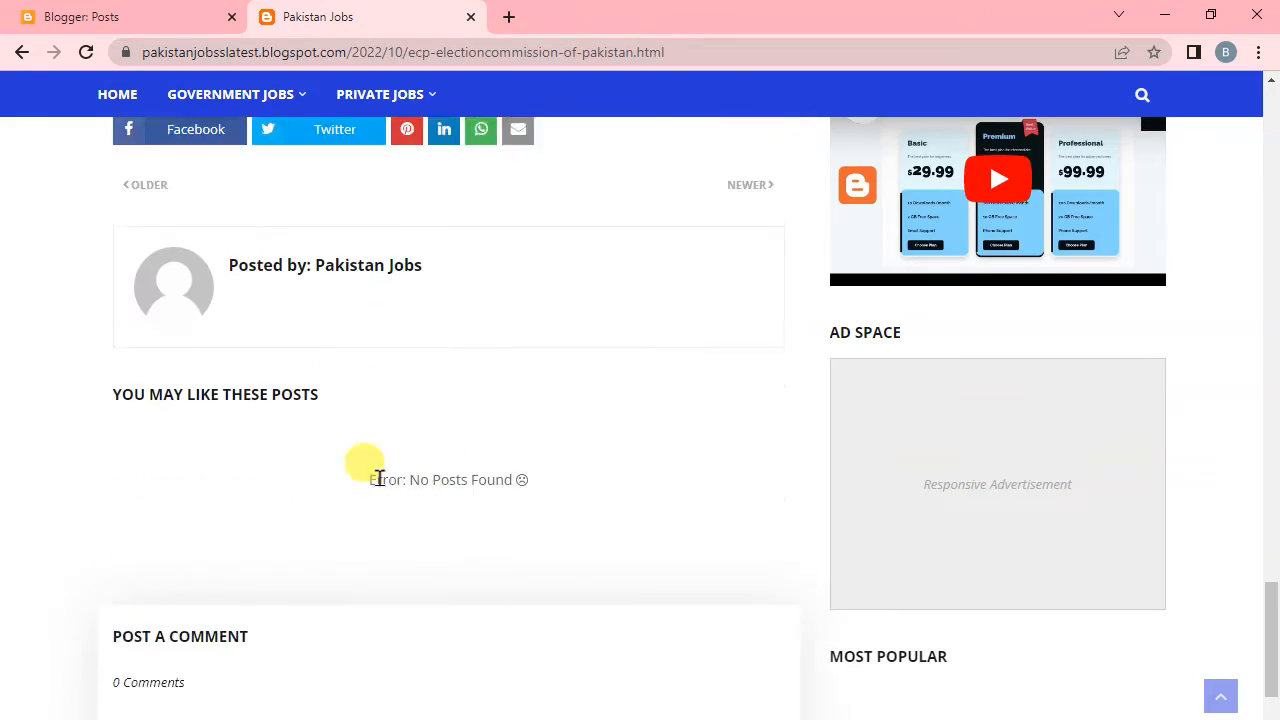
scroll(379, 485, "up", 8)
scroll(378, 482, "up", 20)
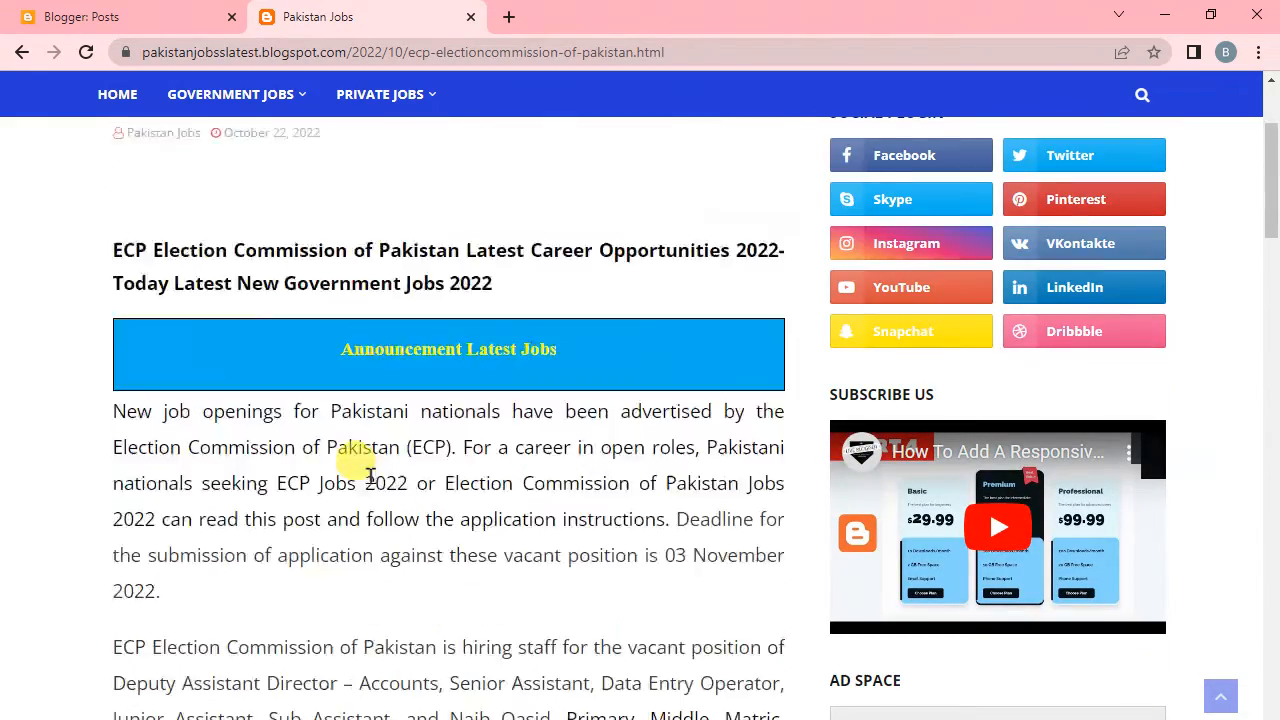
mouse_move(277, 289)
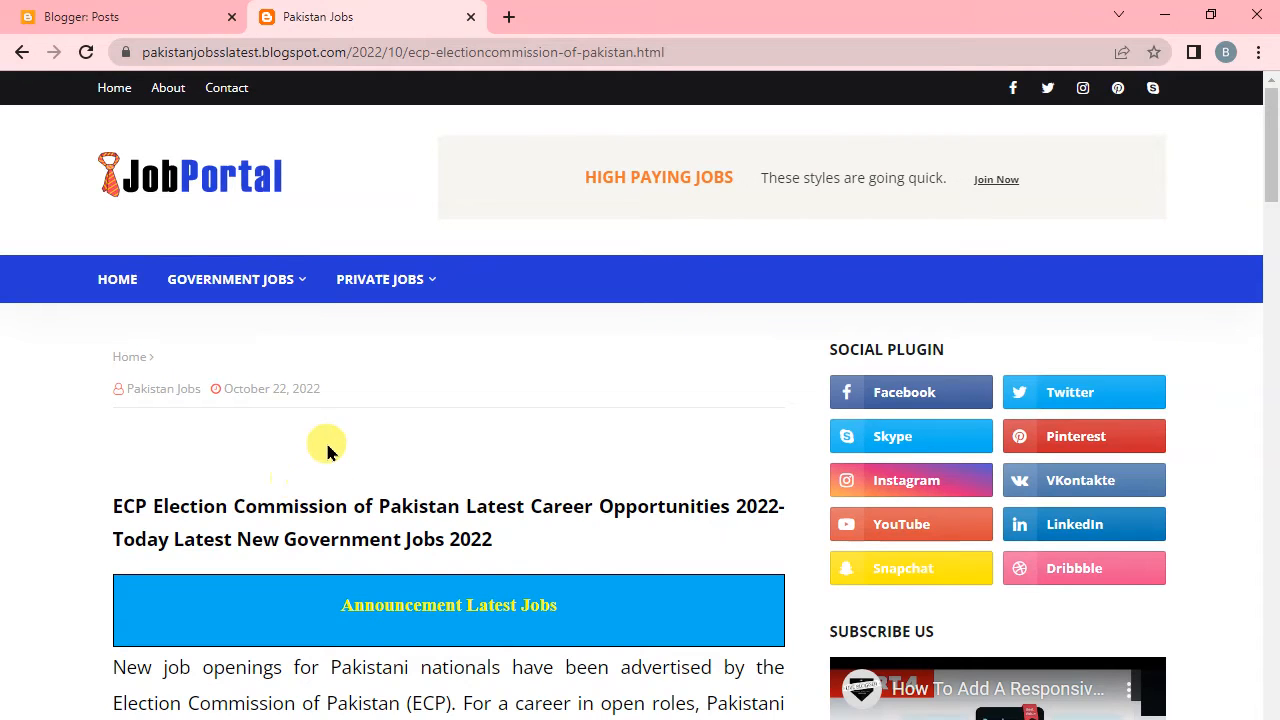
Reopen the ECP post in Blogger for editing, add the label "government jobs" and update the post.
left_click(114, 18)
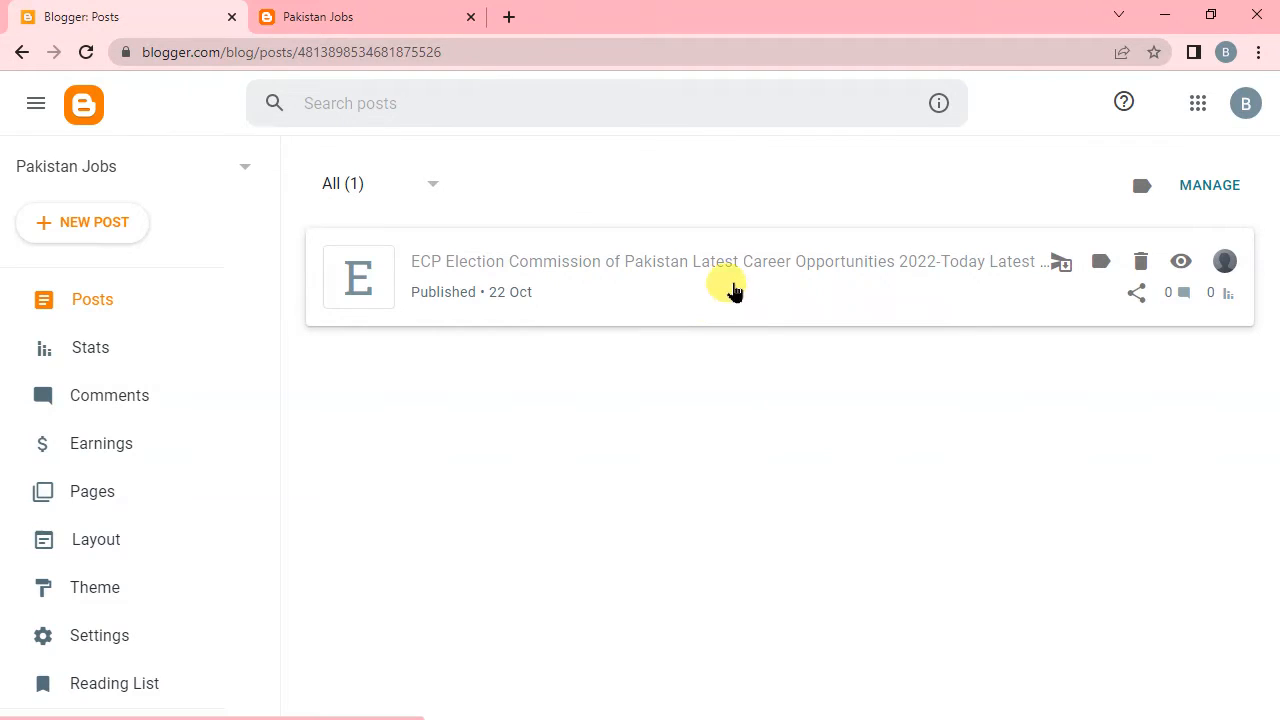
left_click(780, 283)
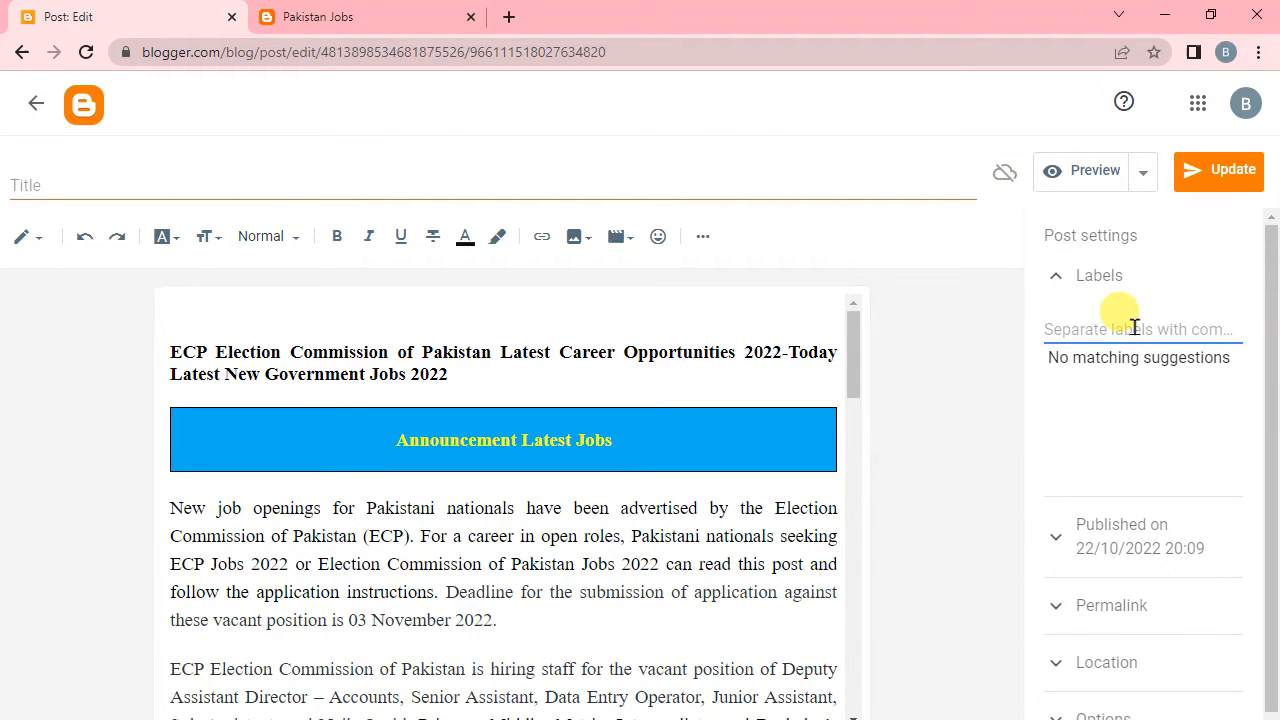
type("government jobs")
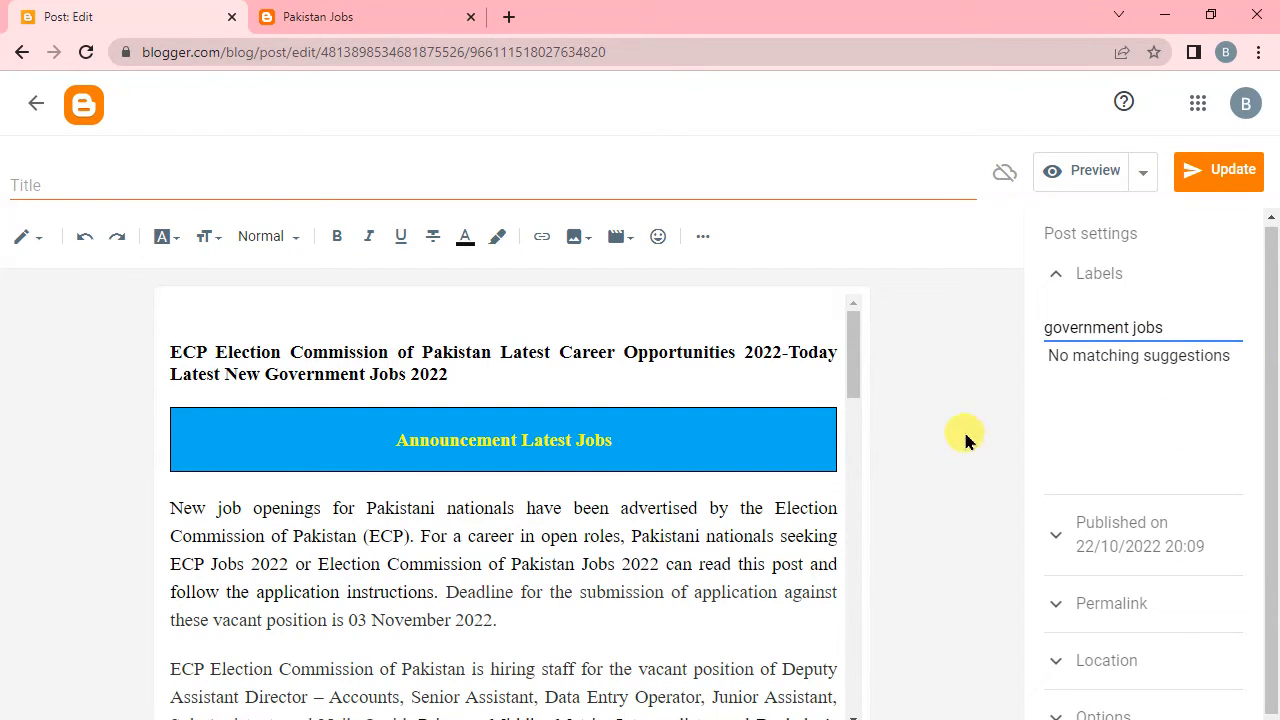
left_click(1186, 187)
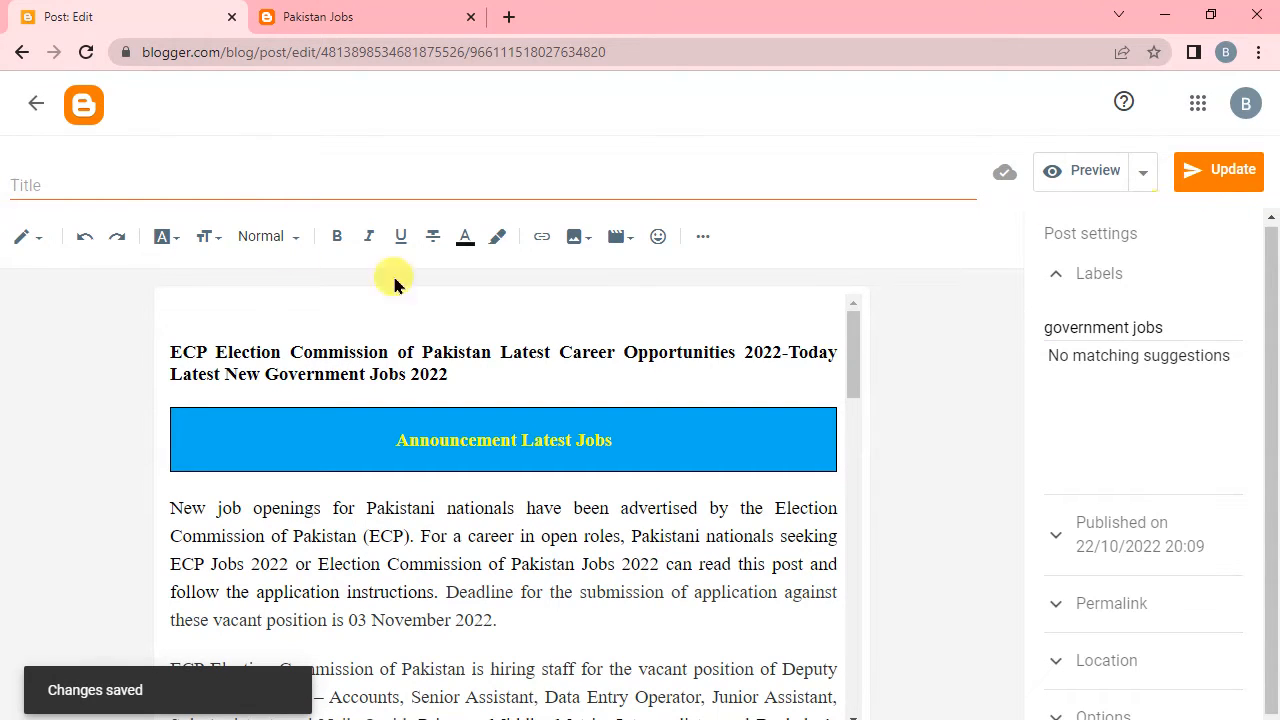
Reload the live ECP post to check its label in the breadcrumb.
left_click(329, 15)
left_click(86, 52)
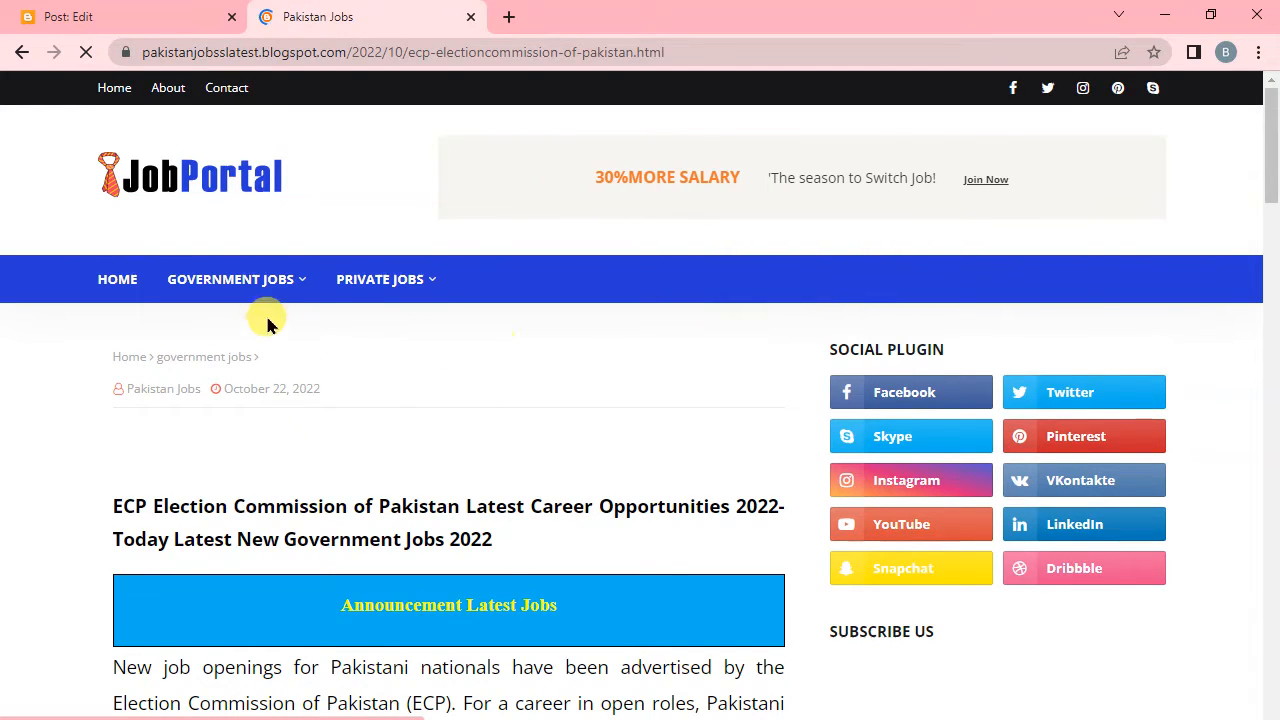
Check the live site's Government Jobs category page and return to the ECP post's editor in Blogger.
mouse_move(223, 286)
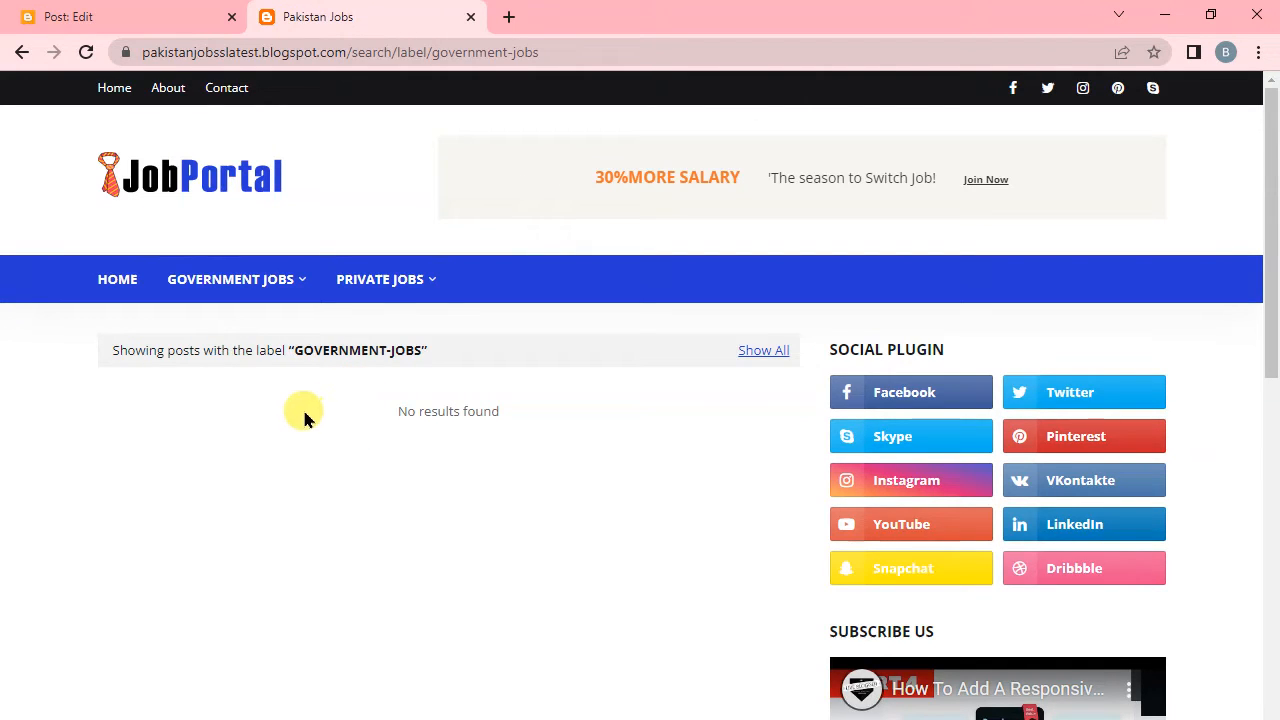
left_click(150, 9)
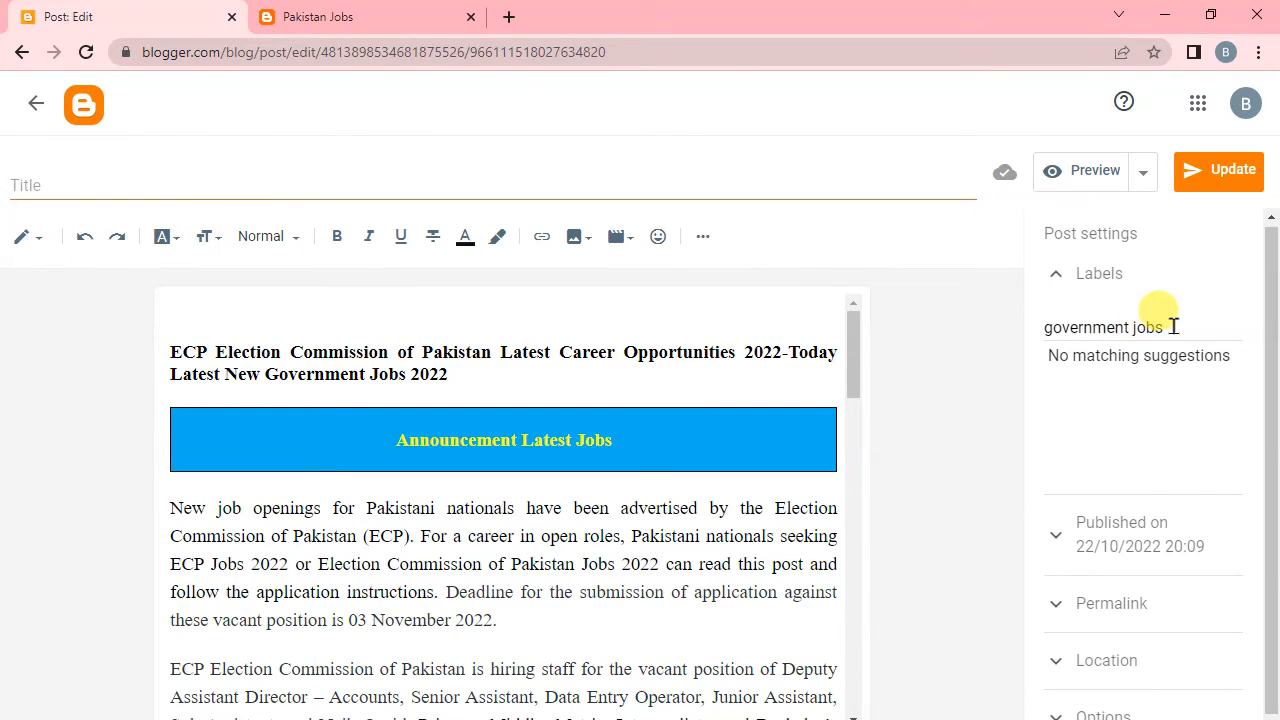
Clear the ECP post's label field, but leave the editor without updating the post.
left_click_drag(1174, 327, 1048, 330)
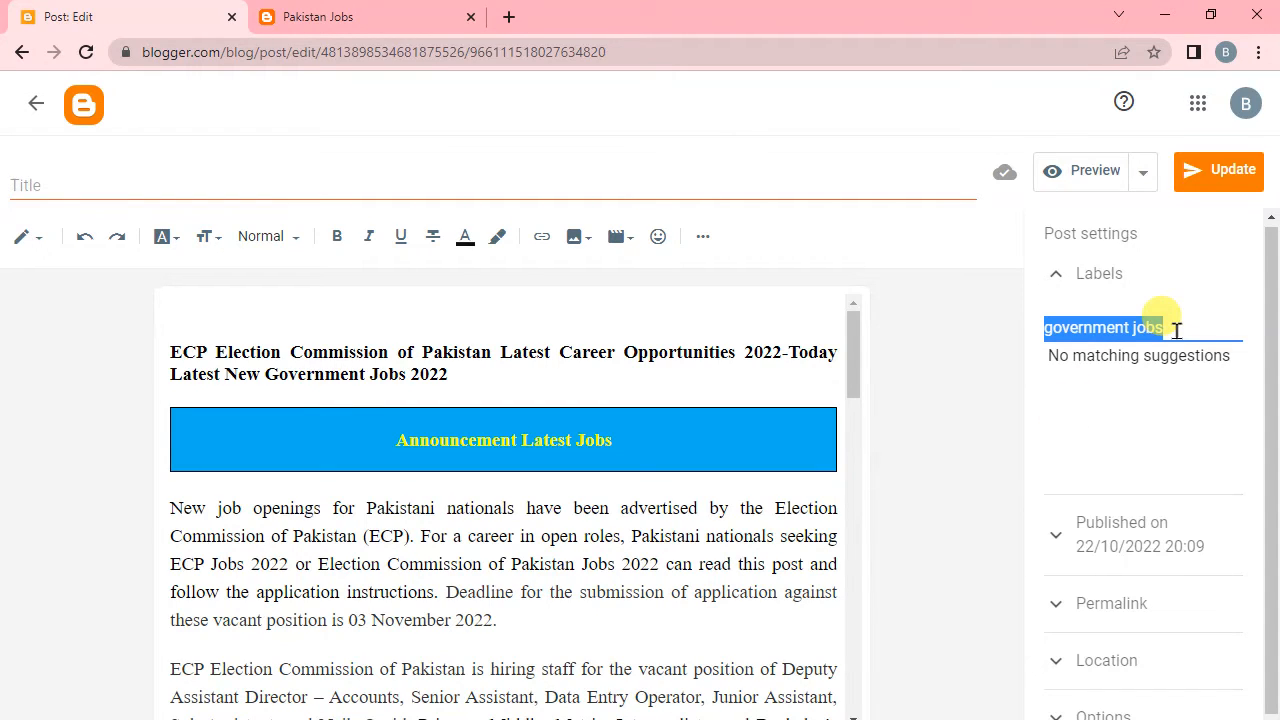
key("BackSpace")
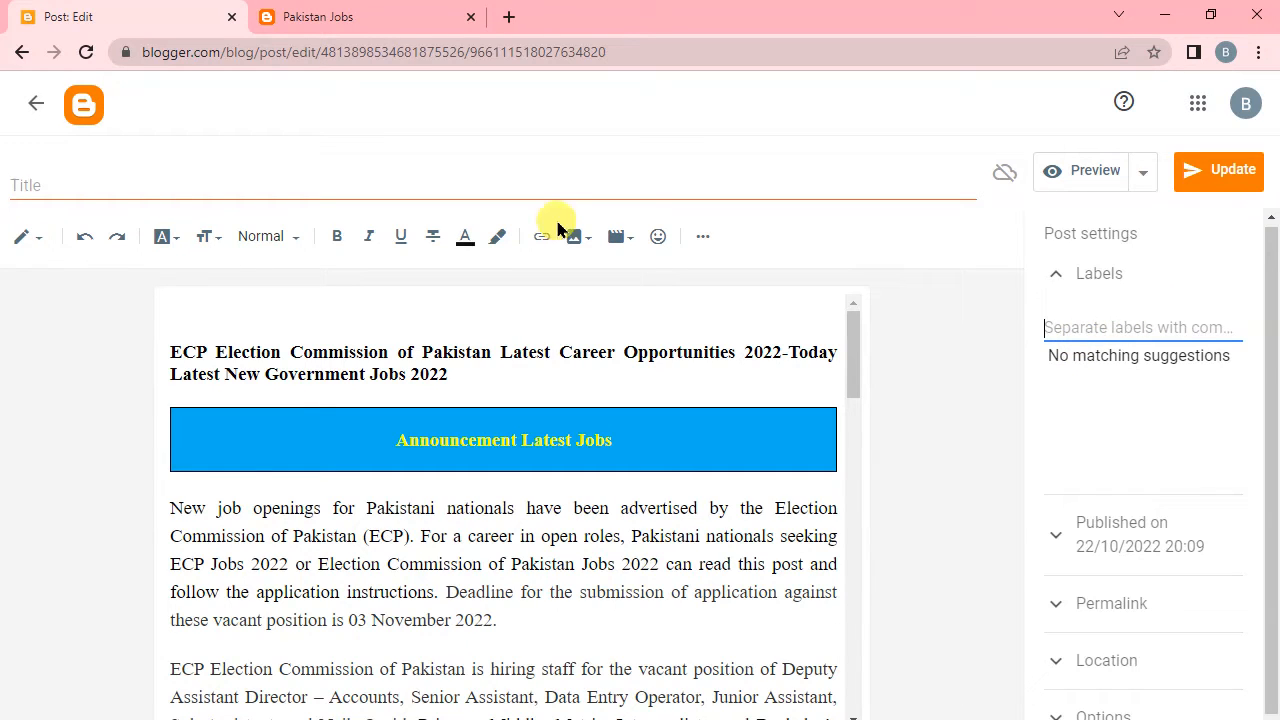
left_click(33, 114)
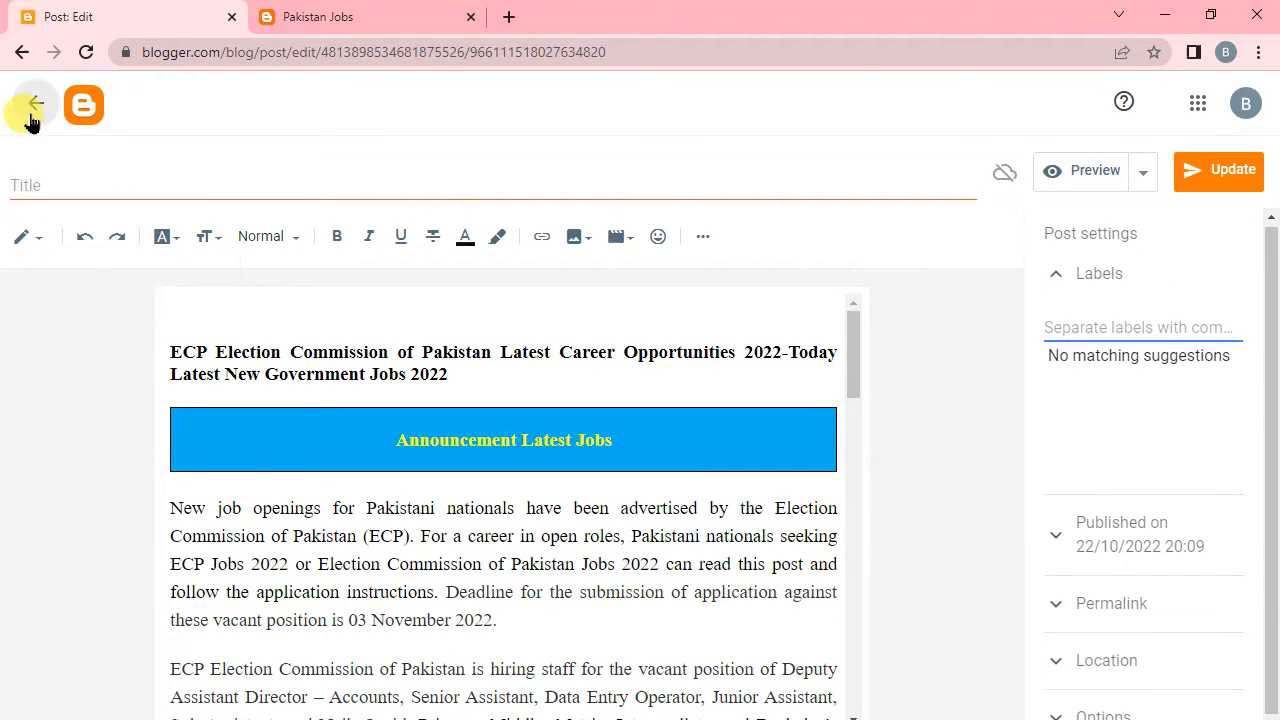
left_click(748, 172)
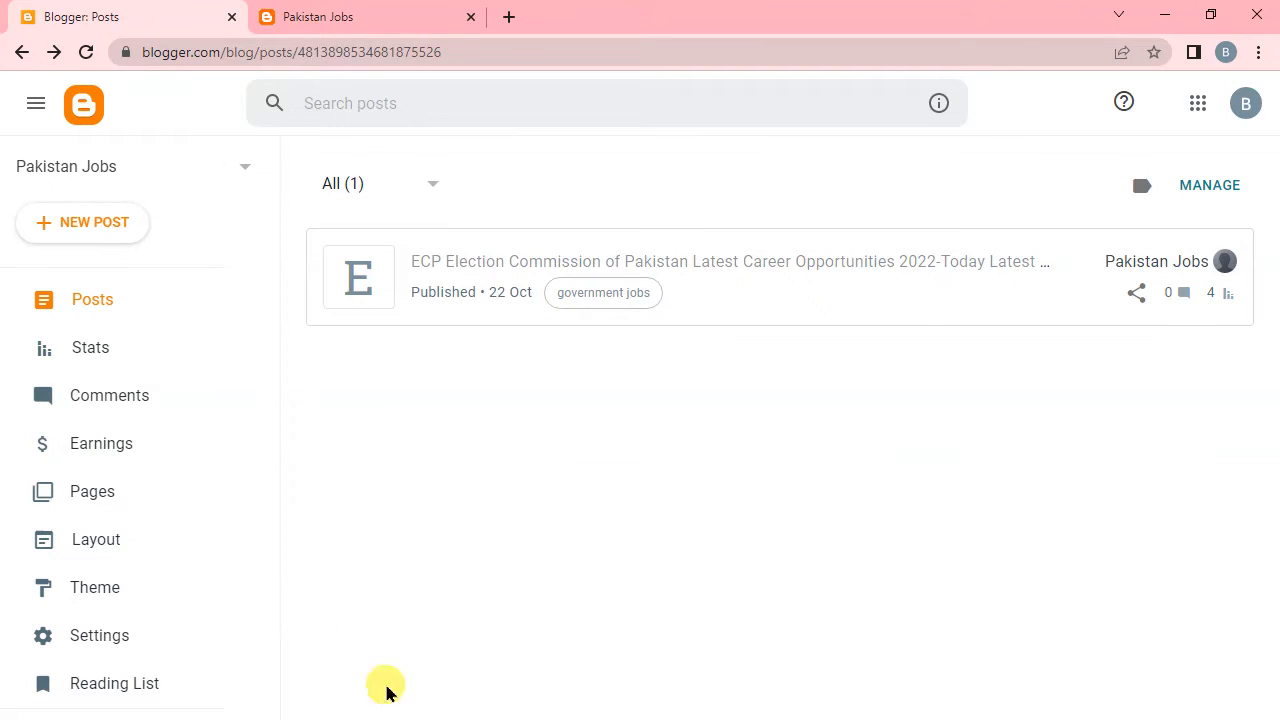
Open the blog layout's main menu Link List gadget for configuration and bring its list of links into view.
left_click(112, 560)
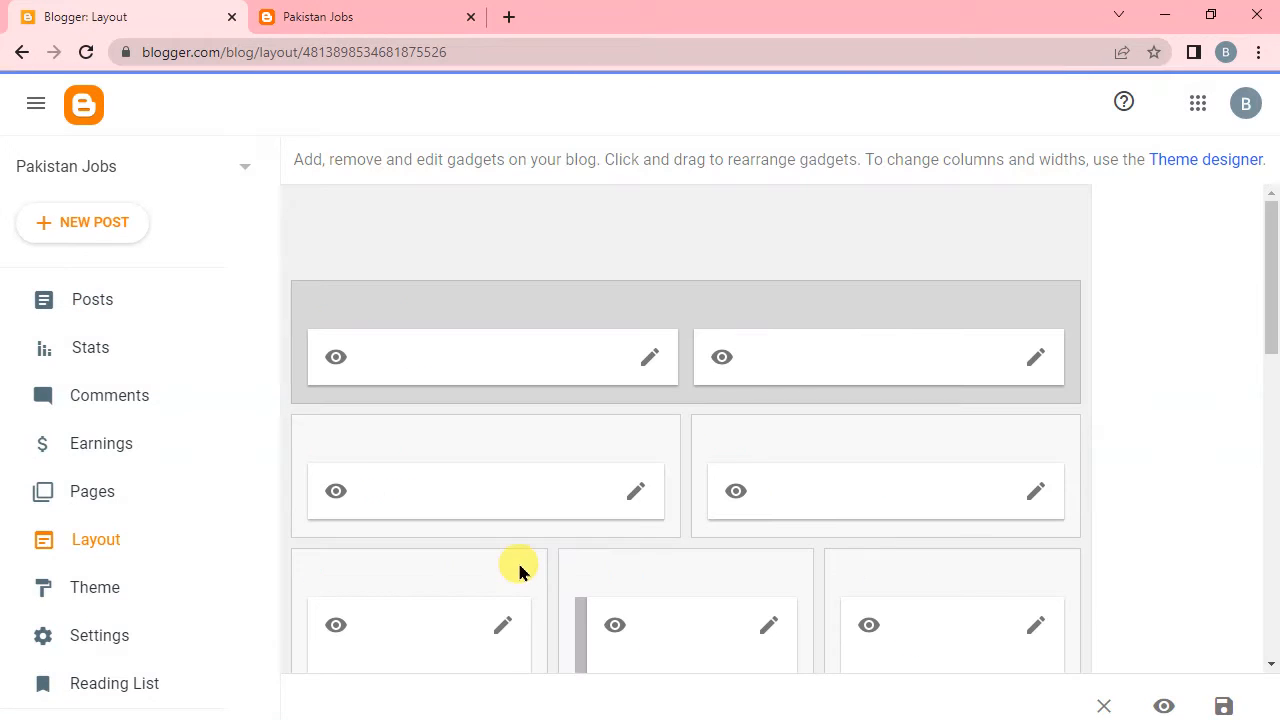
scroll(656, 495, "down", 5)
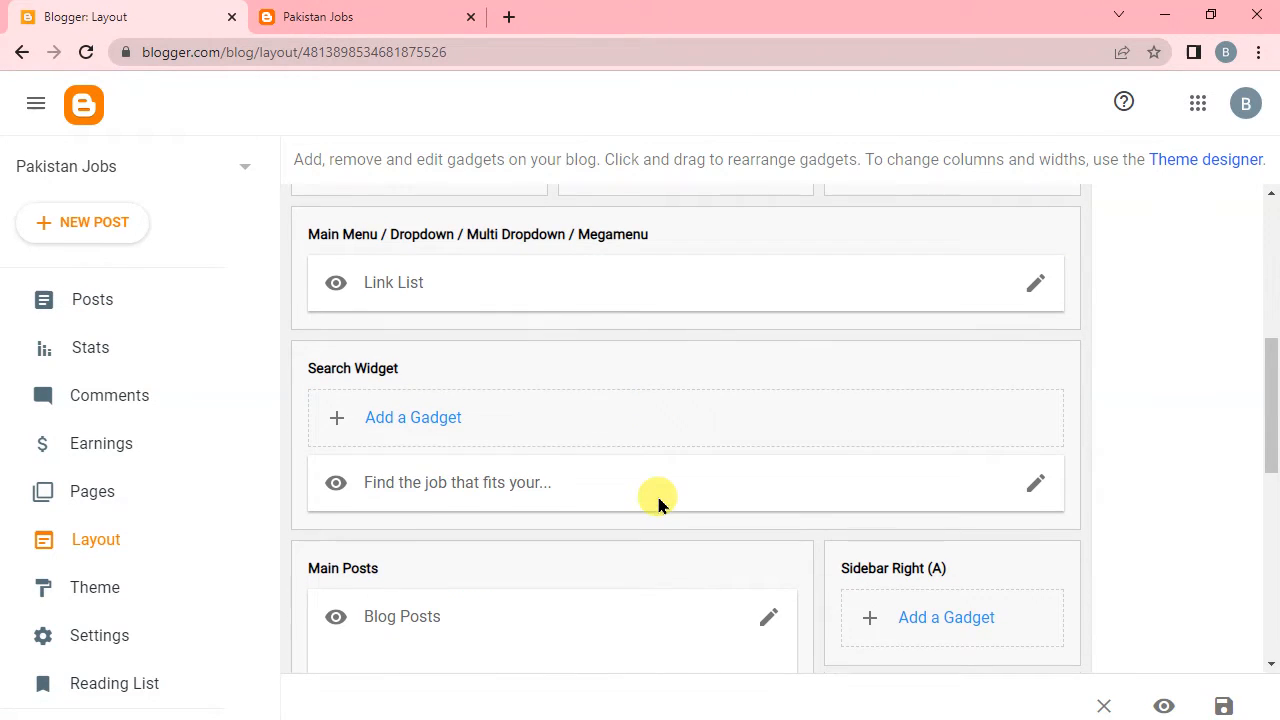
scroll(474, 502, "down", 2)
scroll(423, 450, "up", 3)
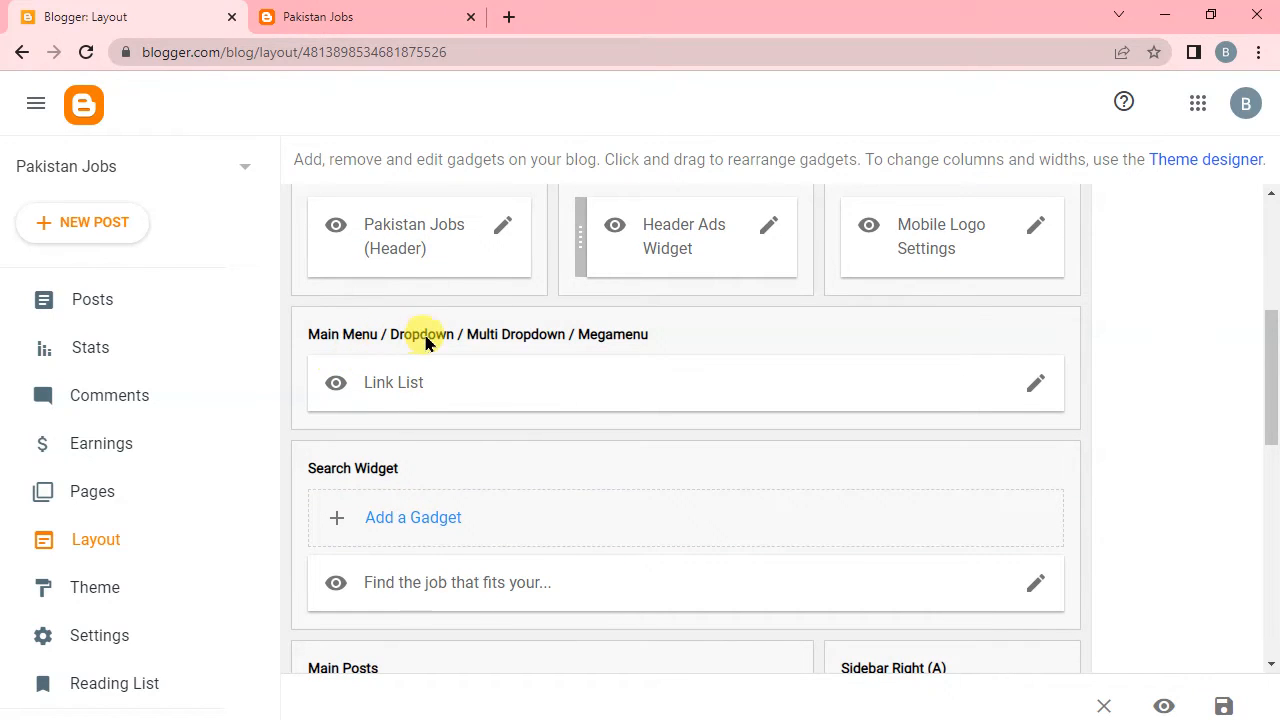
left_click(1037, 387)
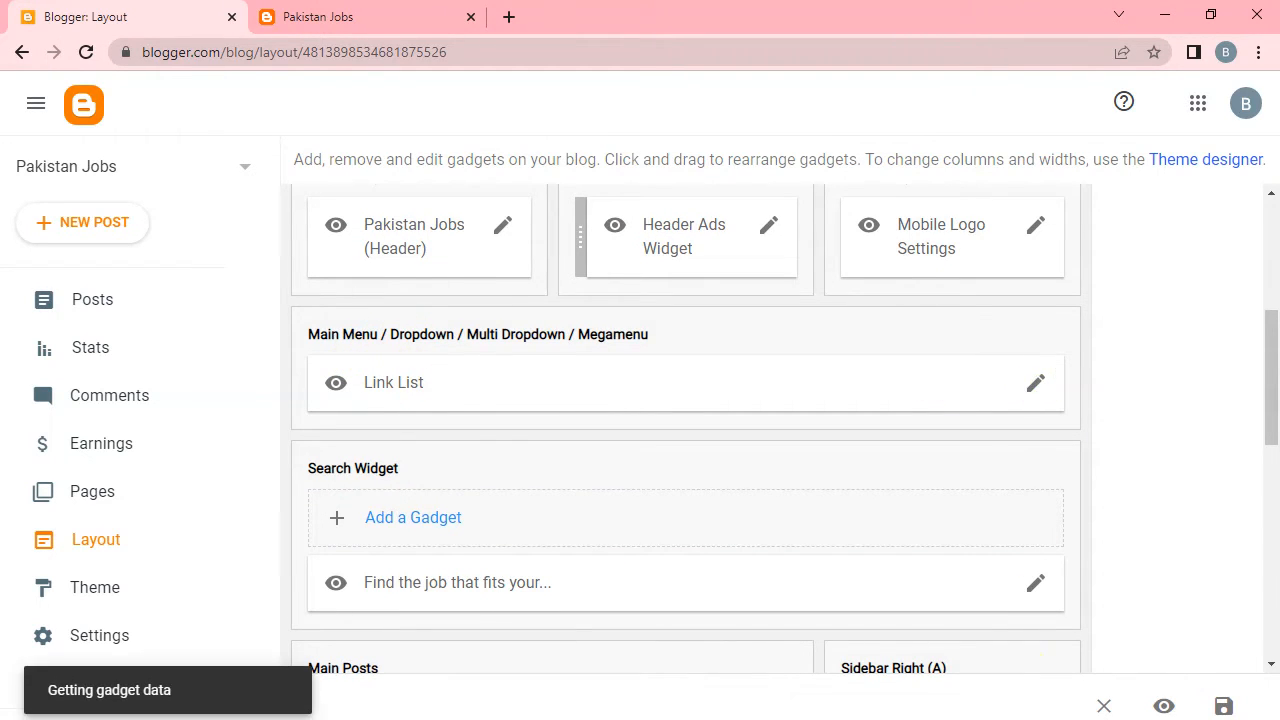
scroll(504, 506, "down", 2)
scroll(508, 510, "down", 1)
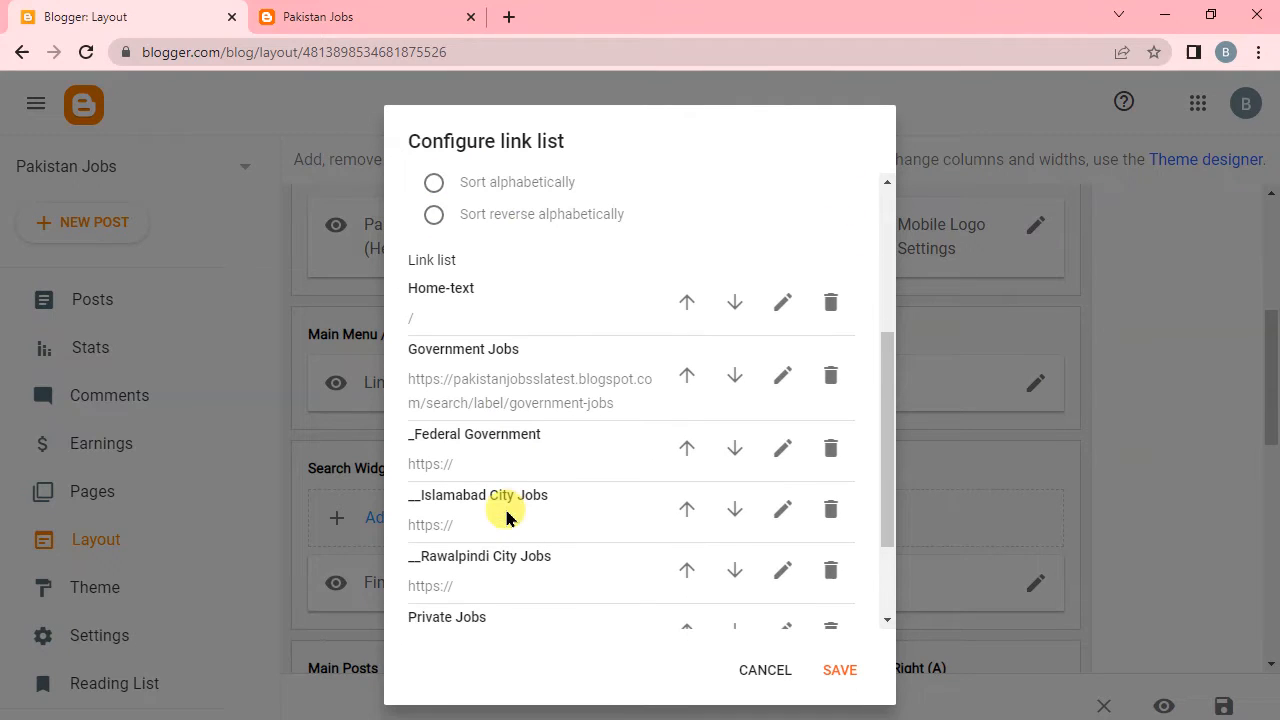
Open the Government Jobs menu link for editing and clear its site URL.
left_click(778, 382)
left_click(686, 479)
key("ctrl+a")
key("BackSpace")
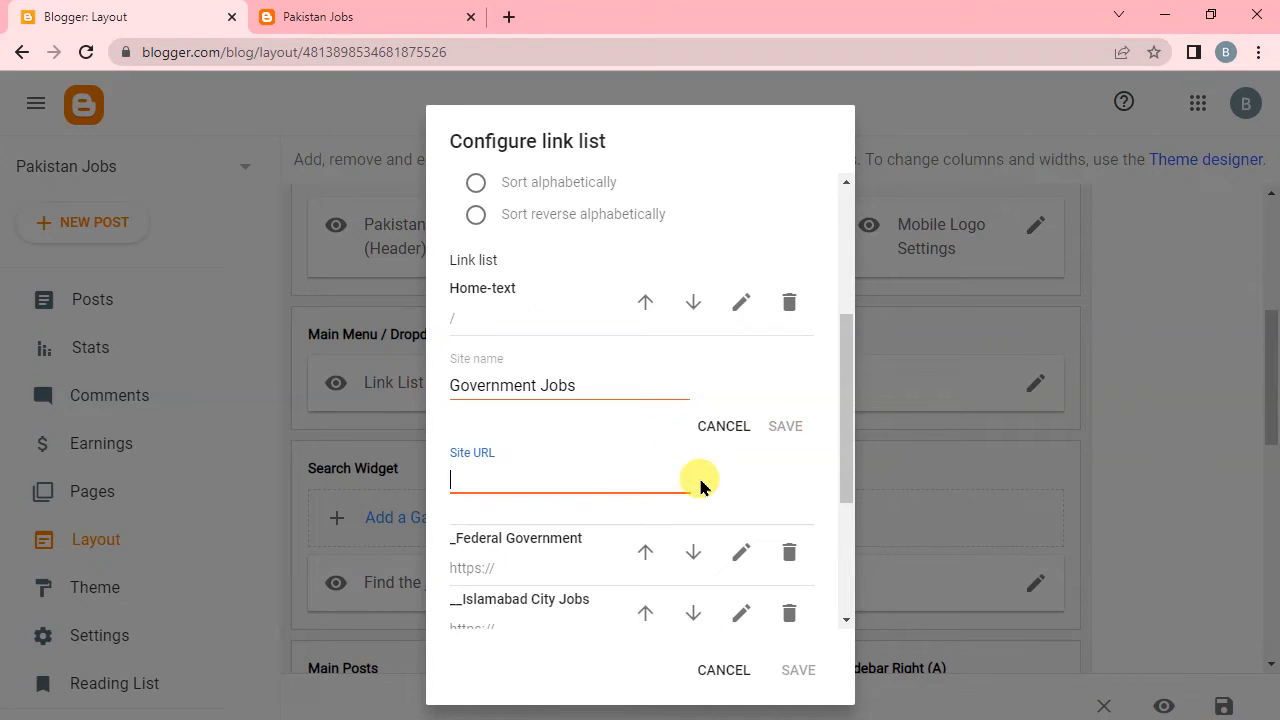
Copy the live site's home address and paste it as the Government Jobs link's site URL.
left_click(388, 12)
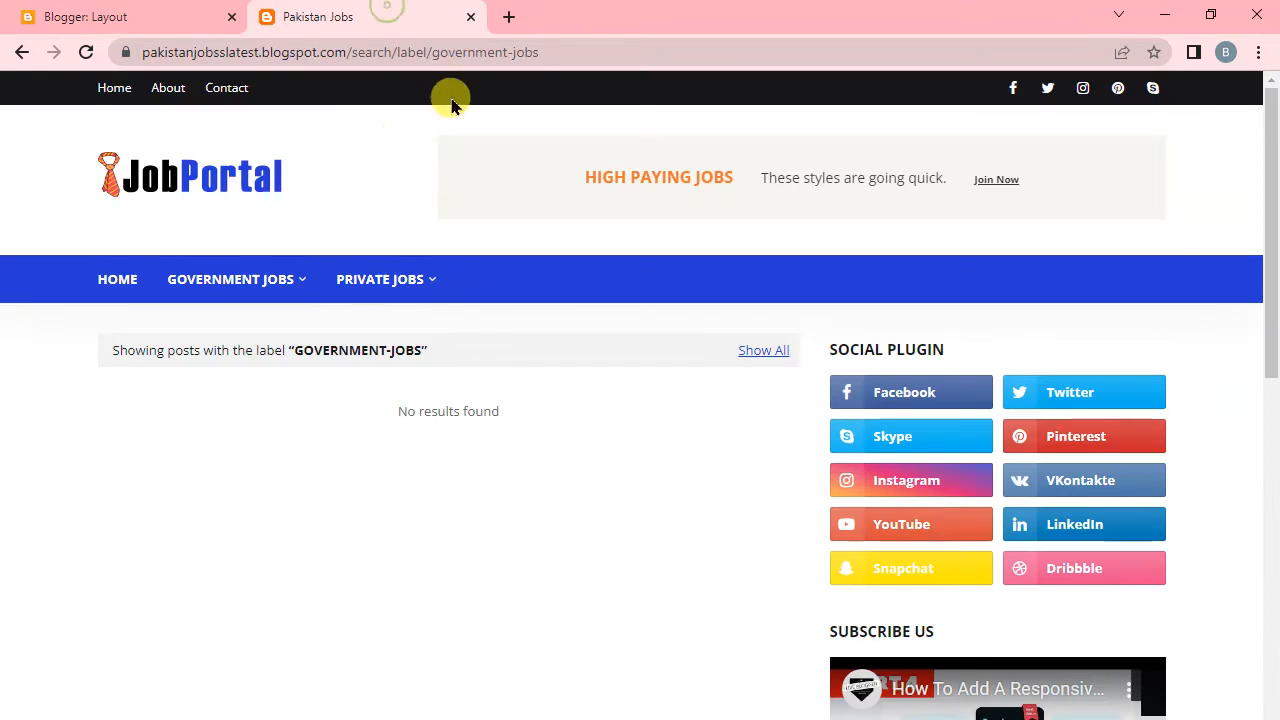
left_click(110, 280)
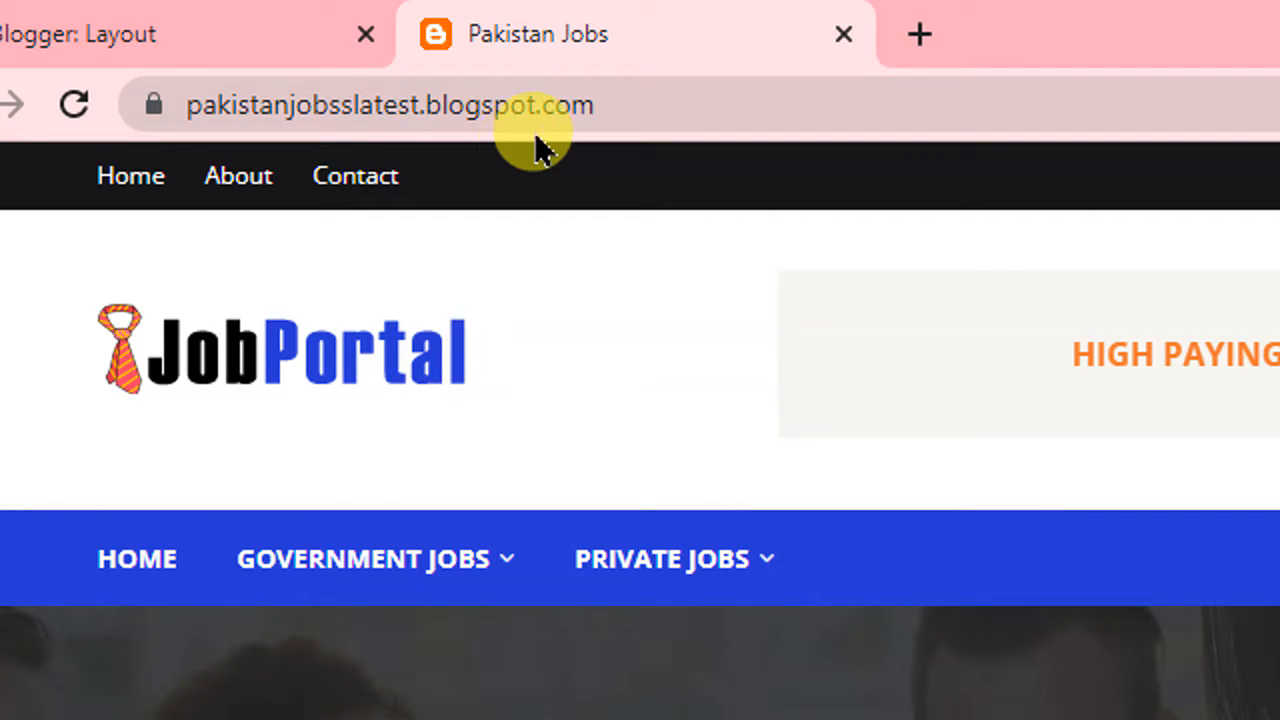
left_click(606, 117)
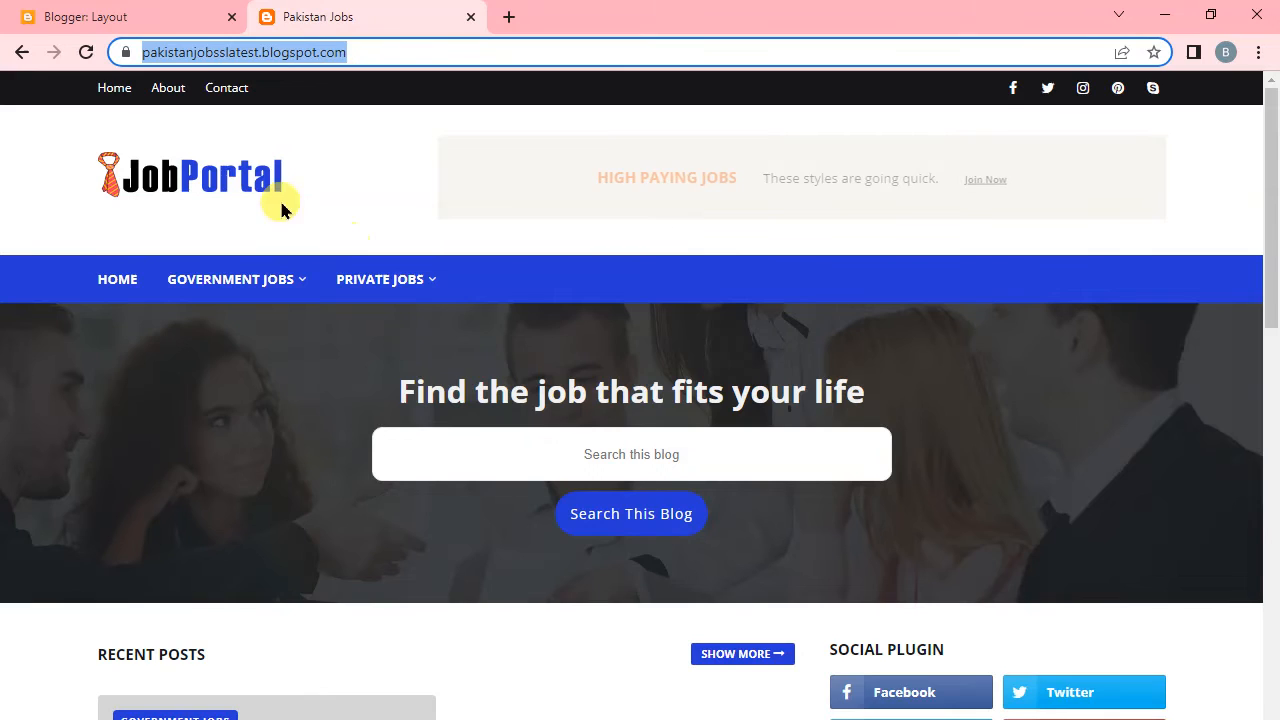
left_click(149, 20)
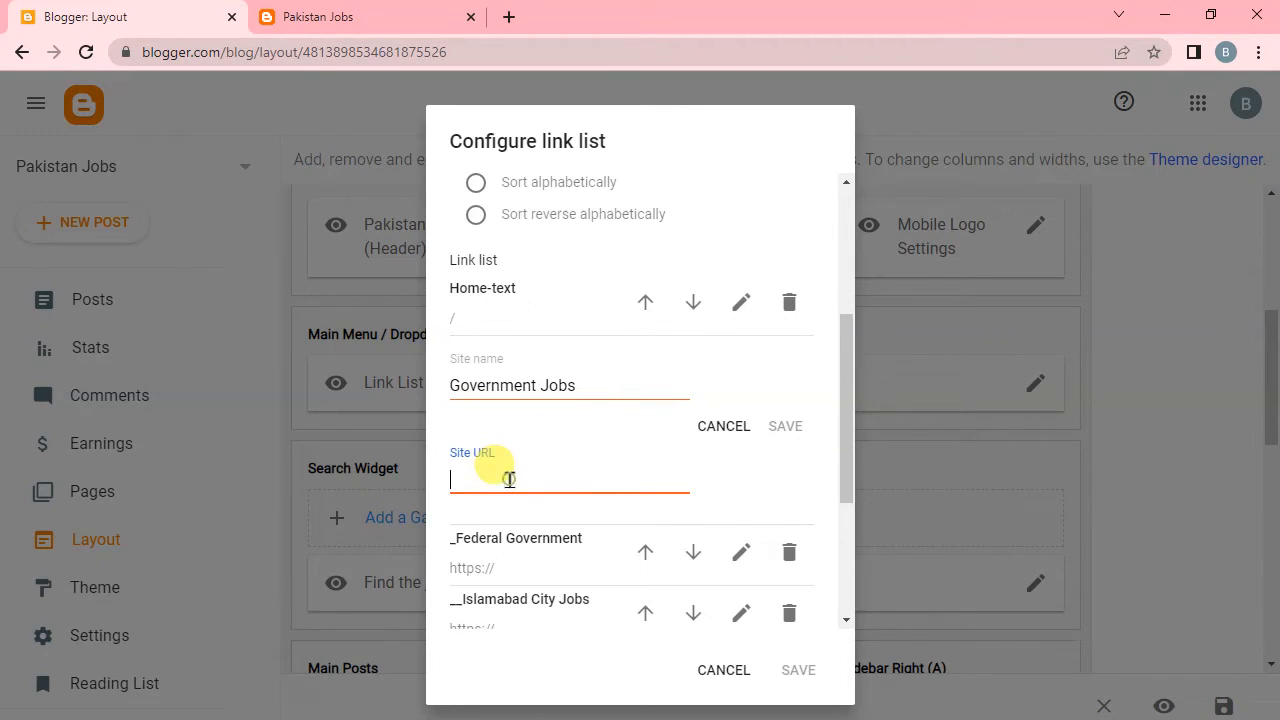
key("ctrl+v")
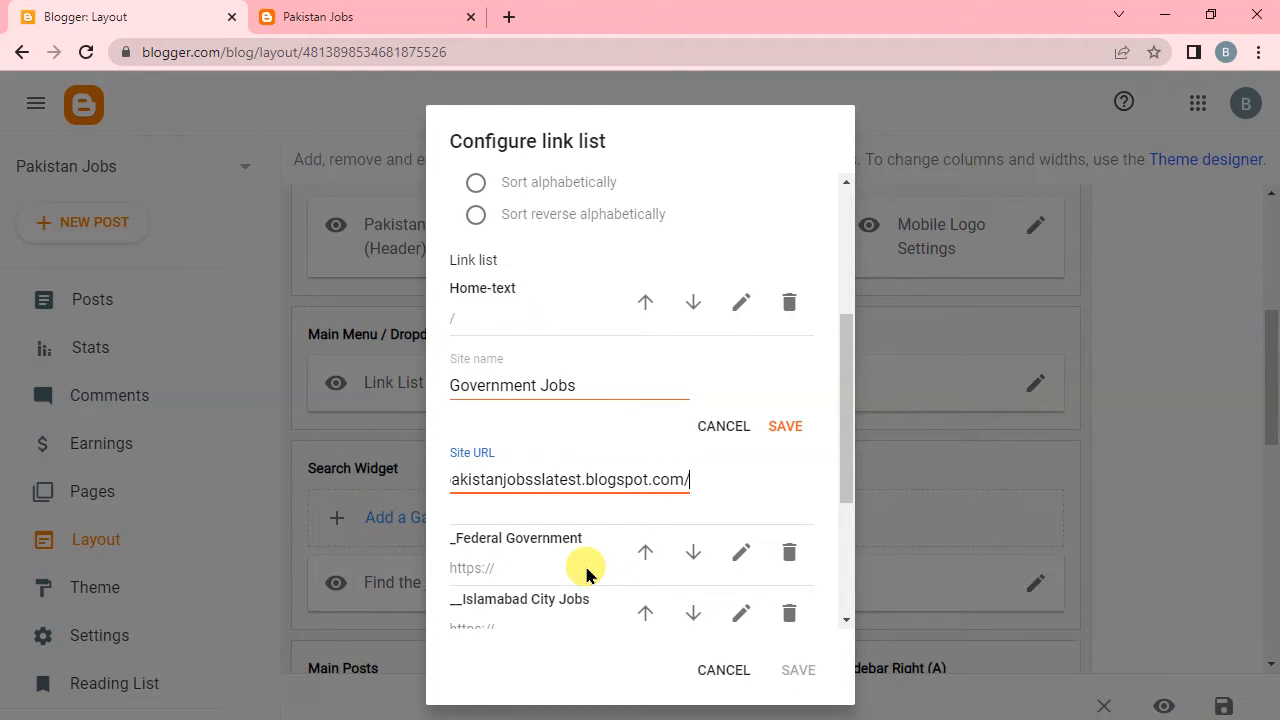
Append search/label/government-jobs to the Government Jobs link's site URL and save the link.
type("sear")
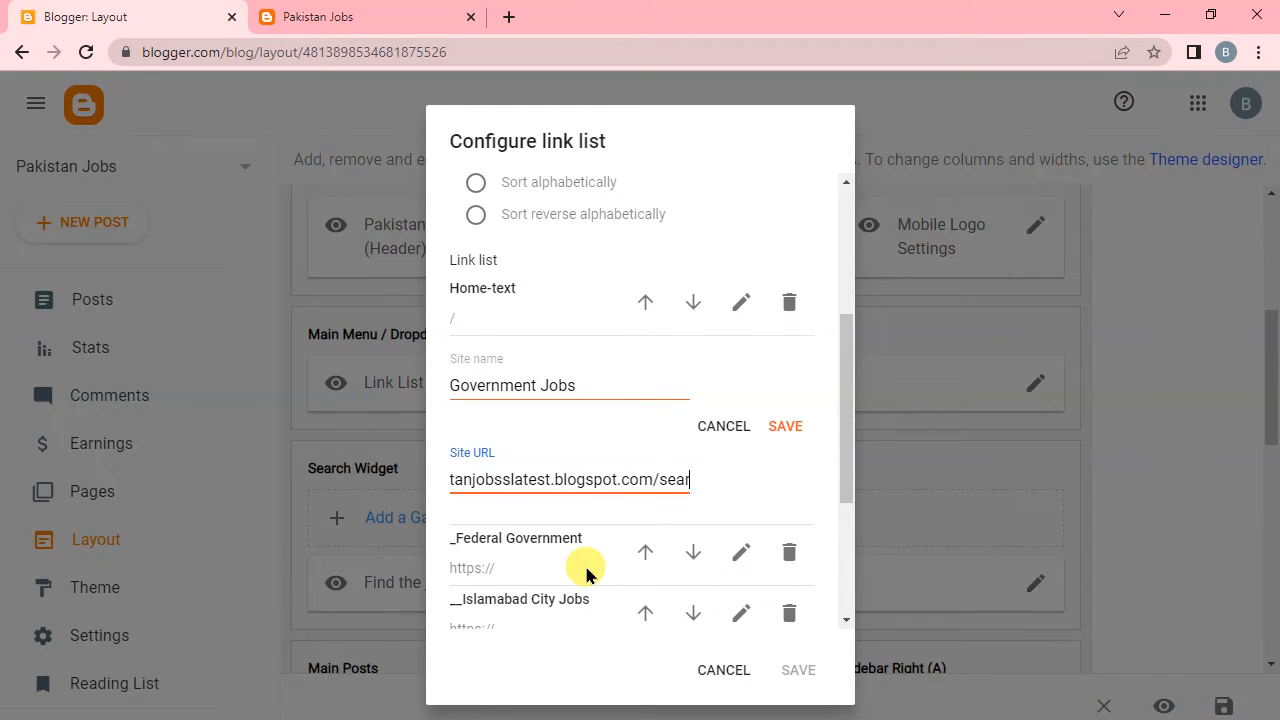
type("ch")
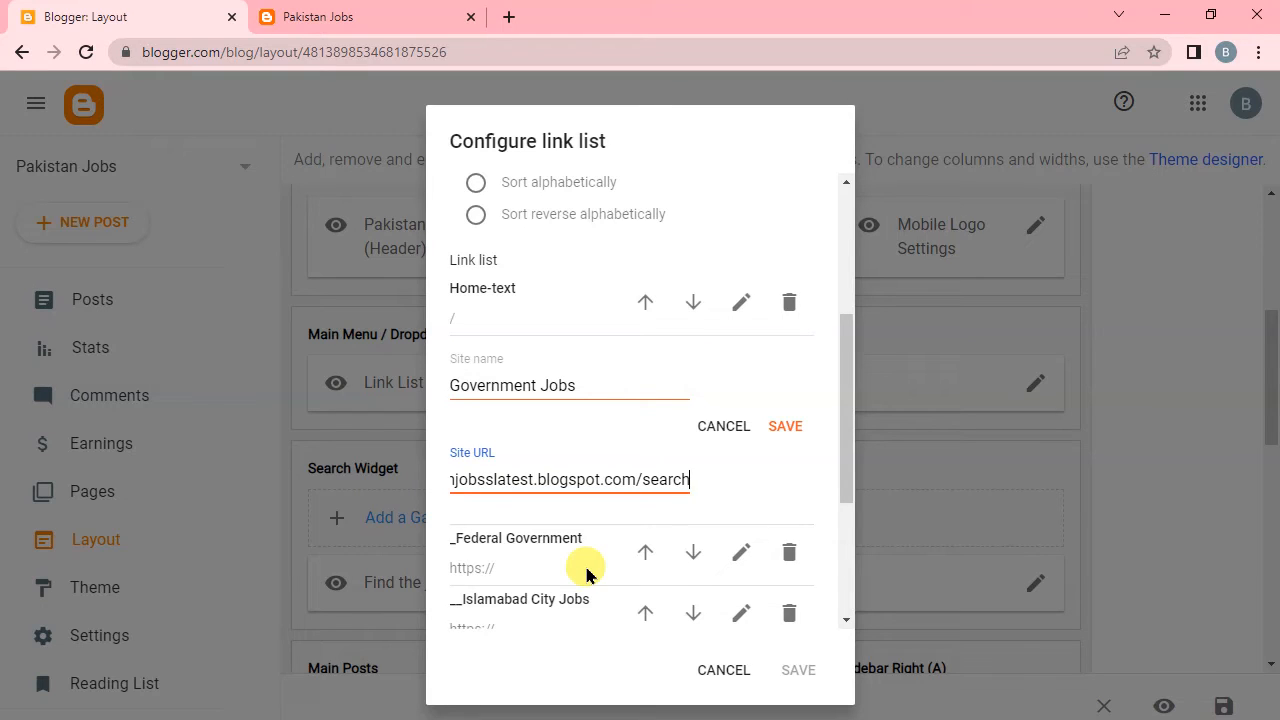
type("/")
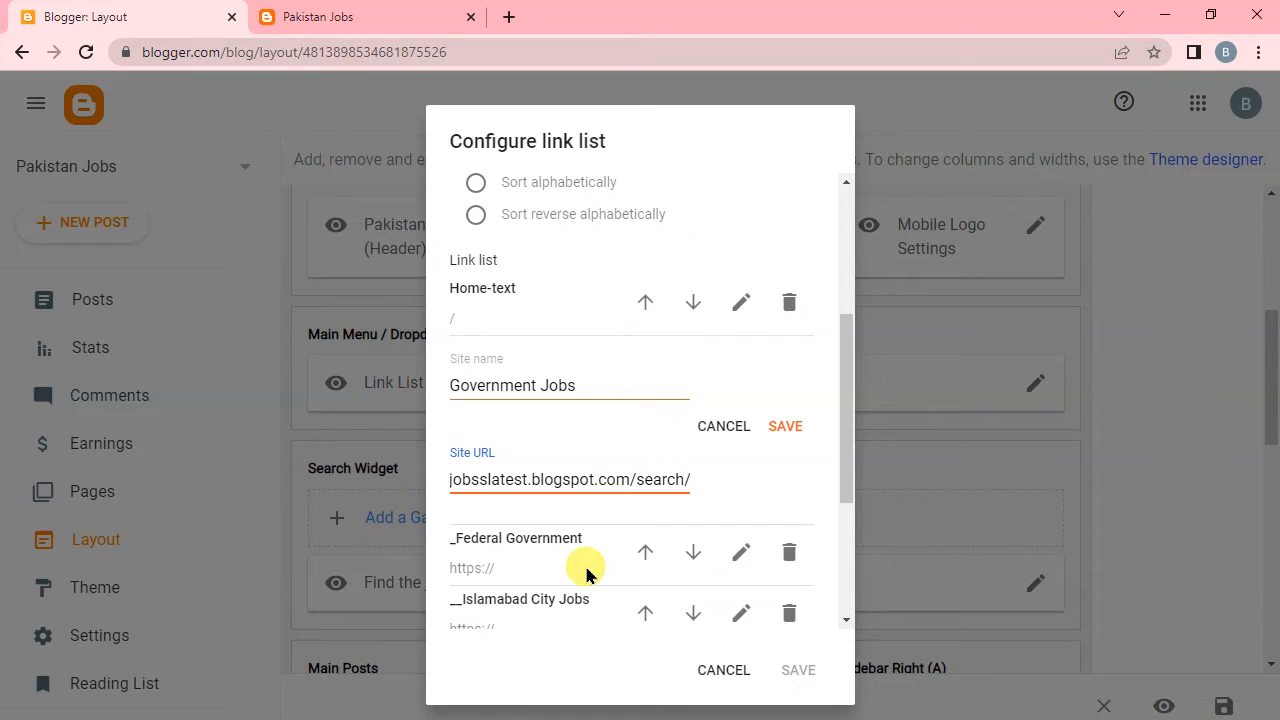
type("label")
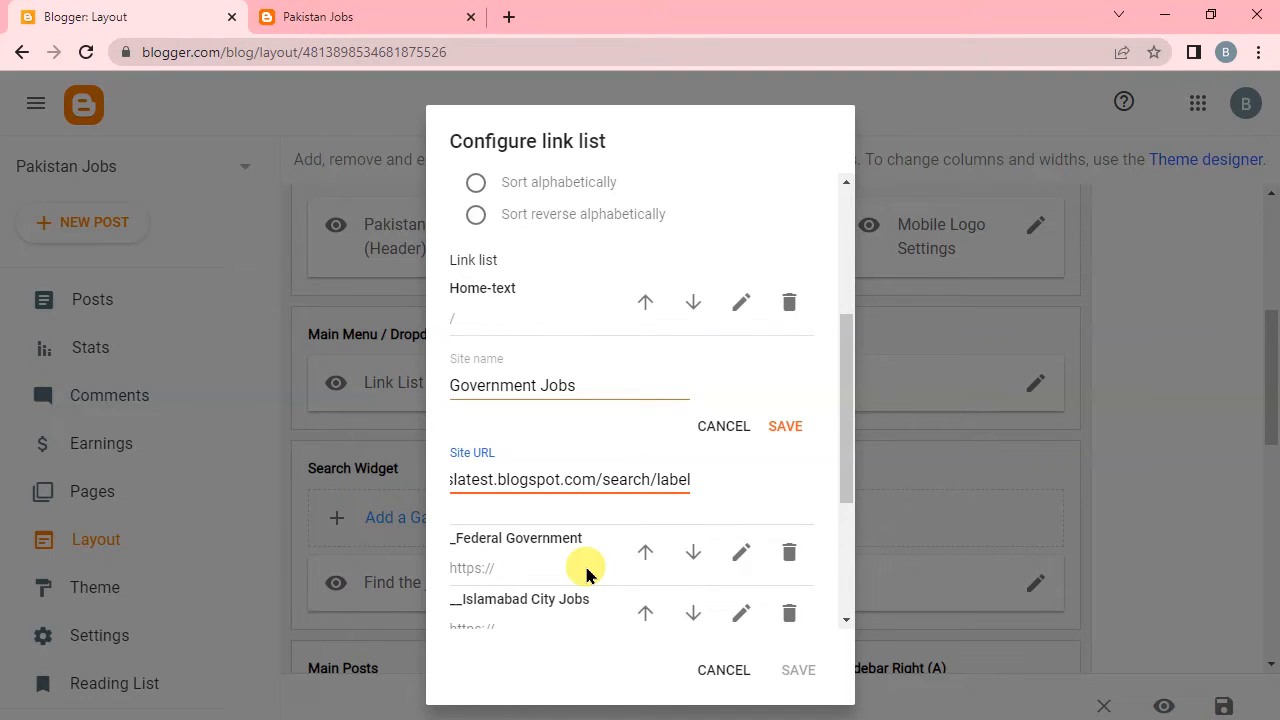
type("/")
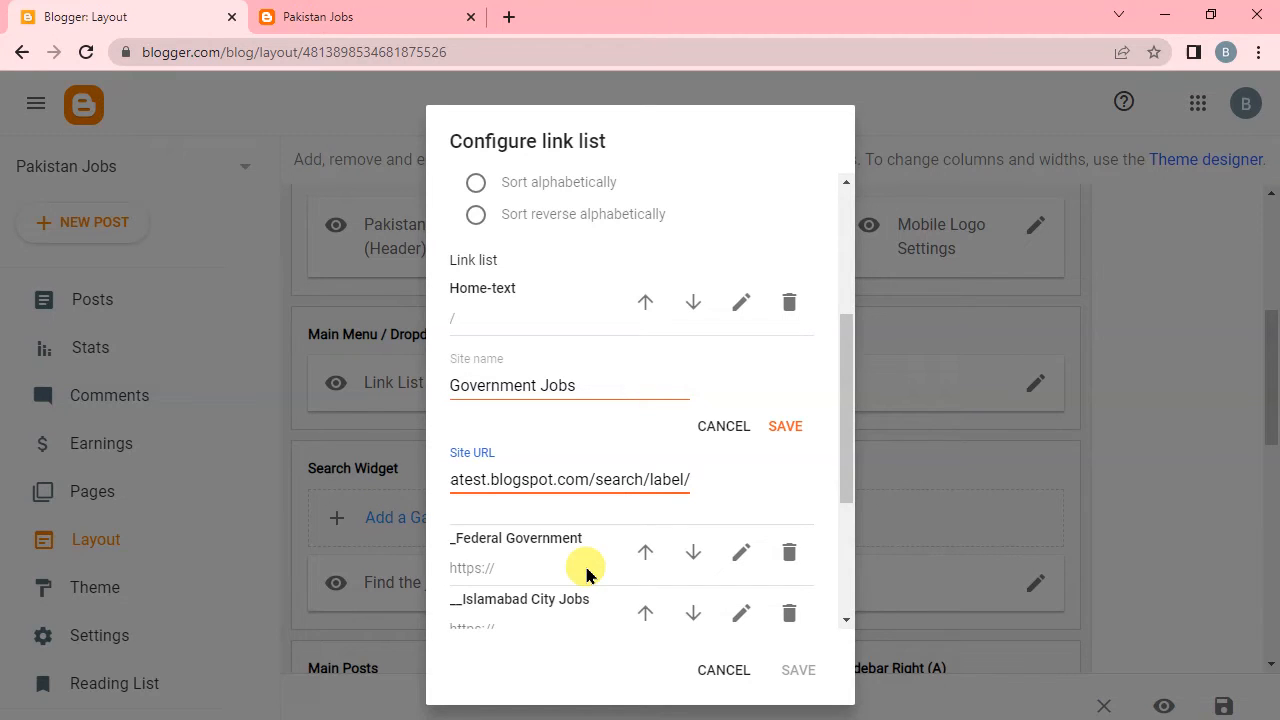
type("go")
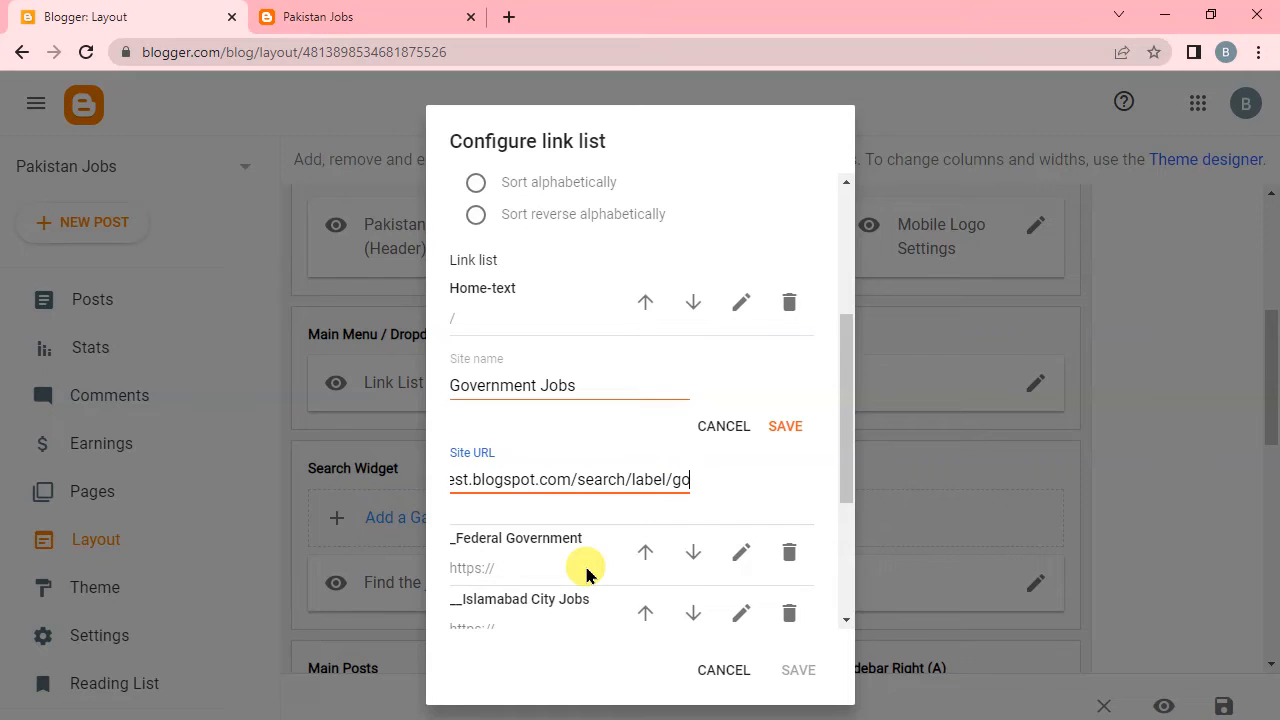
type("vernment")
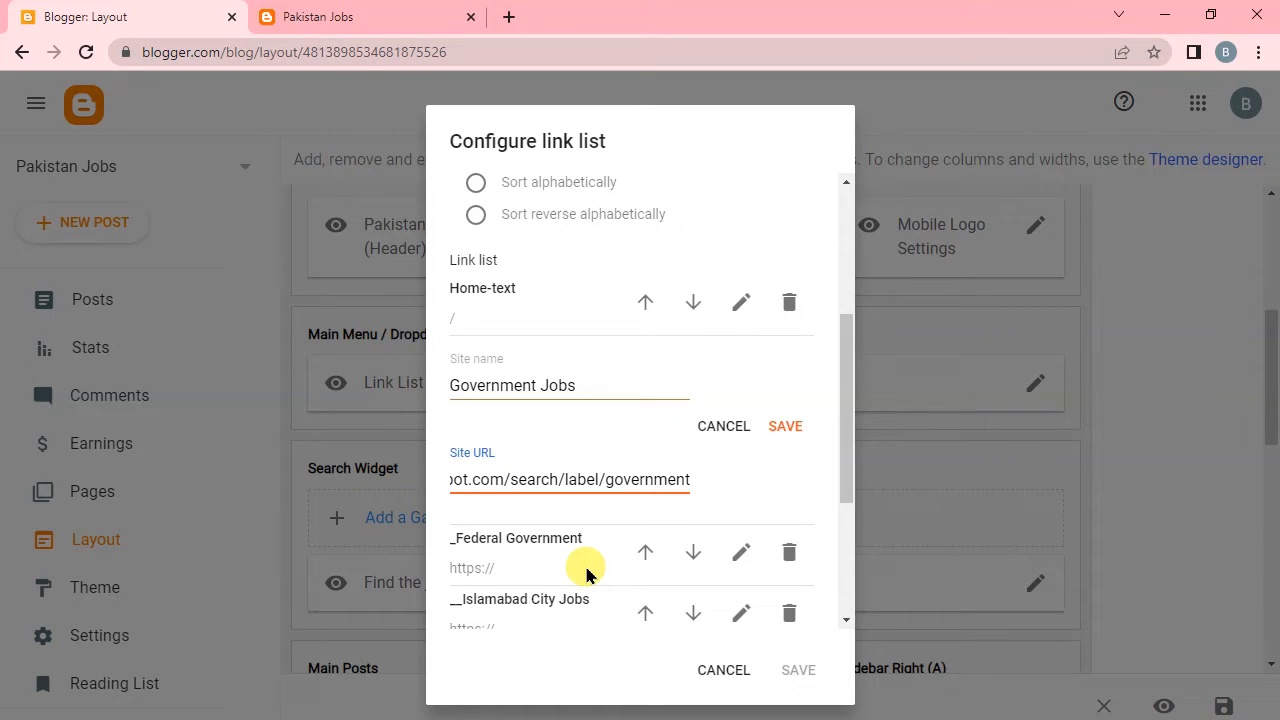
type("-")
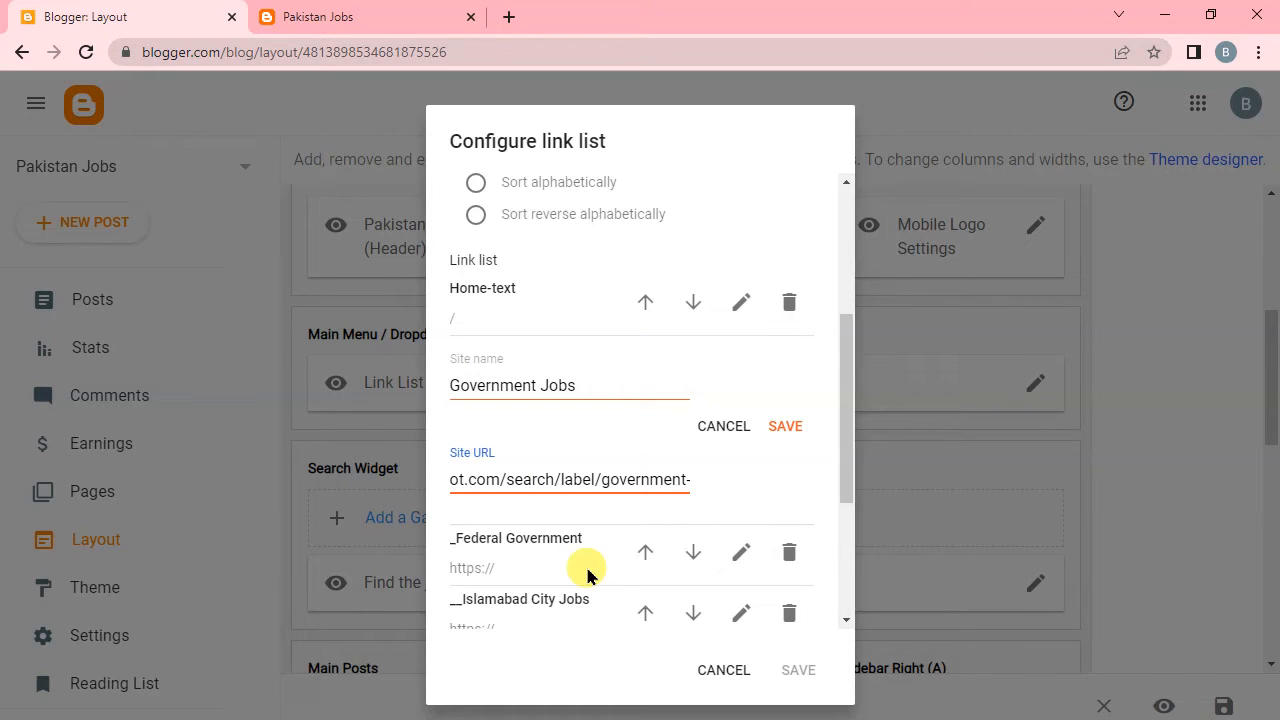
type("jobs")
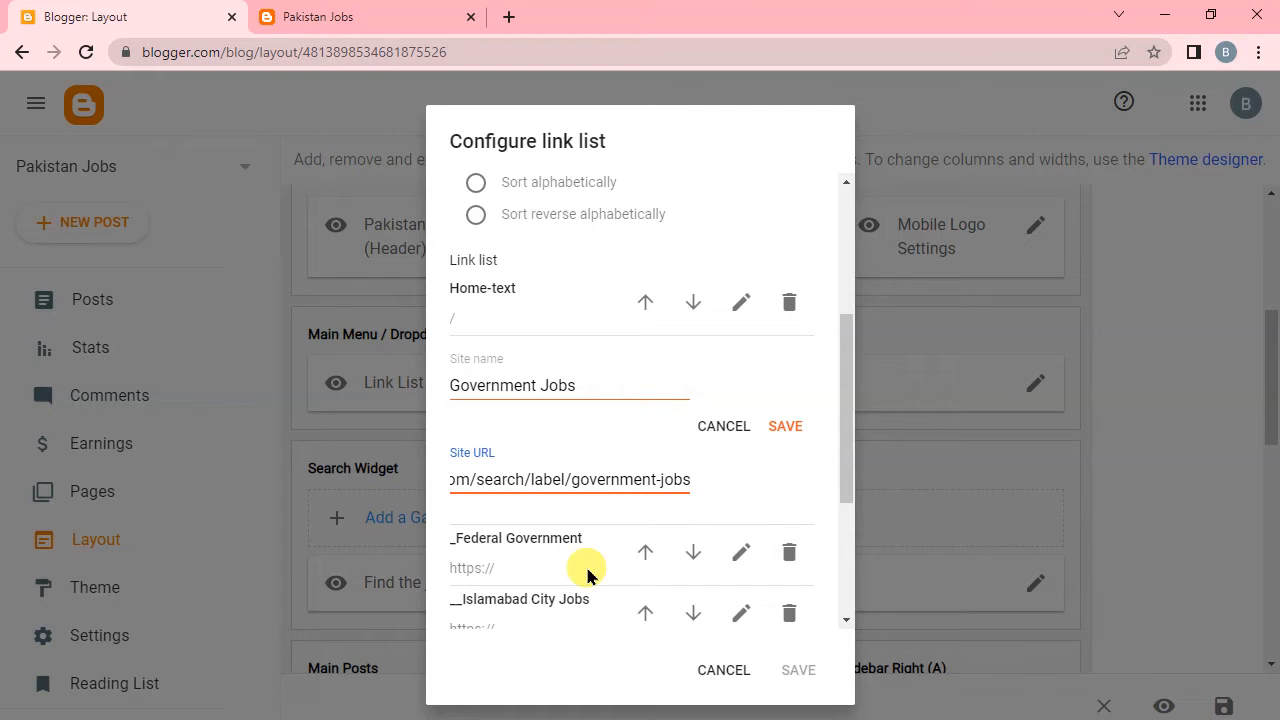
left_click(786, 426)
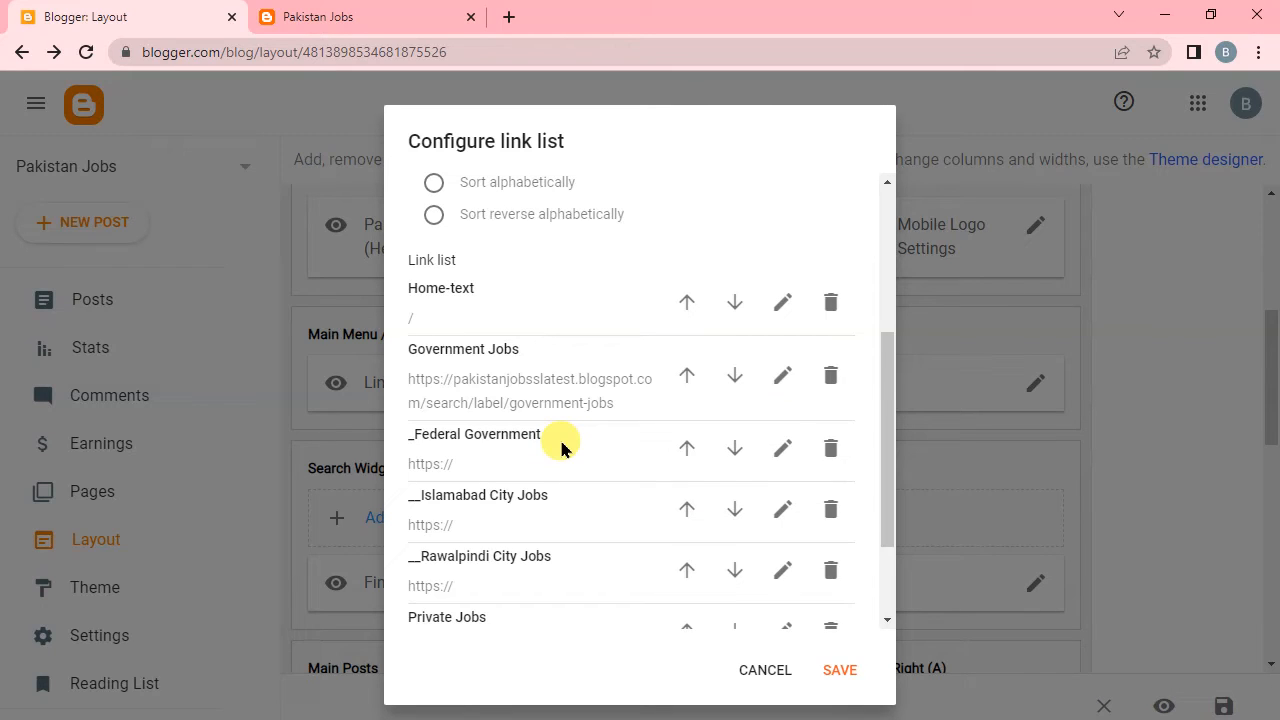
Try to copy the full site URL of the Government Jobs link and close its editing.
left_click(781, 376)
left_click(668, 480)
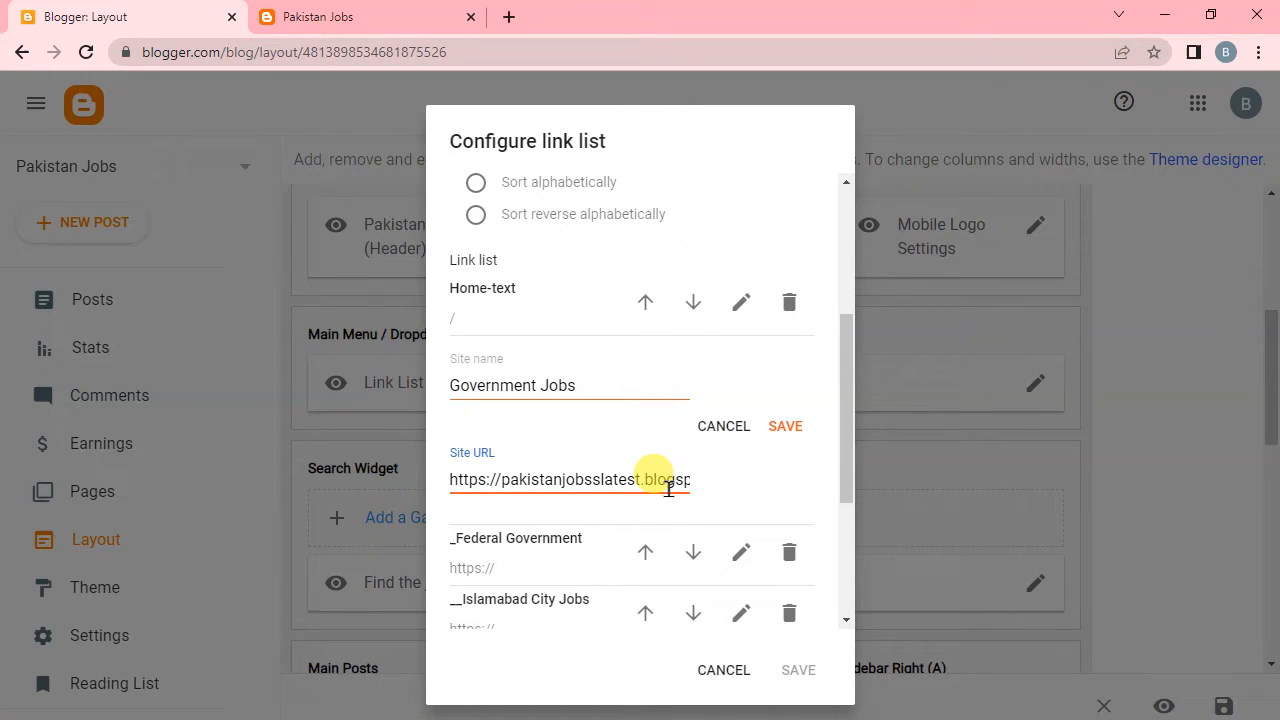
key("ctrl+a")
left_click(781, 426)
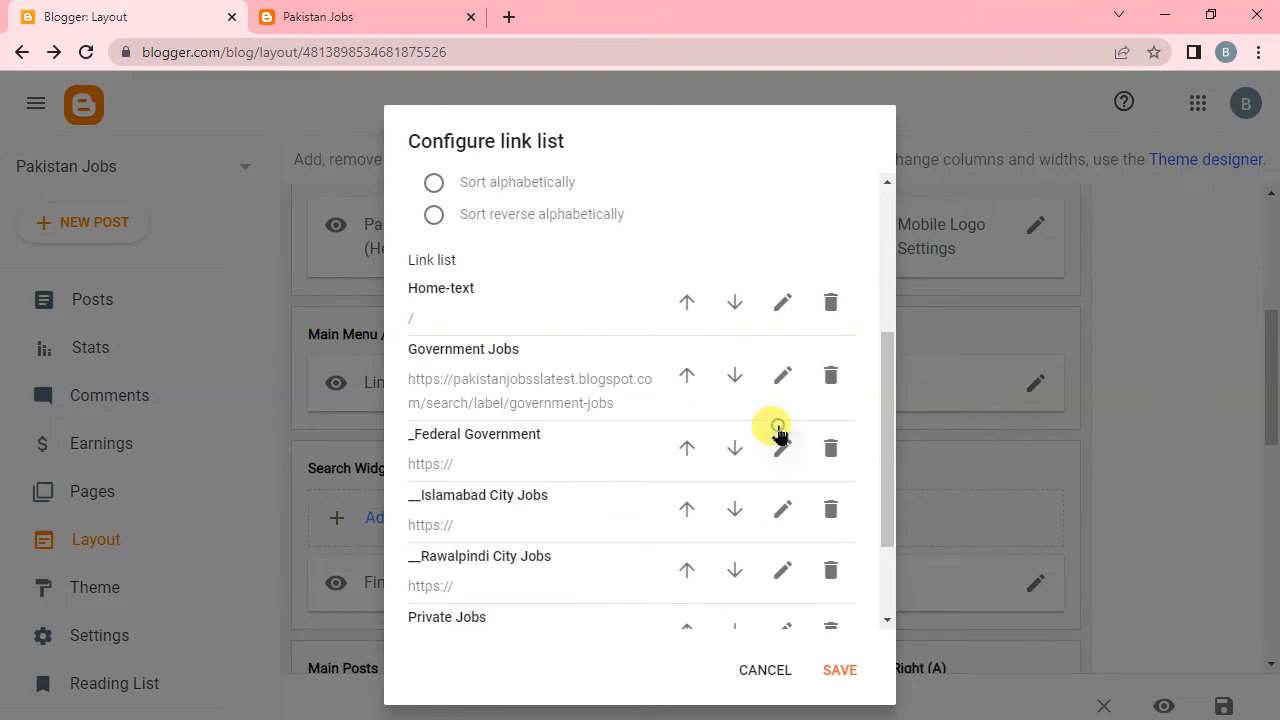
left_click(782, 448)
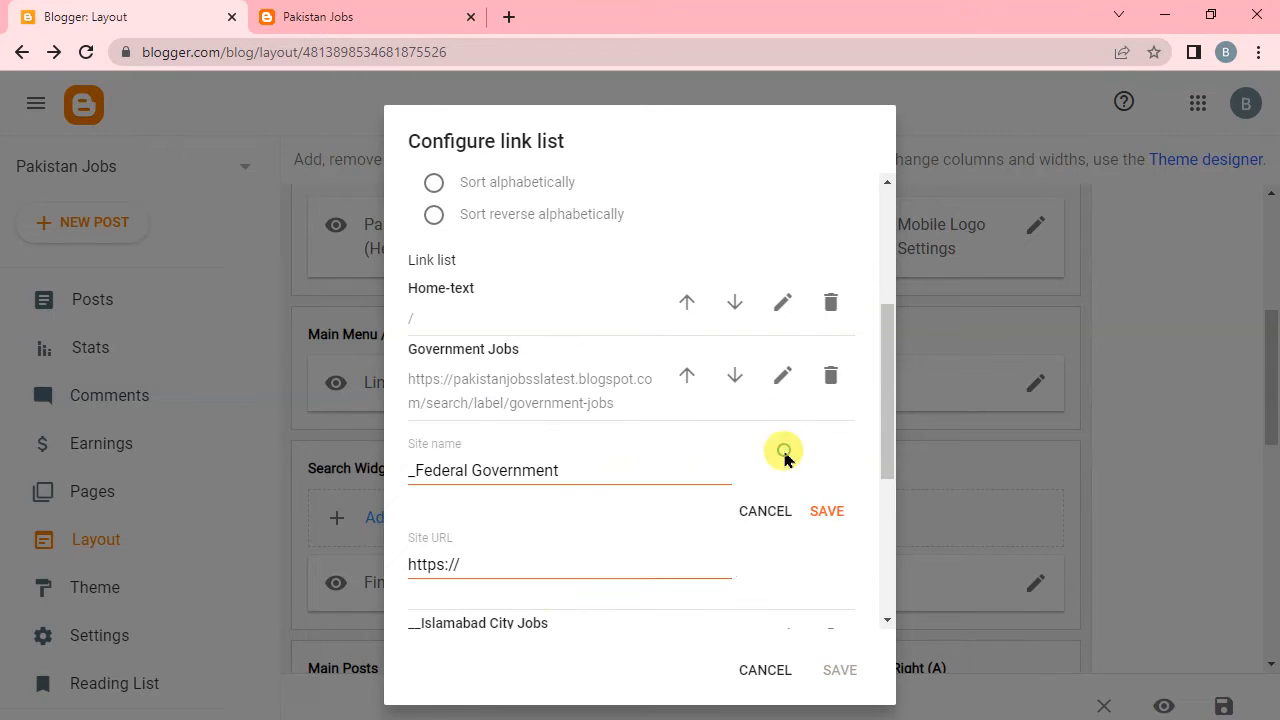
left_click(527, 563)
key("ctrl+a")
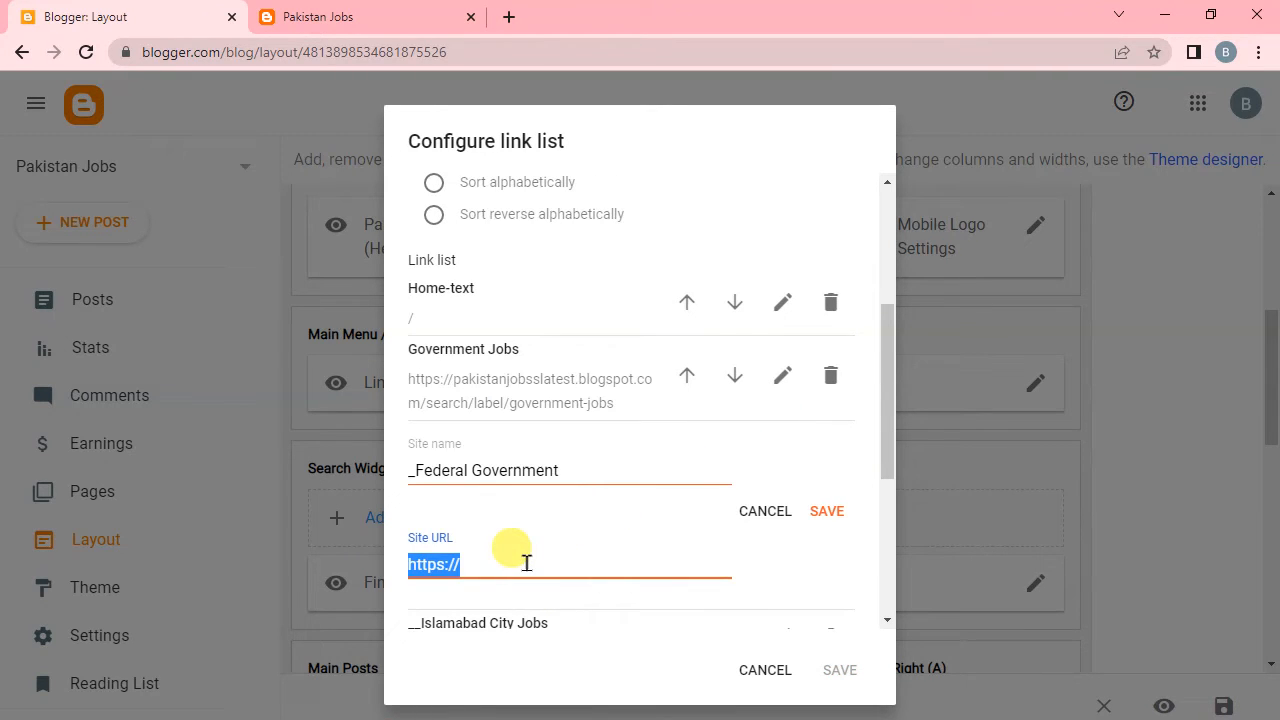
type("https://pakistanjobsslatest.blogspot.com/")
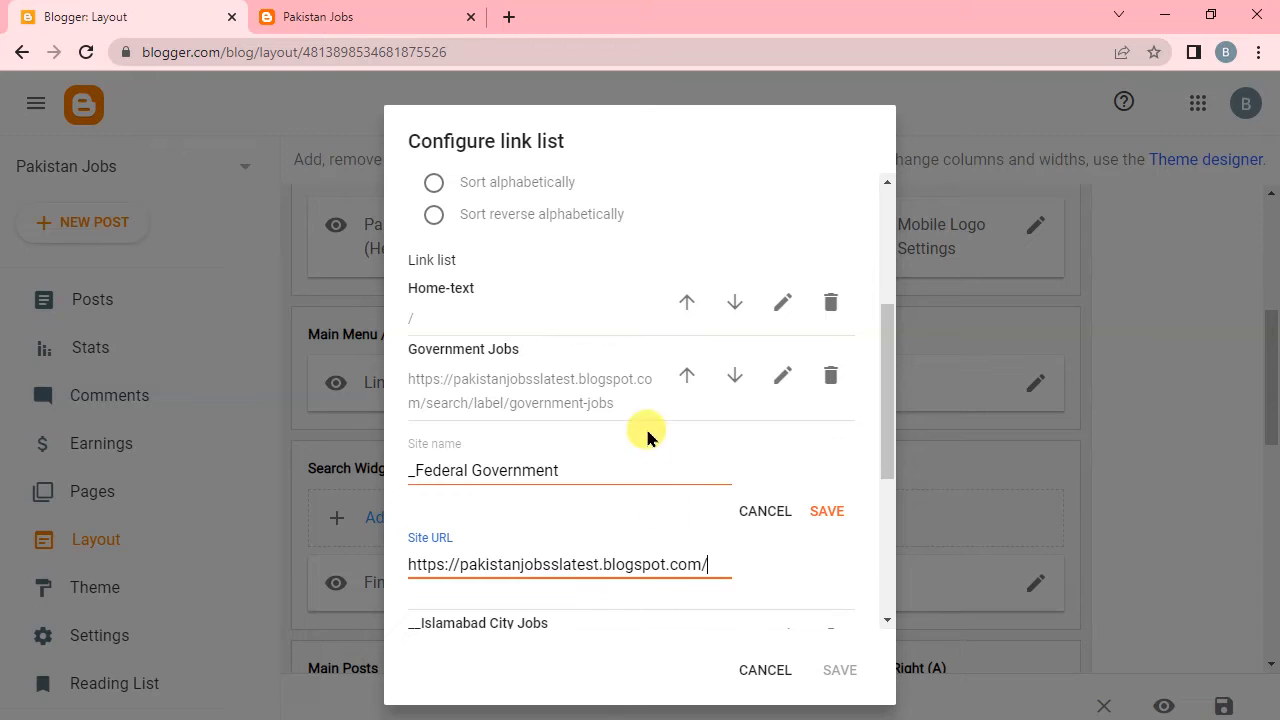
Reopen the Government Jobs link, copy its complete site URL and save the link.
left_click(780, 376)
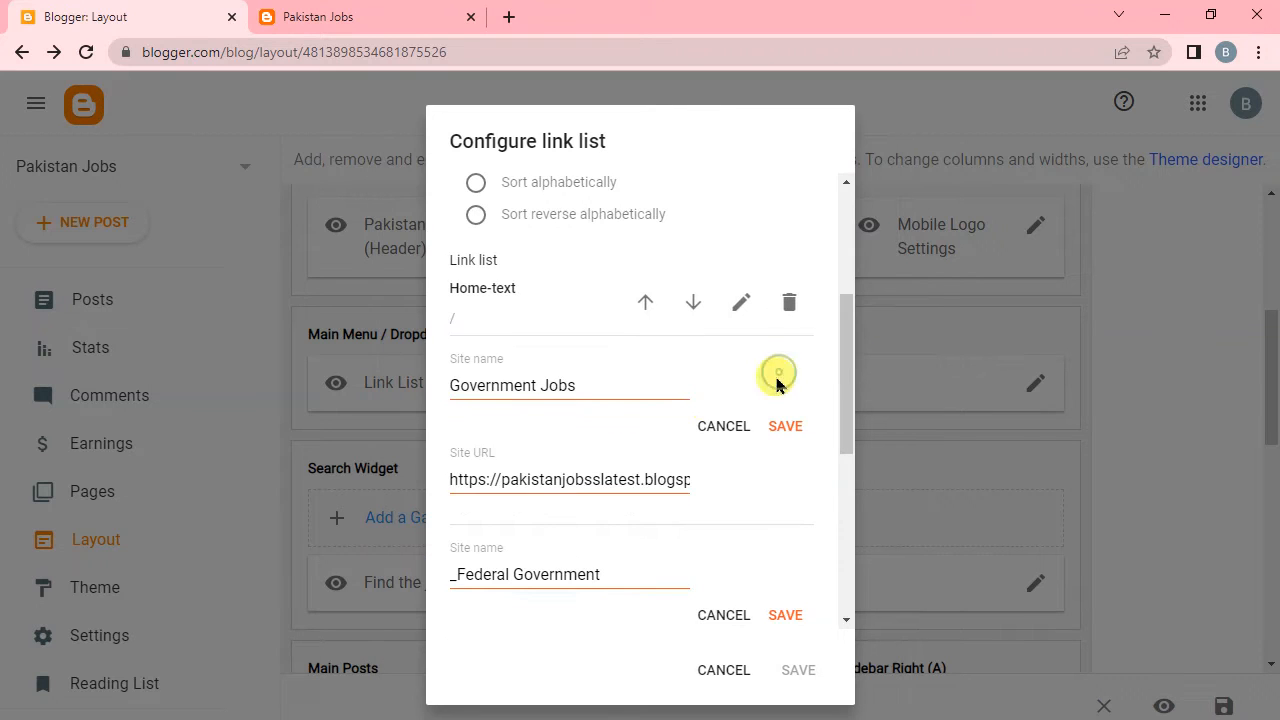
left_click(674, 480)
triple_click(680, 479)
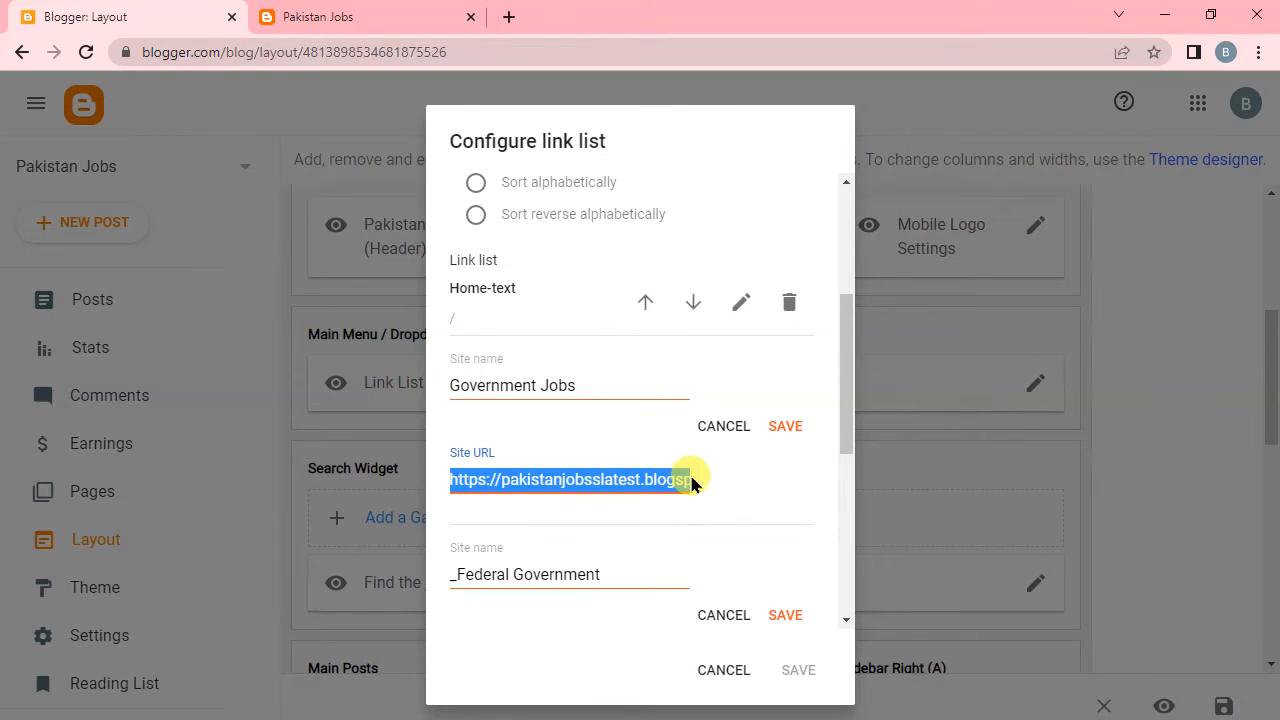
left_click(784, 426)
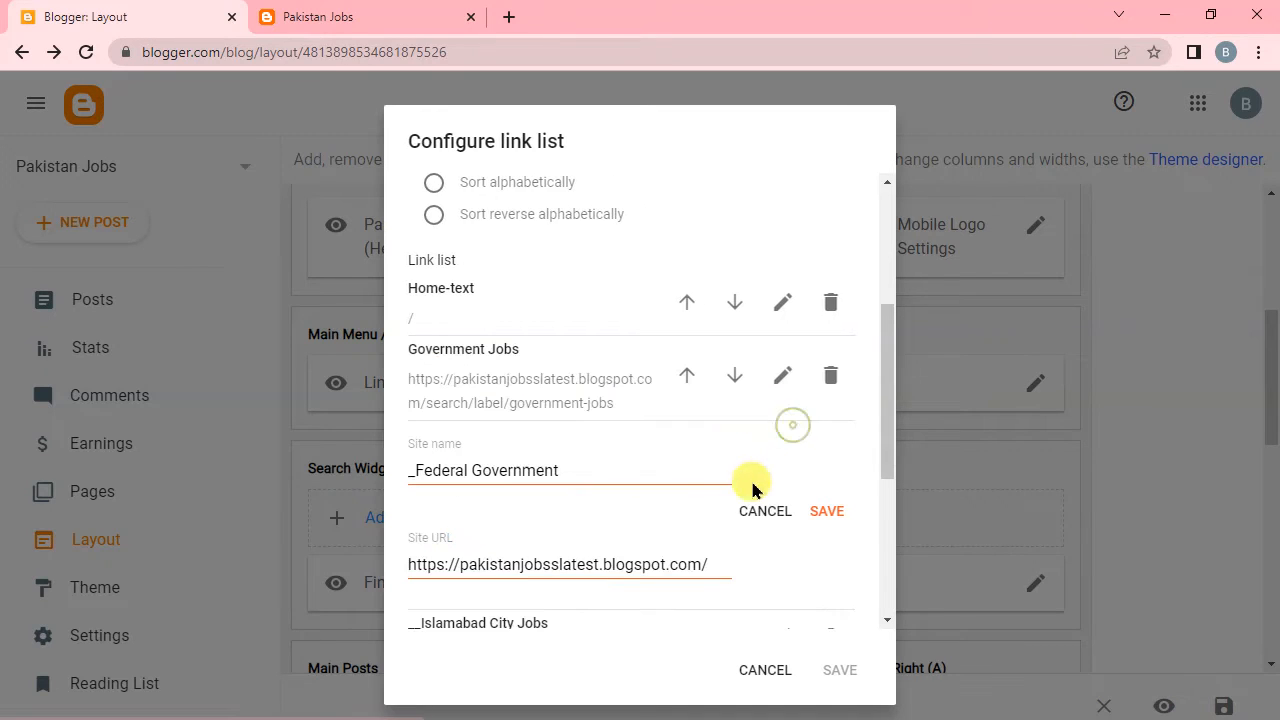
Replace the _Federal Government link's site URL with the copied Government Jobs address, cut back to end at search/label/.
left_click(727, 565)
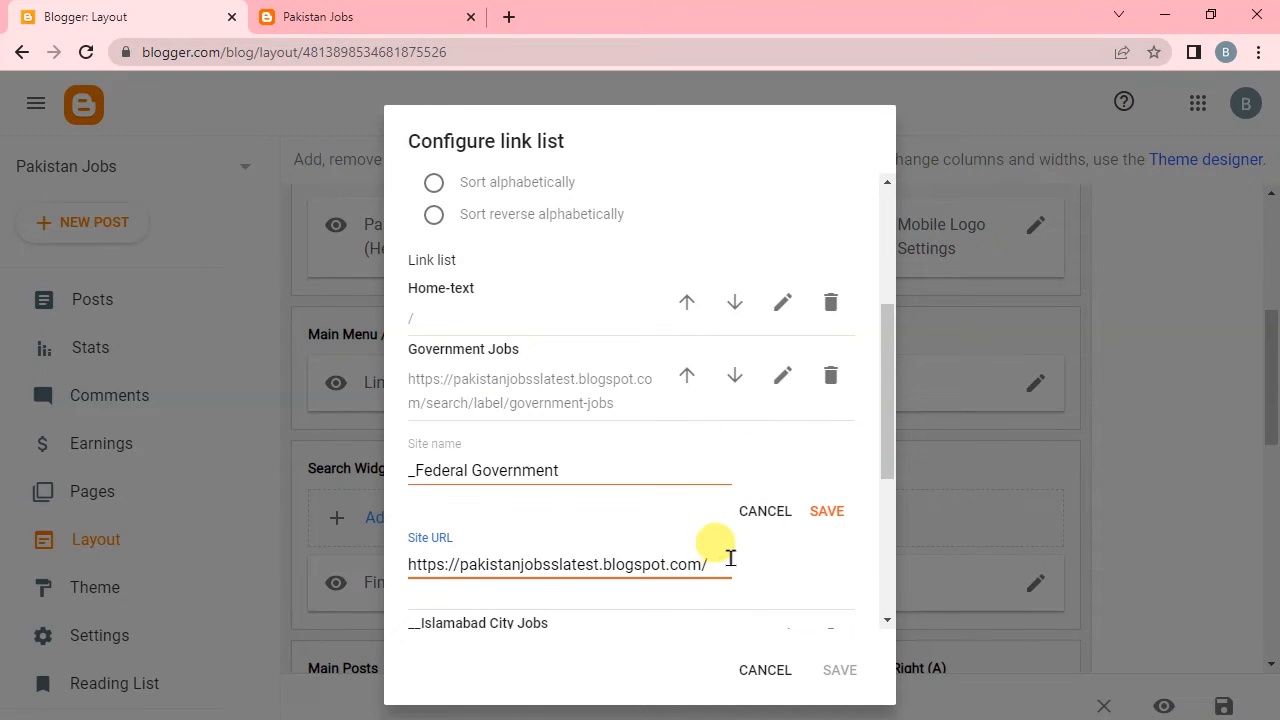
triple_click(727, 562)
key("ctrl+v")
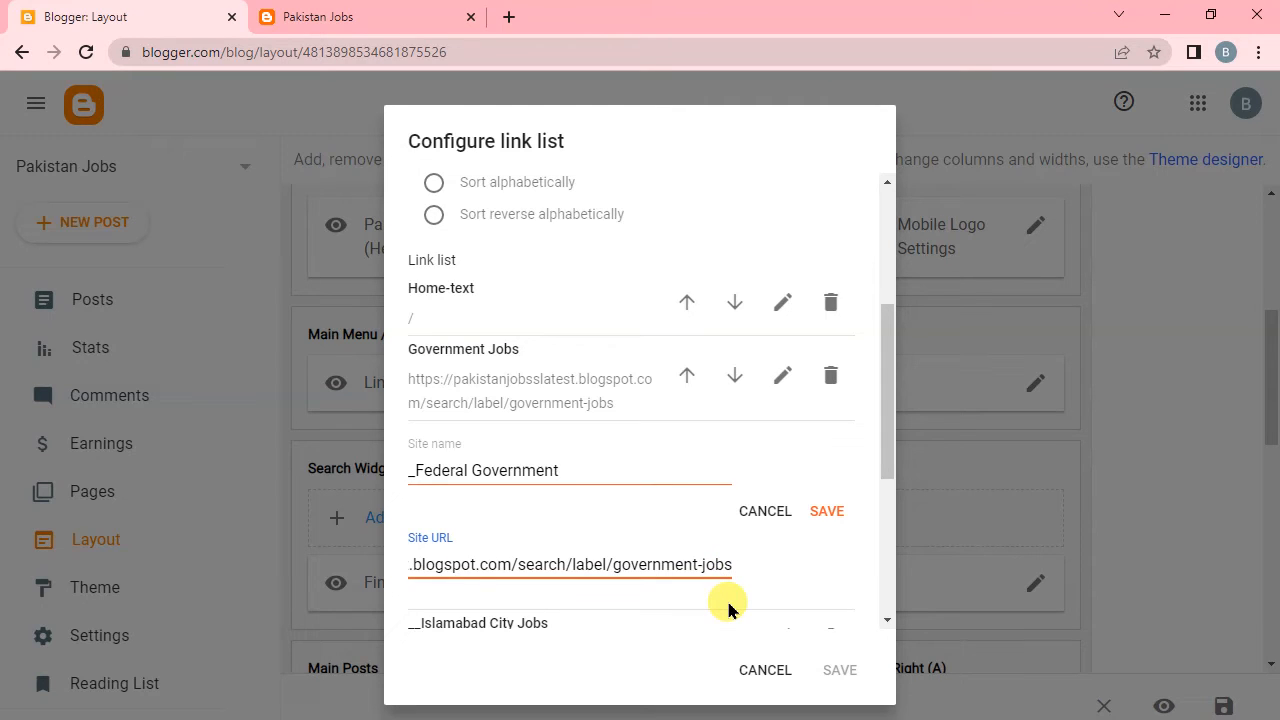
key("BackSpace")
key("BackSpace")
key("BackSpace")
key("BackSpace")
key("BackSpace")
key("BackSpace")
key("BackSpace")
key("BackSpace")
key("BackSpace")
key("BackSpace")
key("BackSpace")
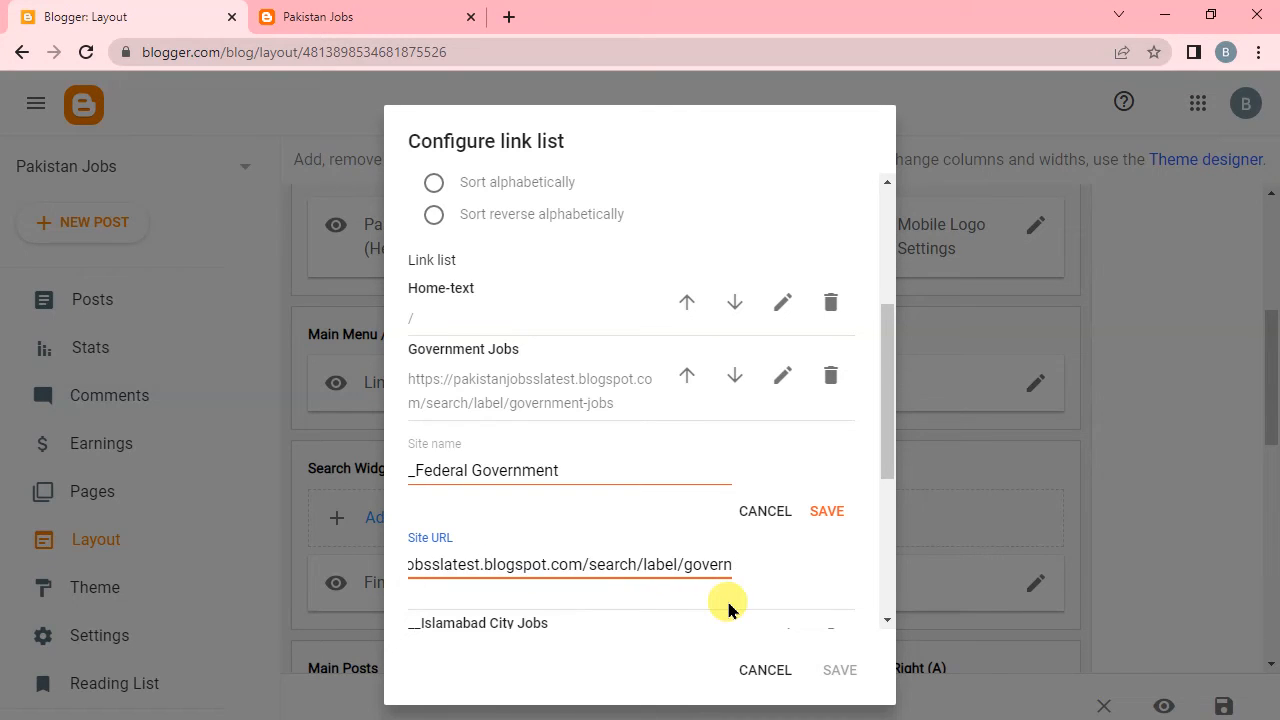
key("BackSpace")
key("BackSpace")
key("BackSpace")
key("BackSpace")
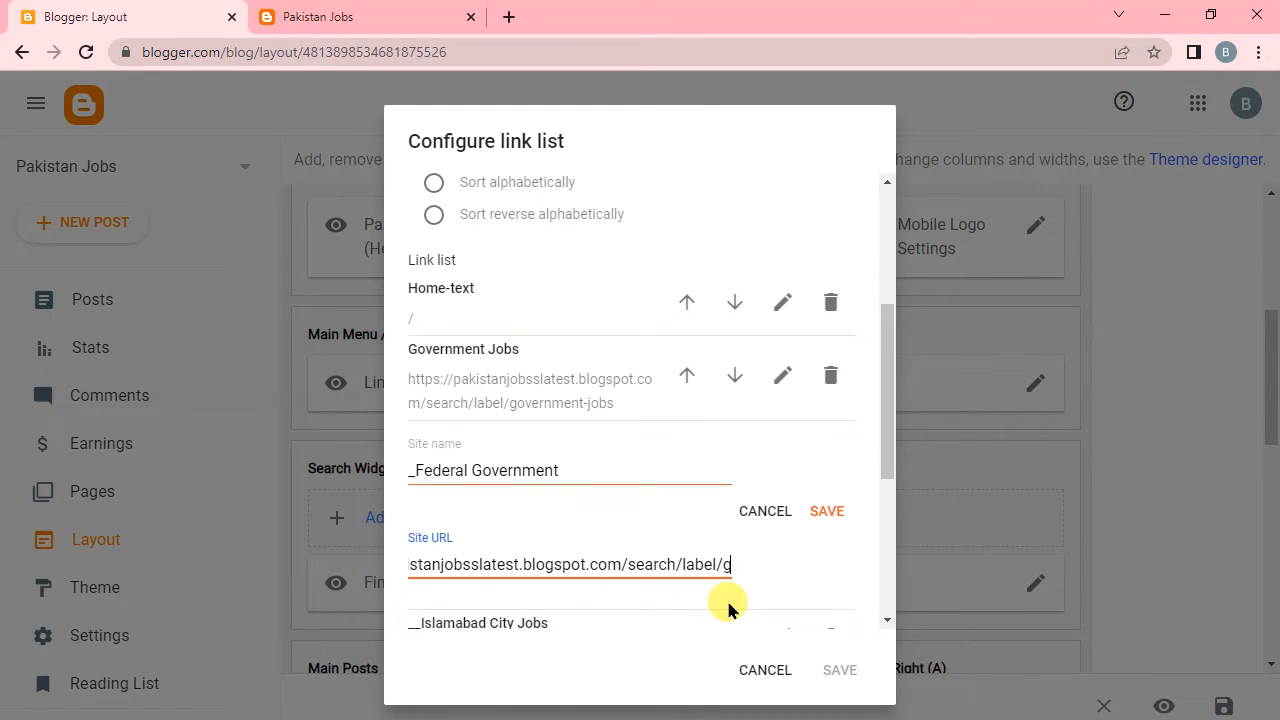
Complete the _Federal Government link's site URL with the label federal-government and save the link.
type("f")
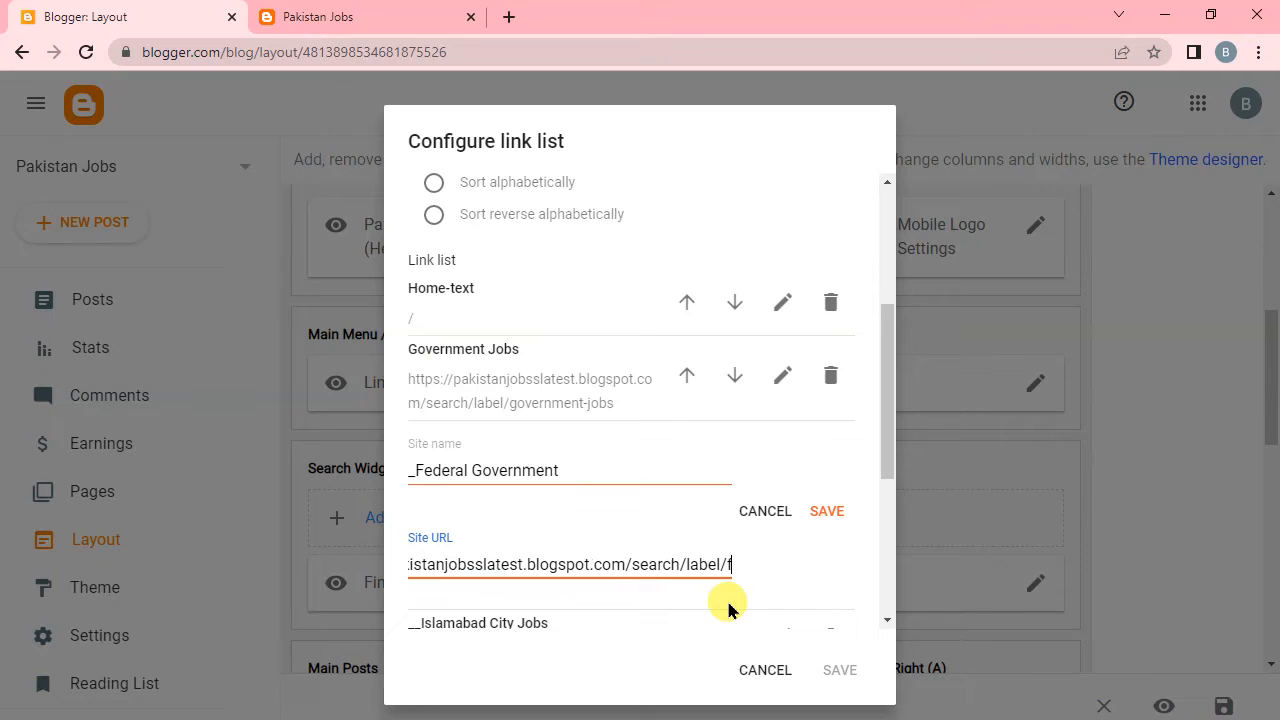
type("ederal-")
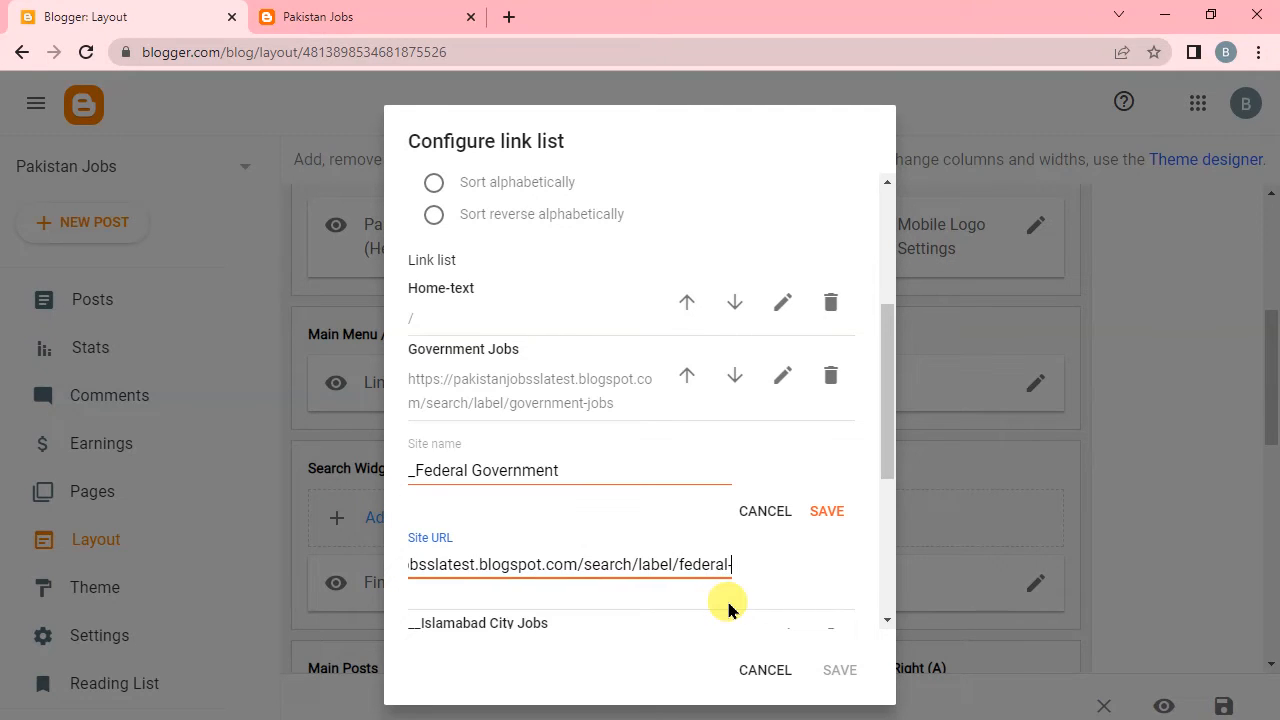
type("gov")
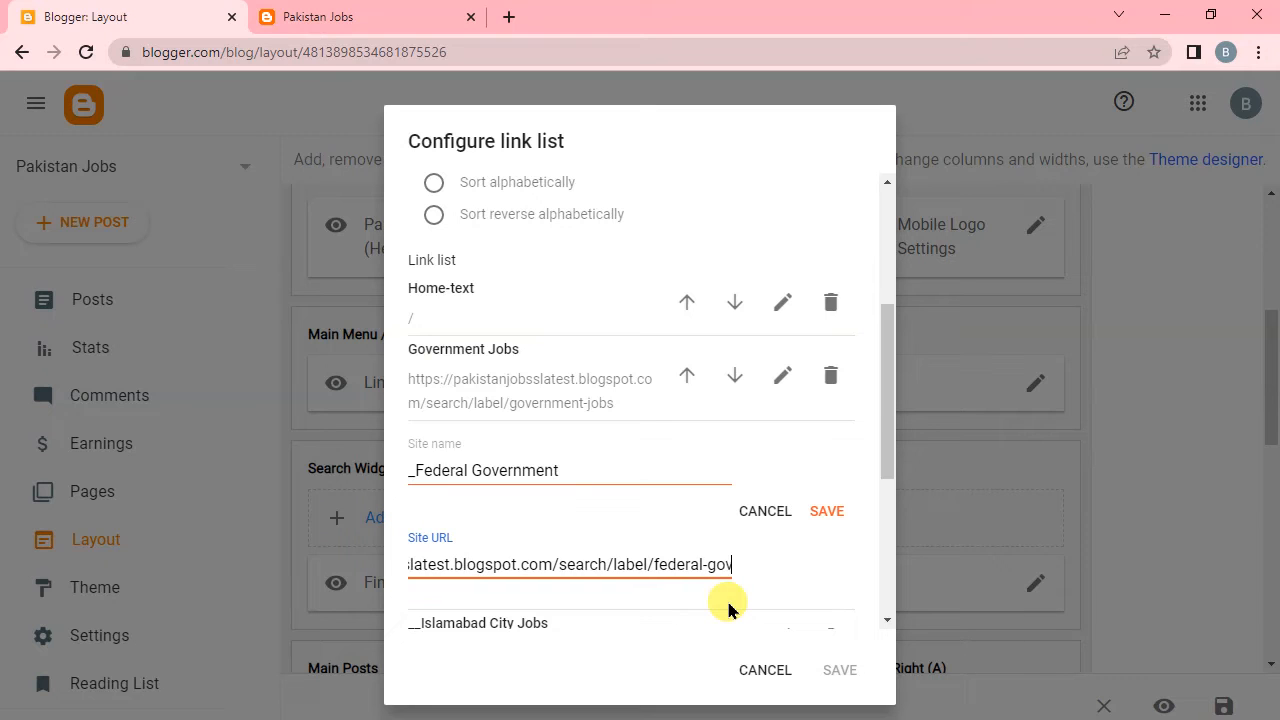
type("ernment")
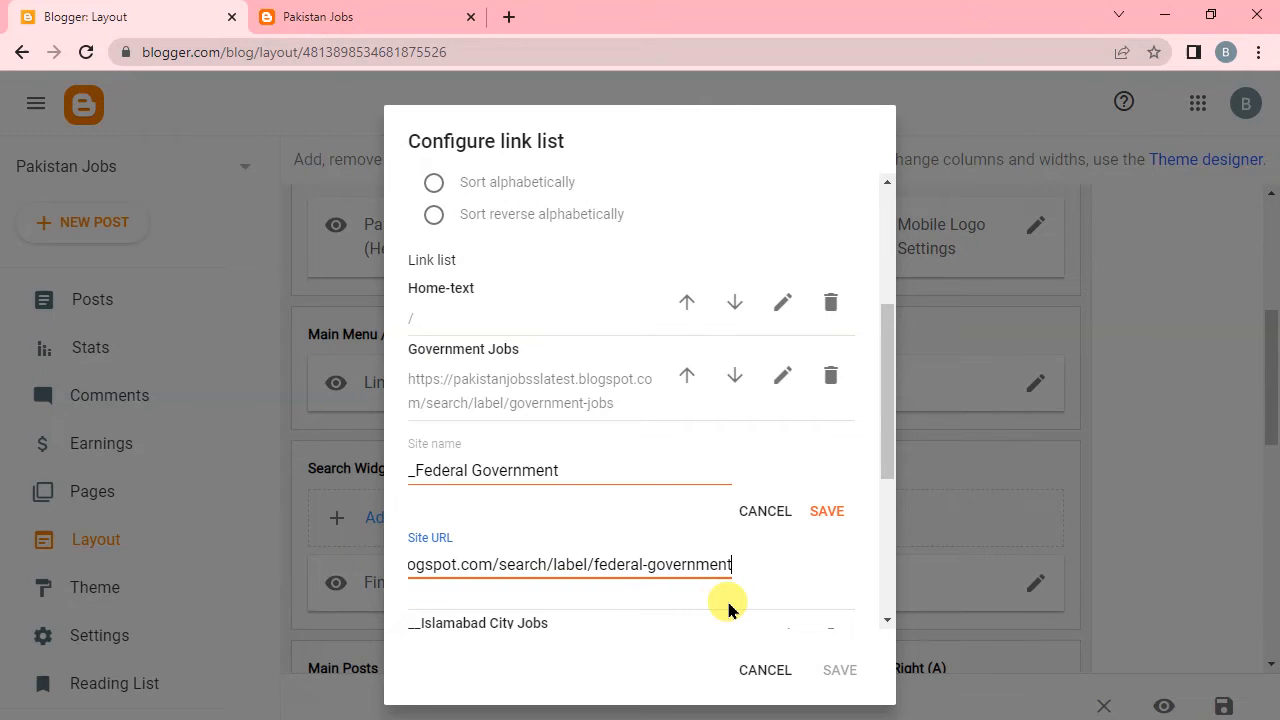
left_click(826, 512)
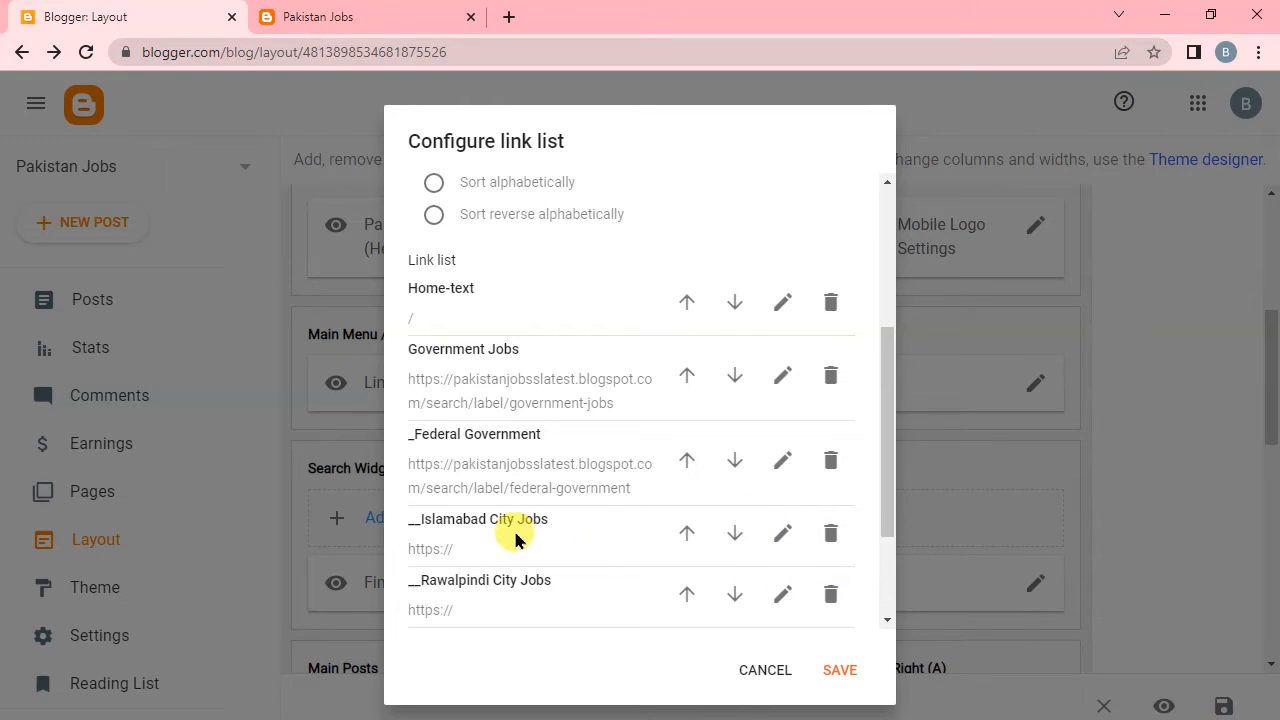
Replace the __Islamabad City Jobs link's site URL with the copied address, removing government-jobs from its end.
left_click(781, 531)
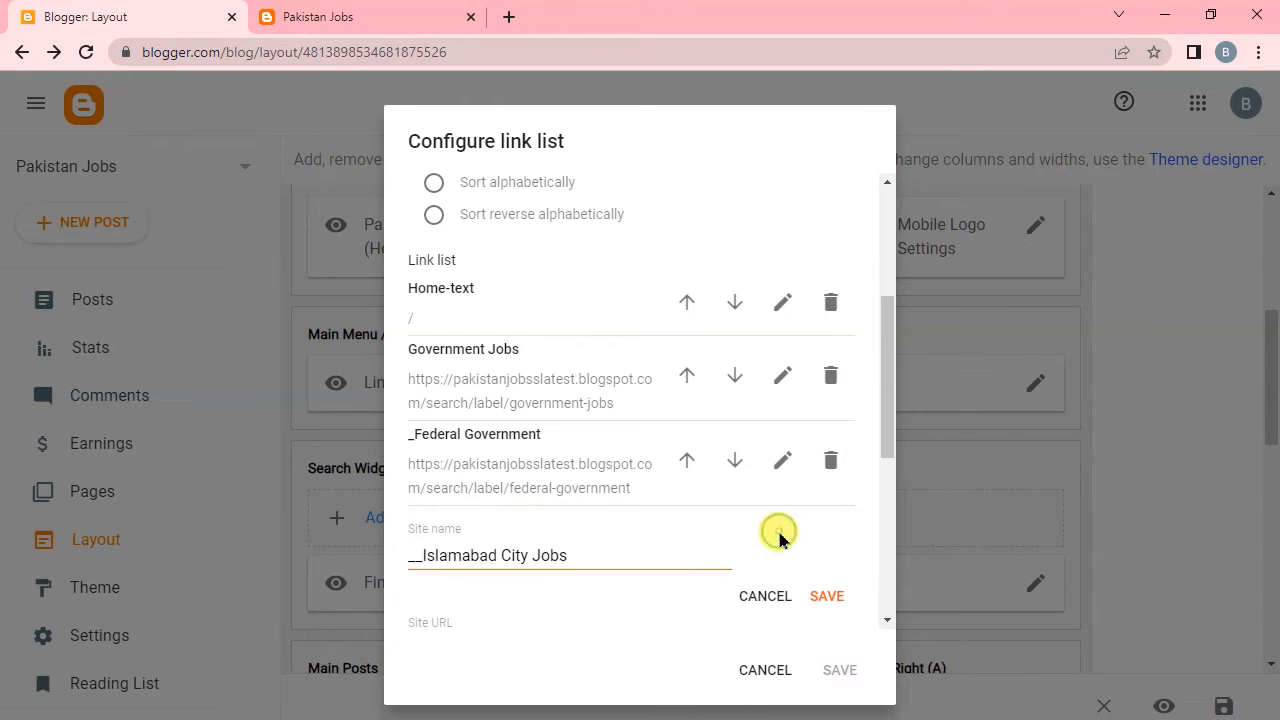
scroll(634, 590, "down", 3)
left_click(490, 452)
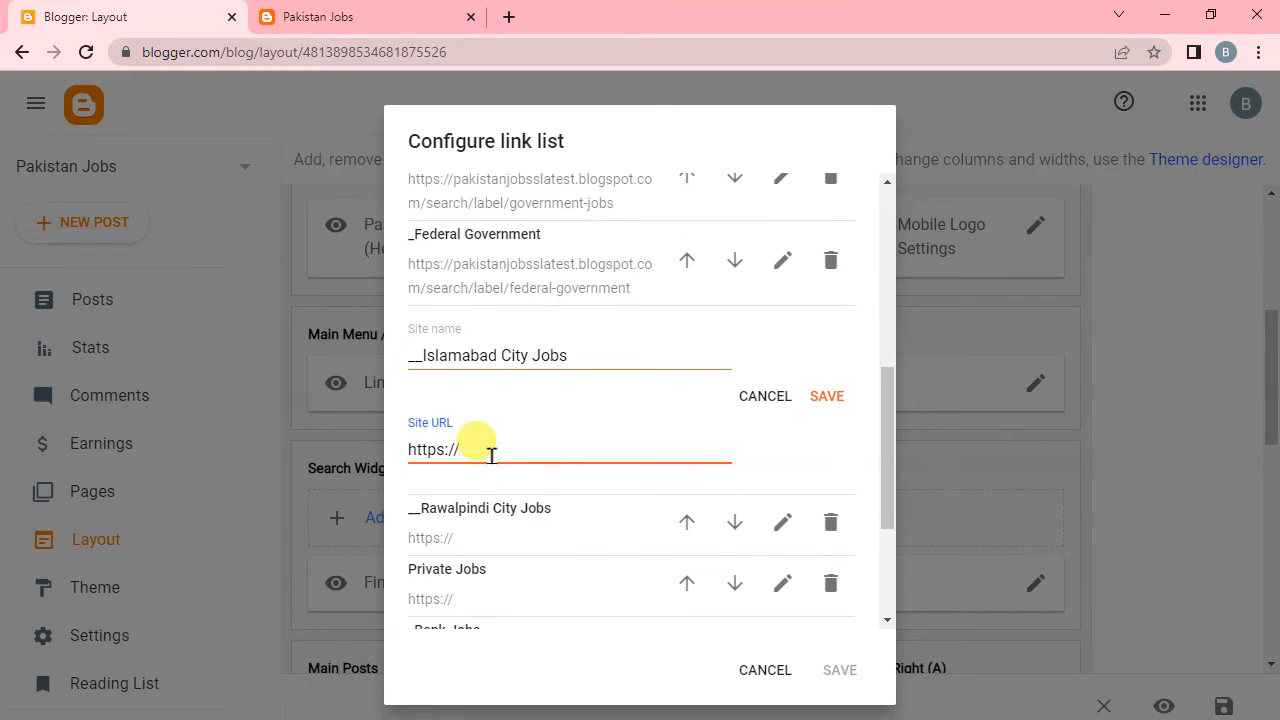
key("ctrl+a")
key("ctrl+v")
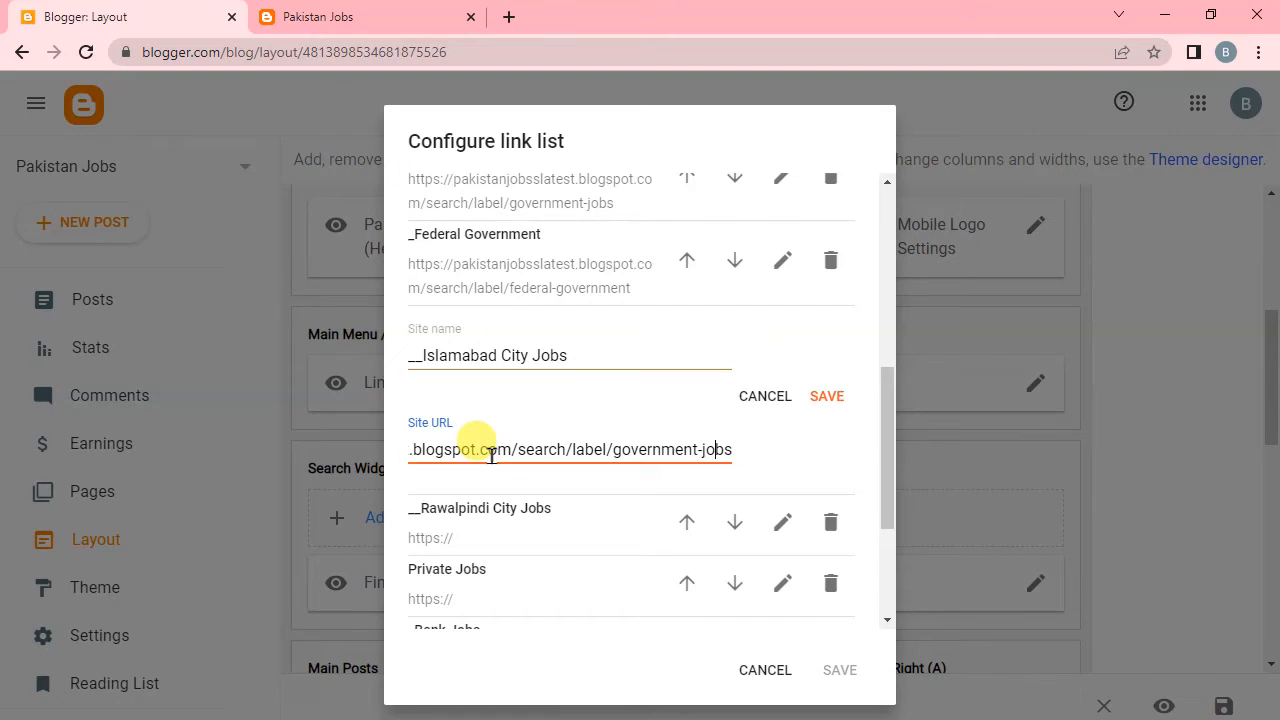
key("BackSpace")
key("BackSpace")
key("BackSpace")
key("BackSpace")
key("BackSpace")
key("BackSpace")
key("BackSpace")
key("BackSpace")
key("BackSpace")
key("BackSpace")
key("BackSpace")
key("BackSpace")
key("BackSpace")
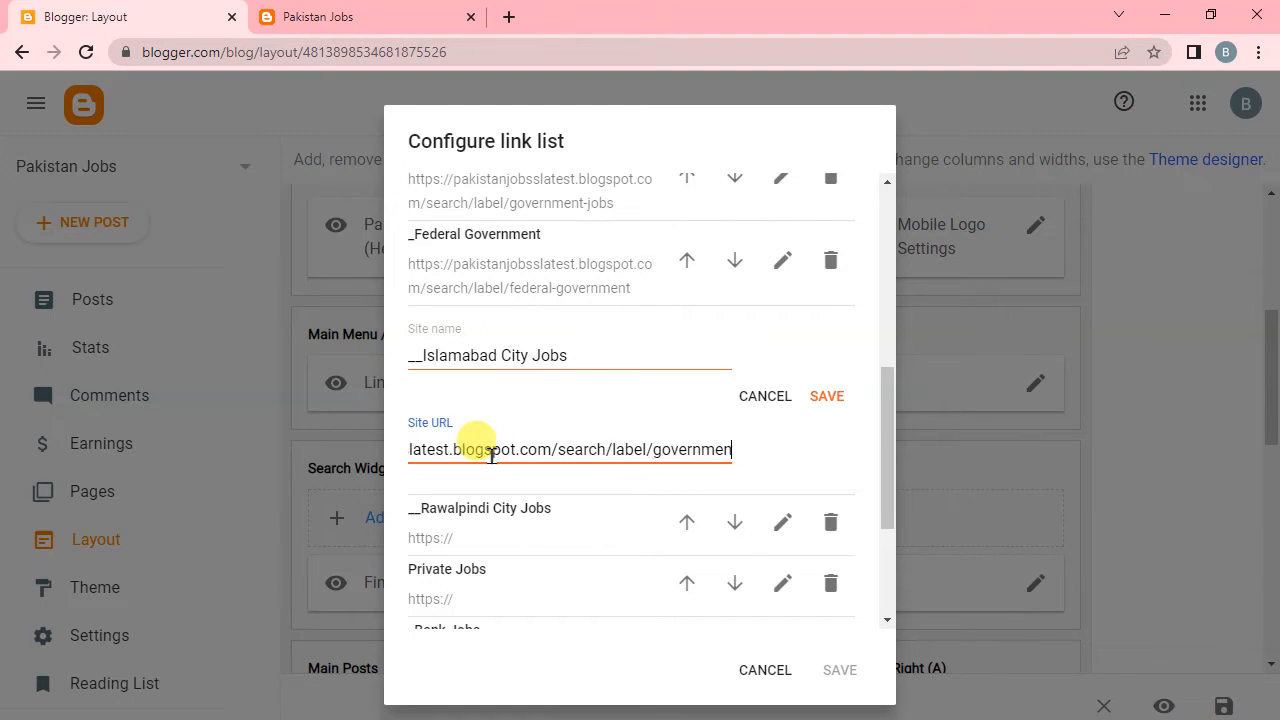
key("BackSpace")
key("BackSpace")
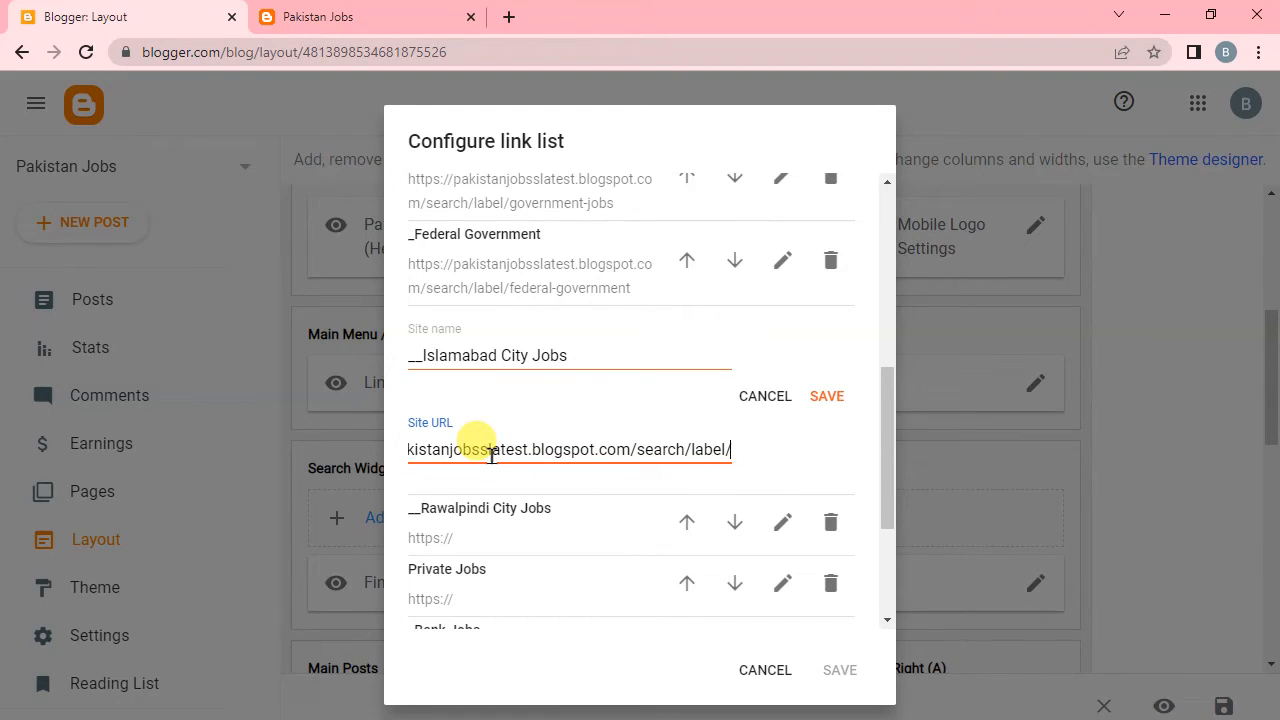
Add islamabad-city-jobs to the end of the __Islamabad City Jobs link's site URL and save the link.
type("isla")
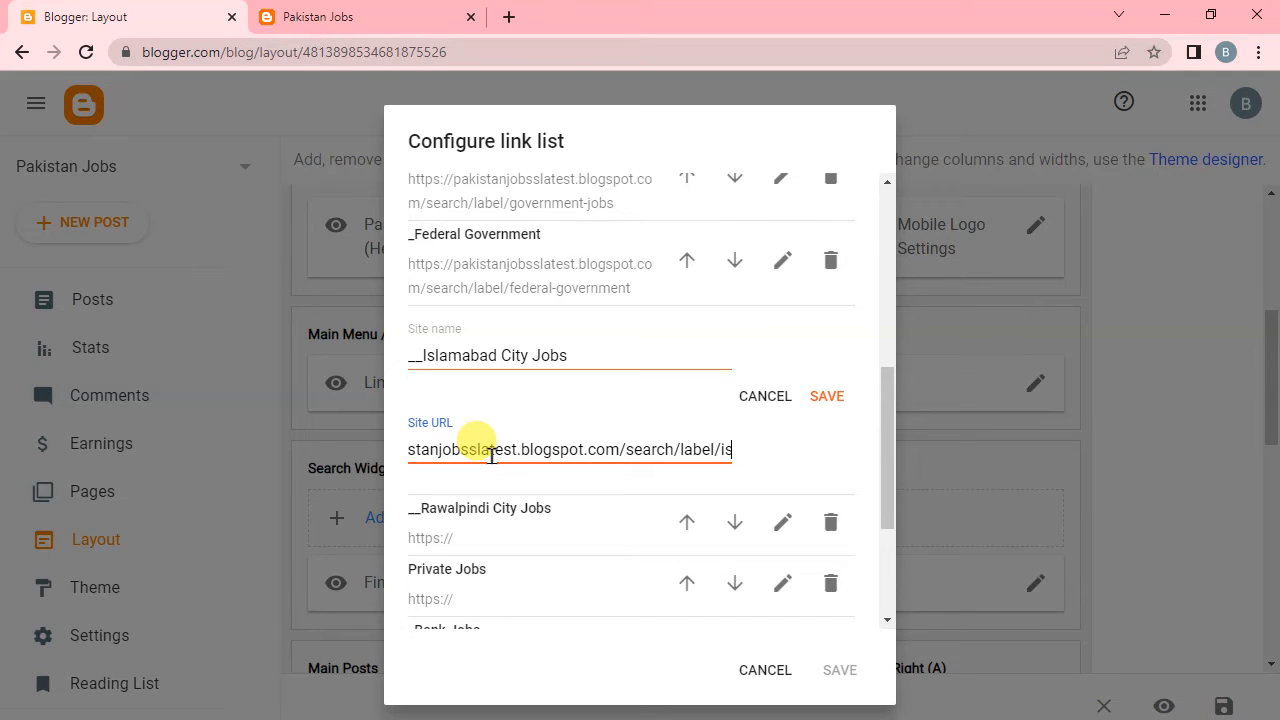
type("m")
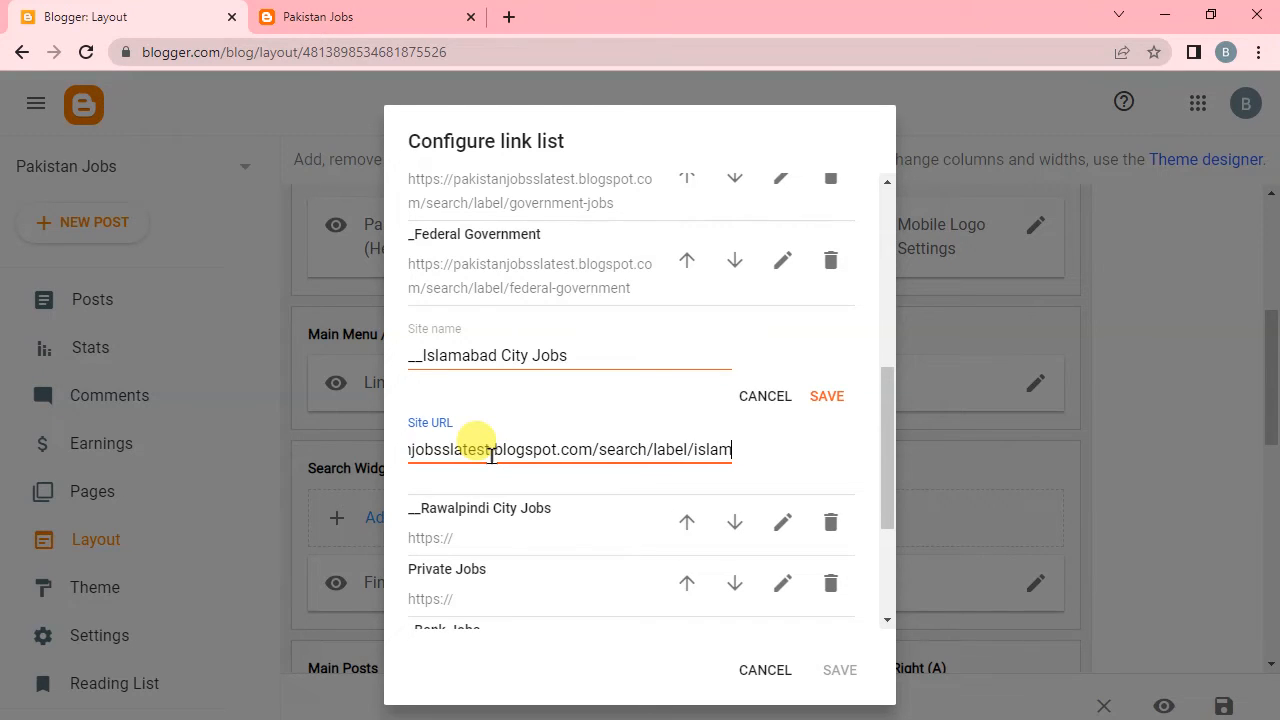
type("aba")
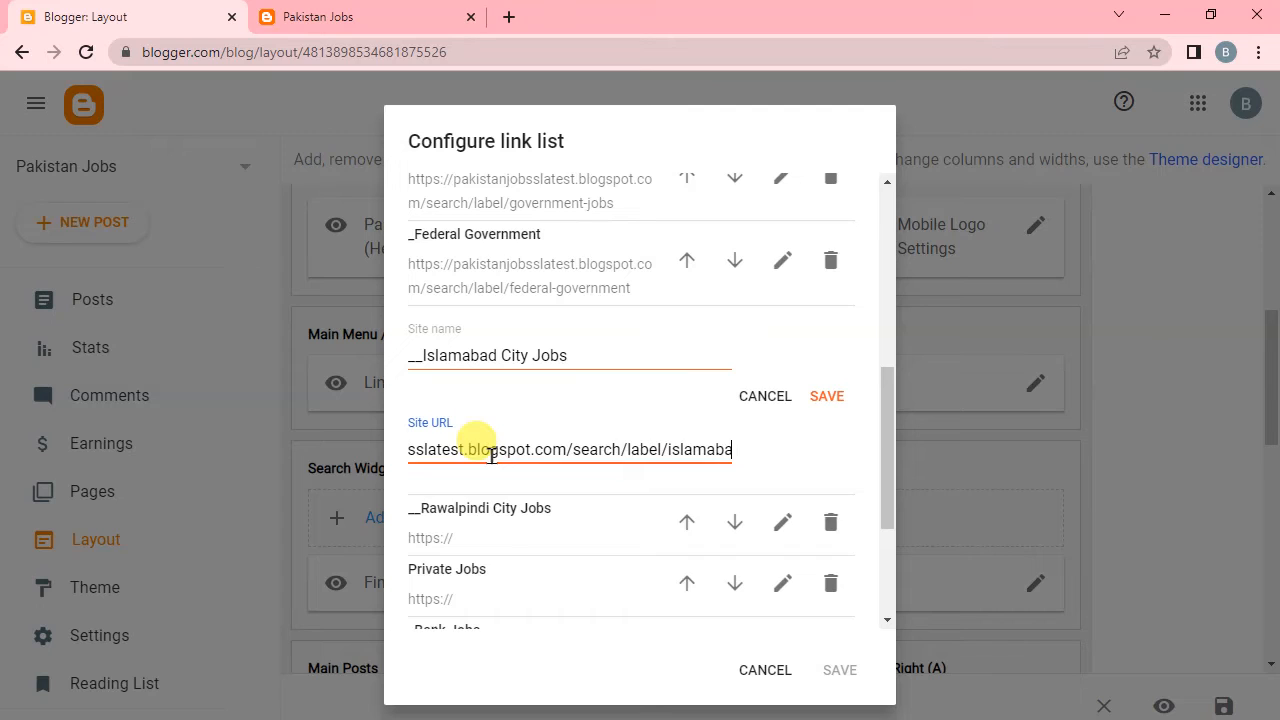
type("d-")
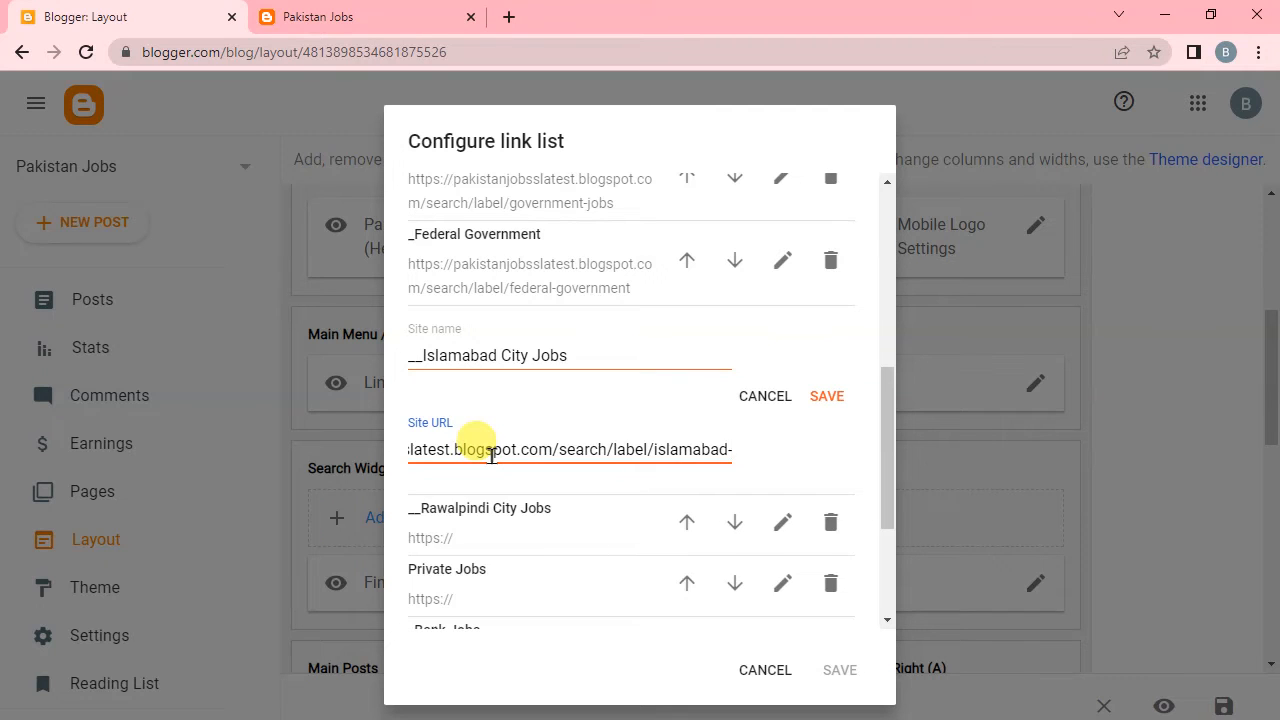
type("city")
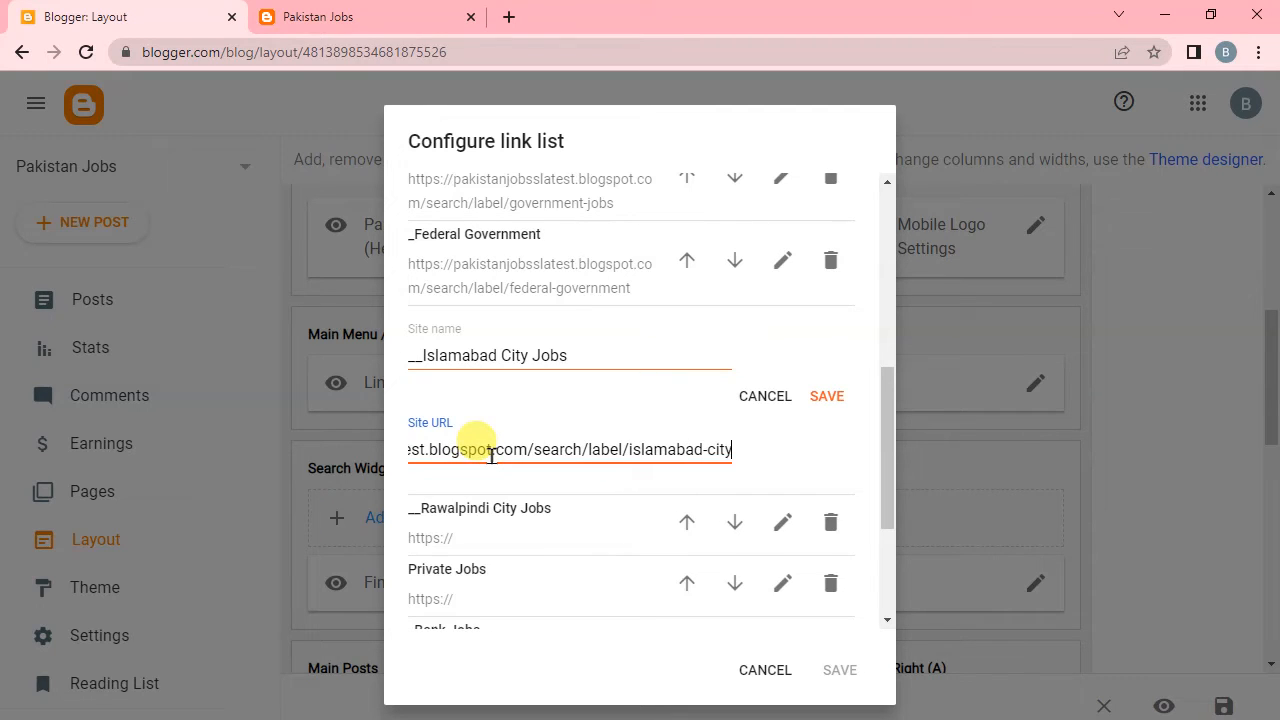
type("-")
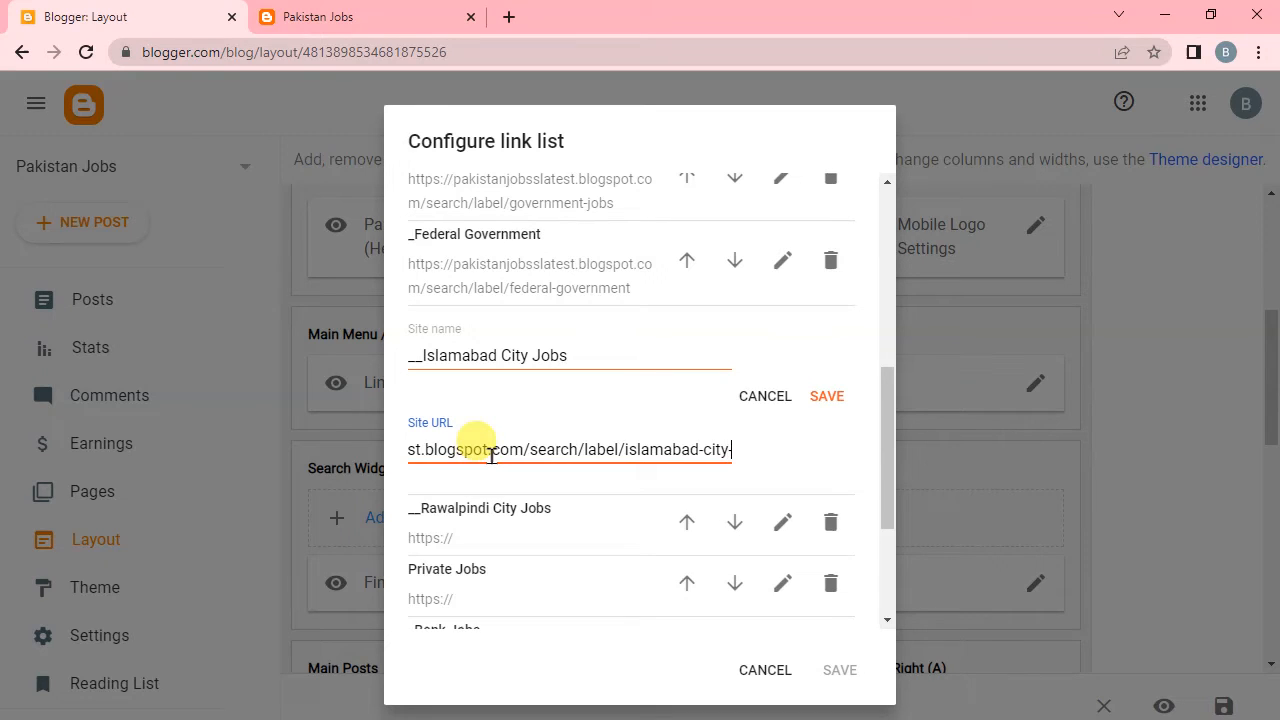
type("jobs")
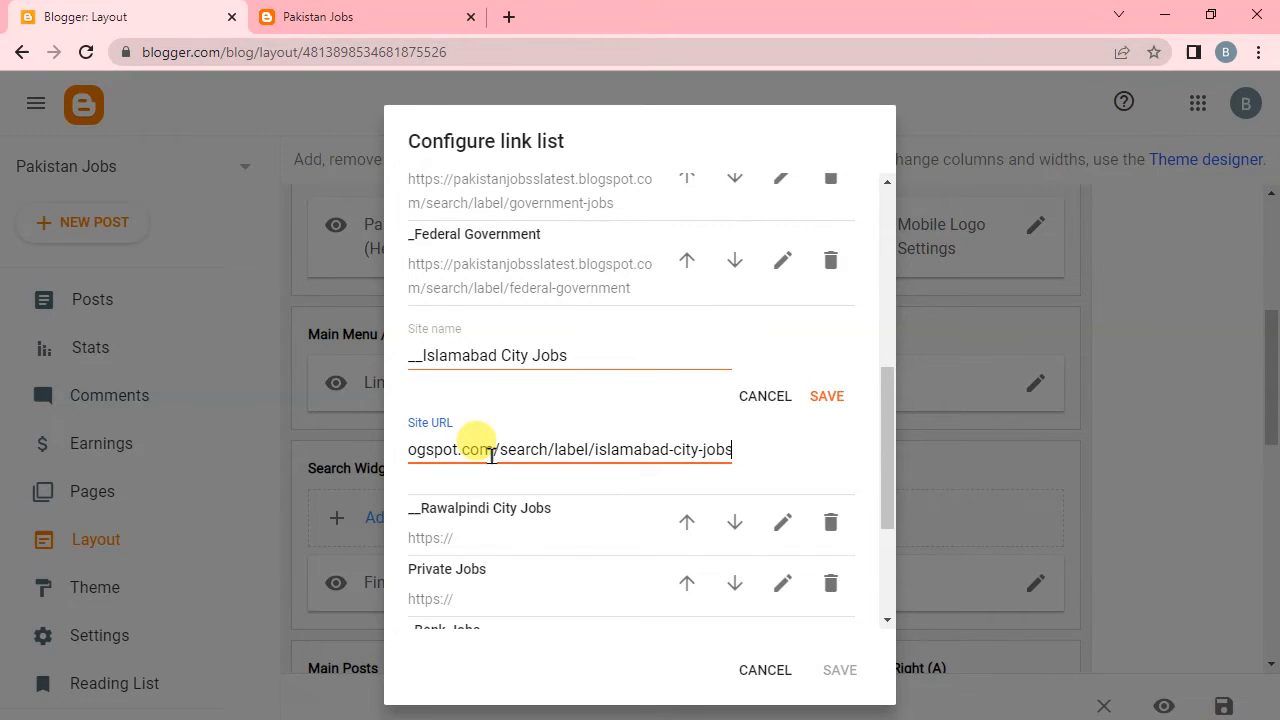
left_click(823, 398)
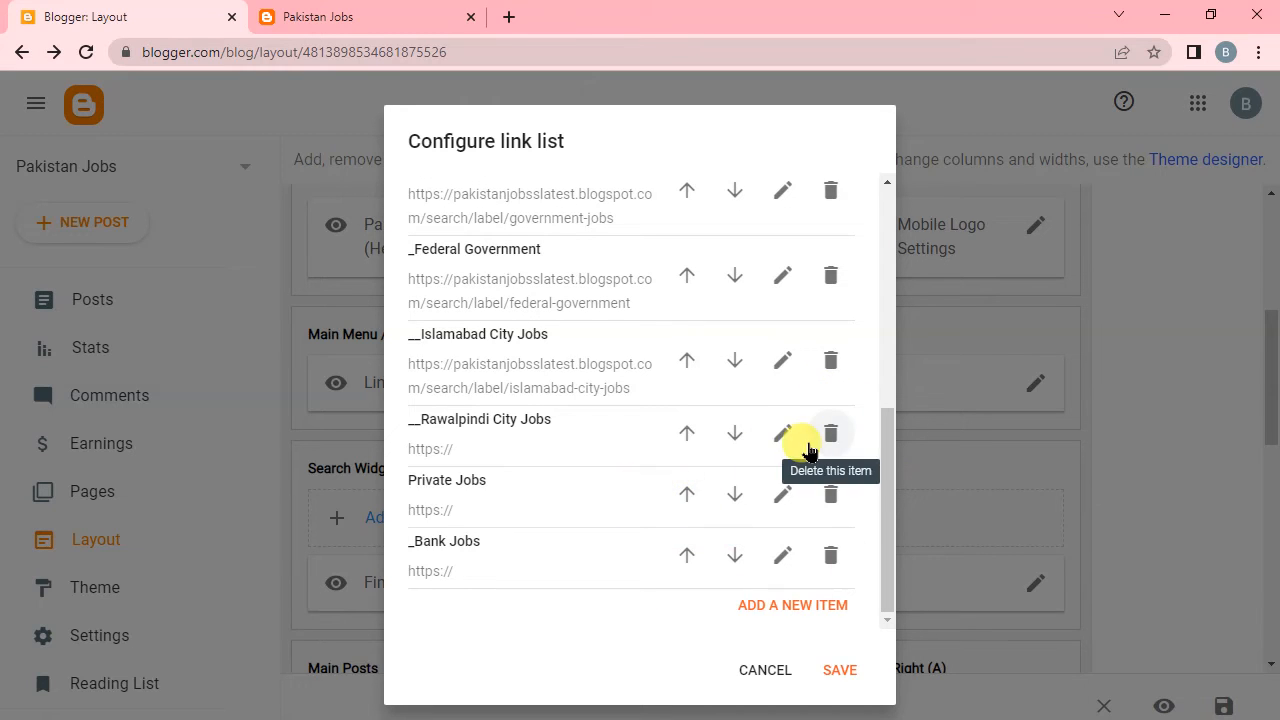
Replace the __Rawalpindi City Jobs link's site URL with the copied address, removing government-jobs after search/label/.
left_click(776, 436)
left_click(464, 550)
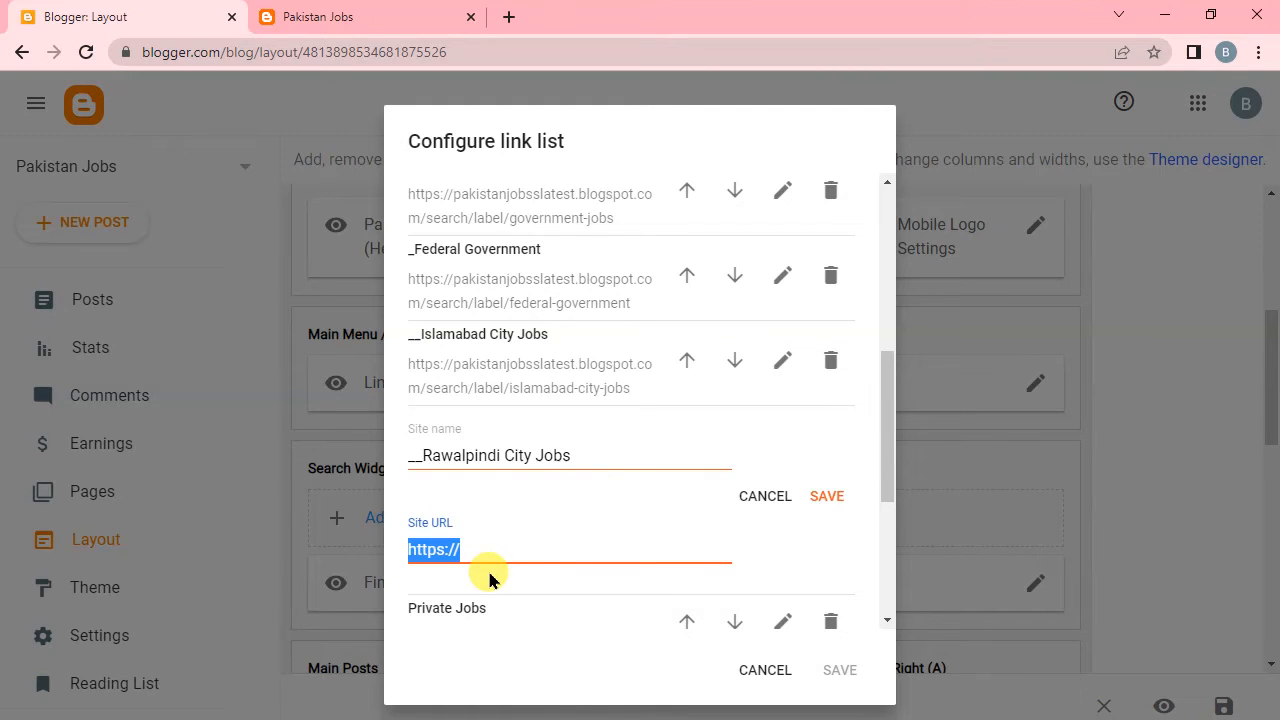
key("ctrl+v")
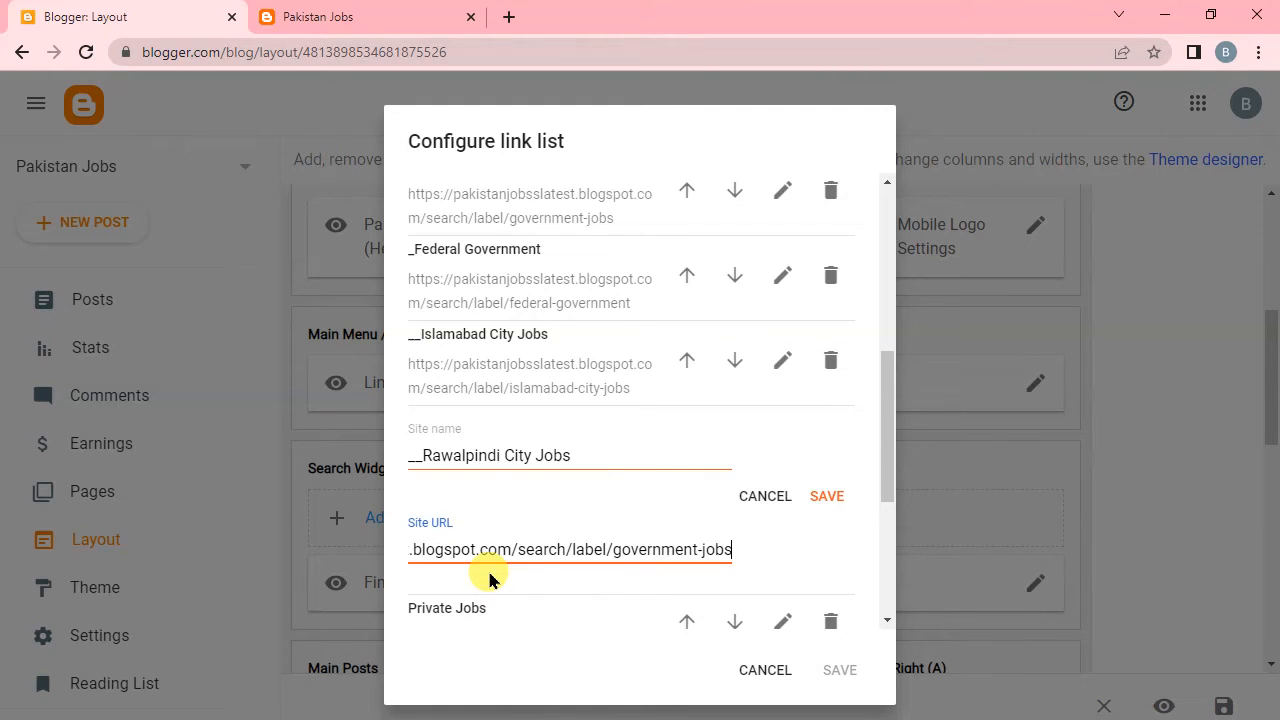
key("BackSpace")
key("BackSpace")
key("BackSpace")
key("BackSpace")
key("BackSpace")
key("BackSpace")
key("BackSpace")
key("BackSpace")
key("BackSpace")
key("BackSpace")
key("BackSpace")
key("BackSpace")
key("BackSpace")
key("BackSpace")
key("BackSpace")
Finish the __Rawalpindi City Jobs link's site URL with rawalpindi-city-jobs and save the link.
type("rawal")
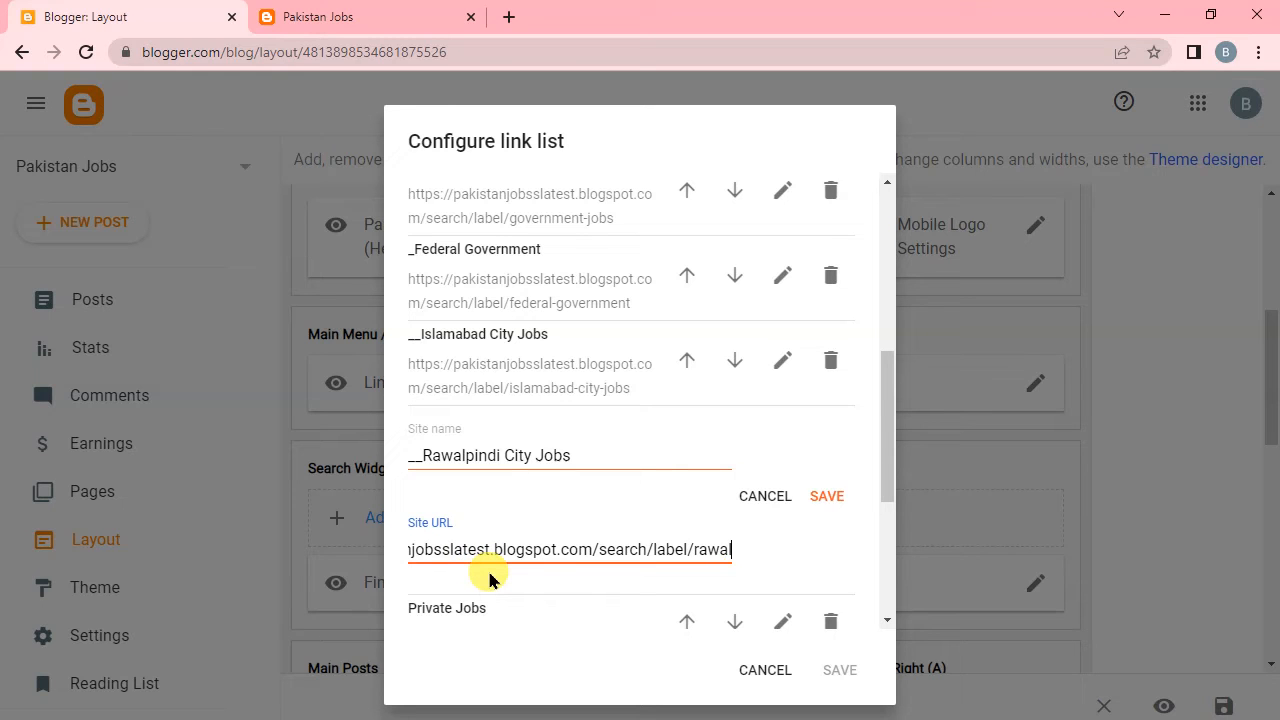
type("pi")
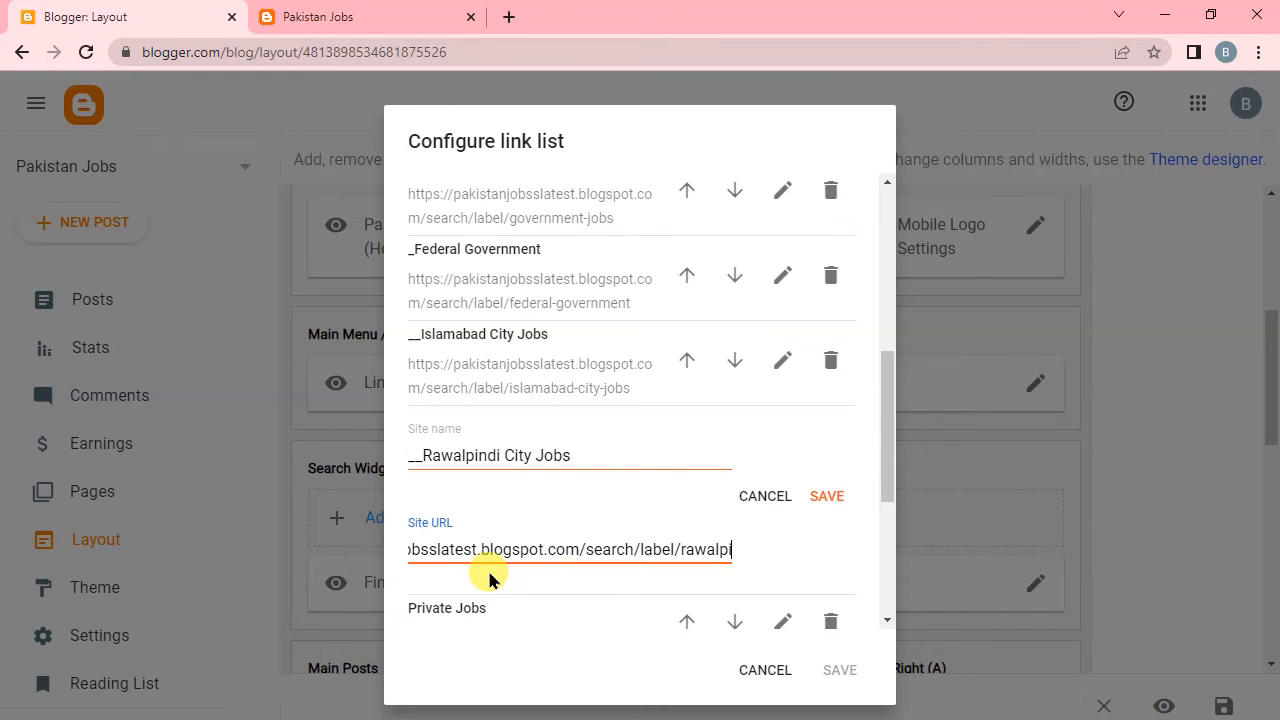
type("ndi-")
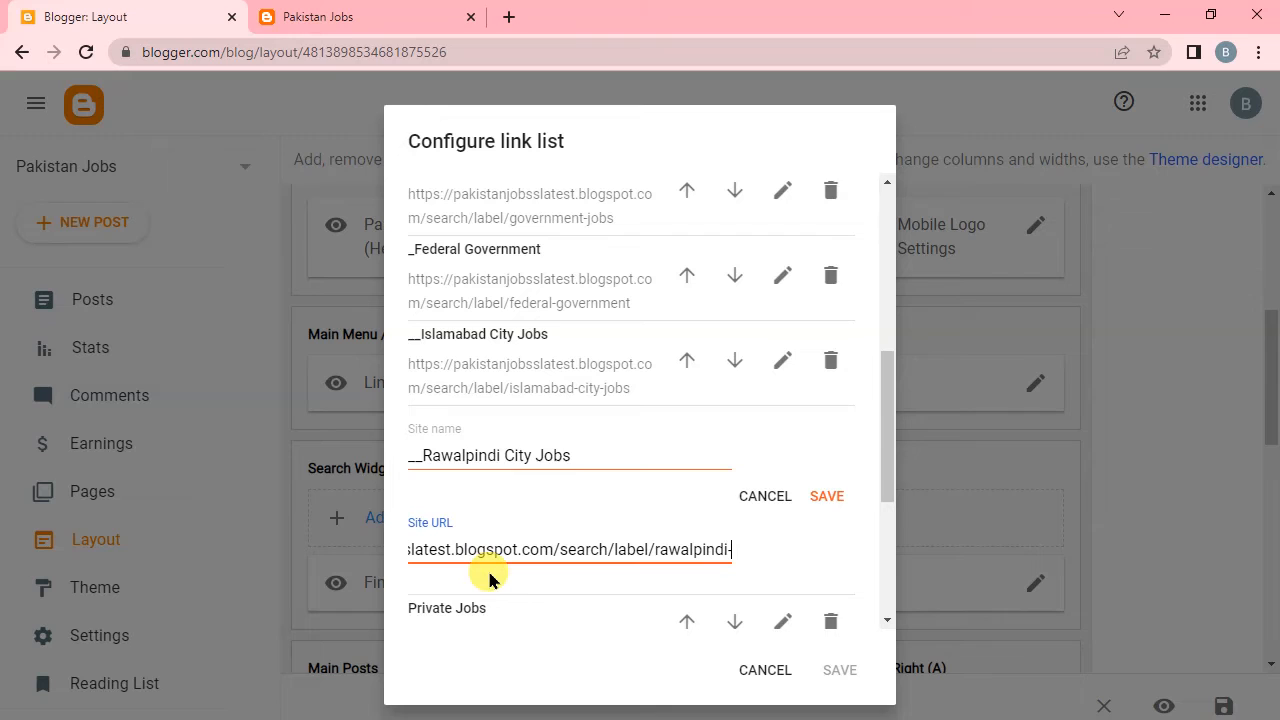
type("city")
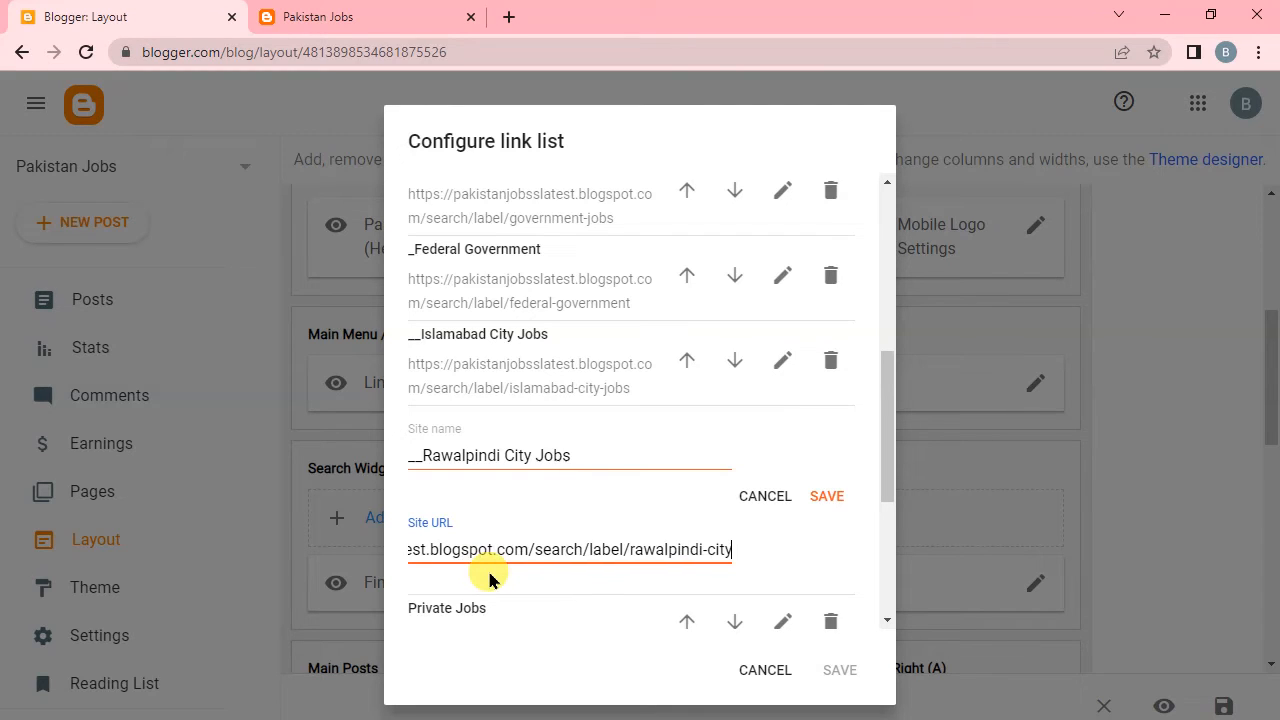
type("o")
key("BackSpace")
type("-")
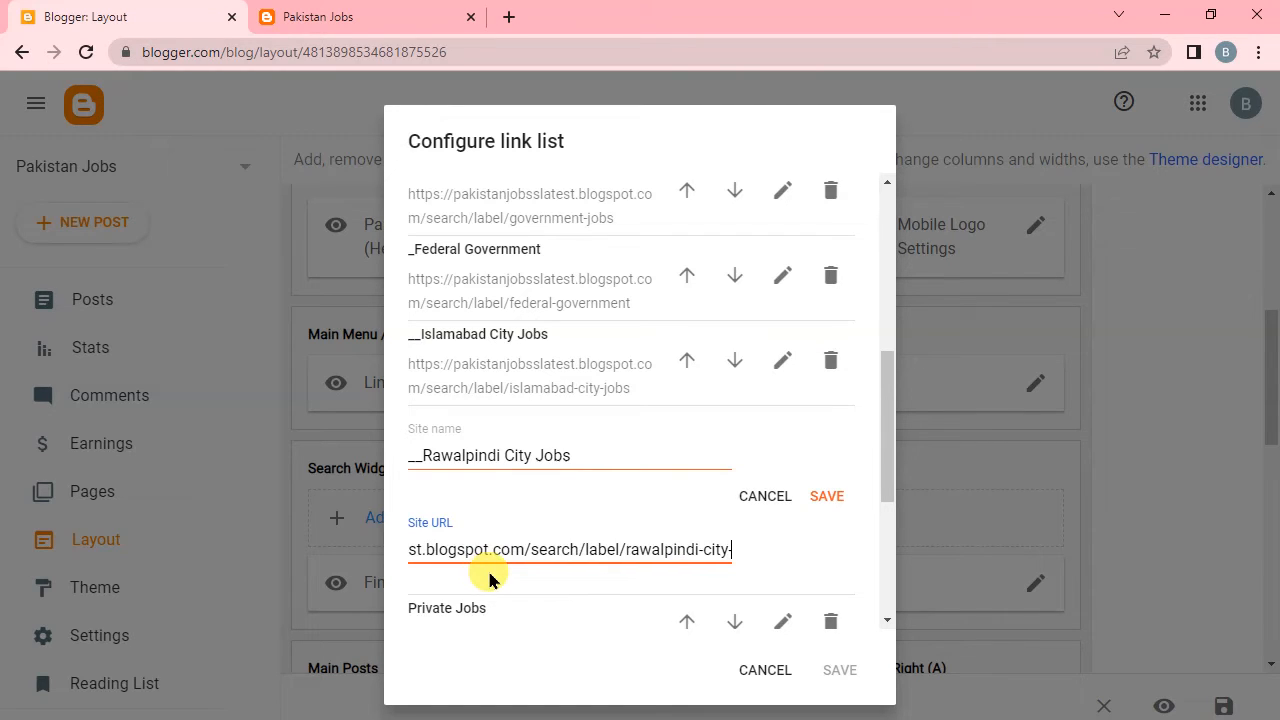
type("jobs")
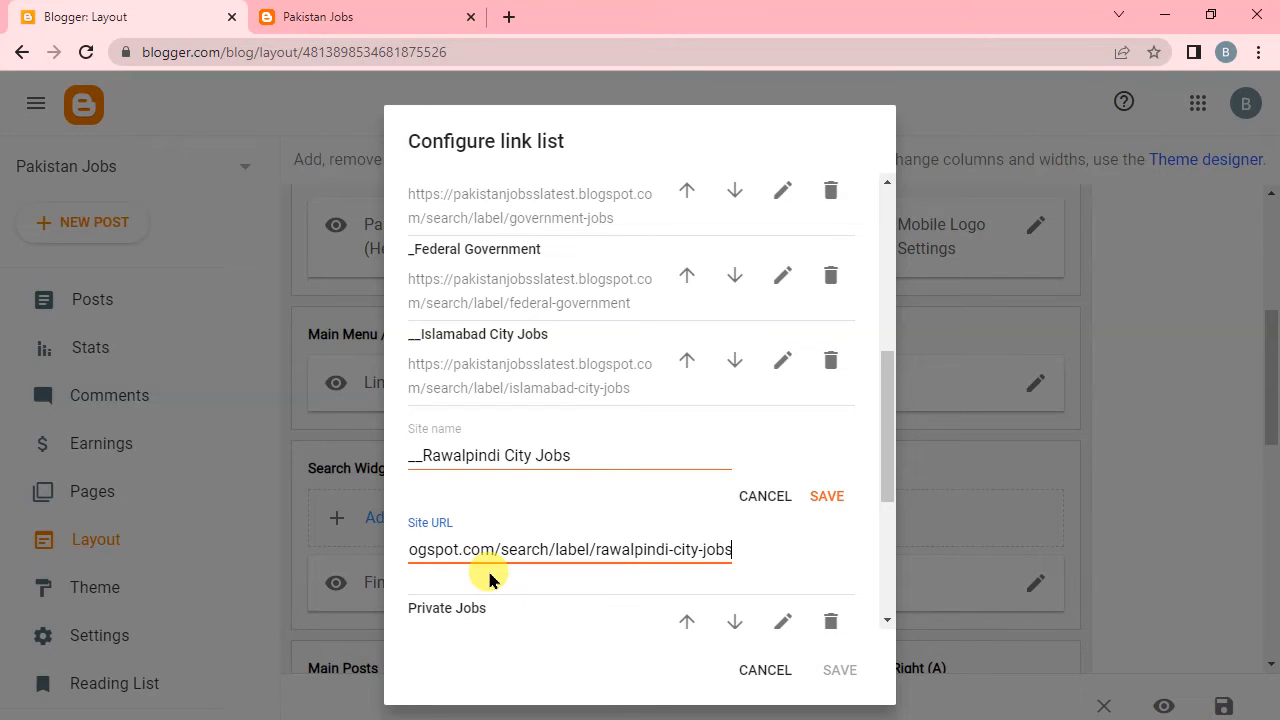
left_click(827, 496)
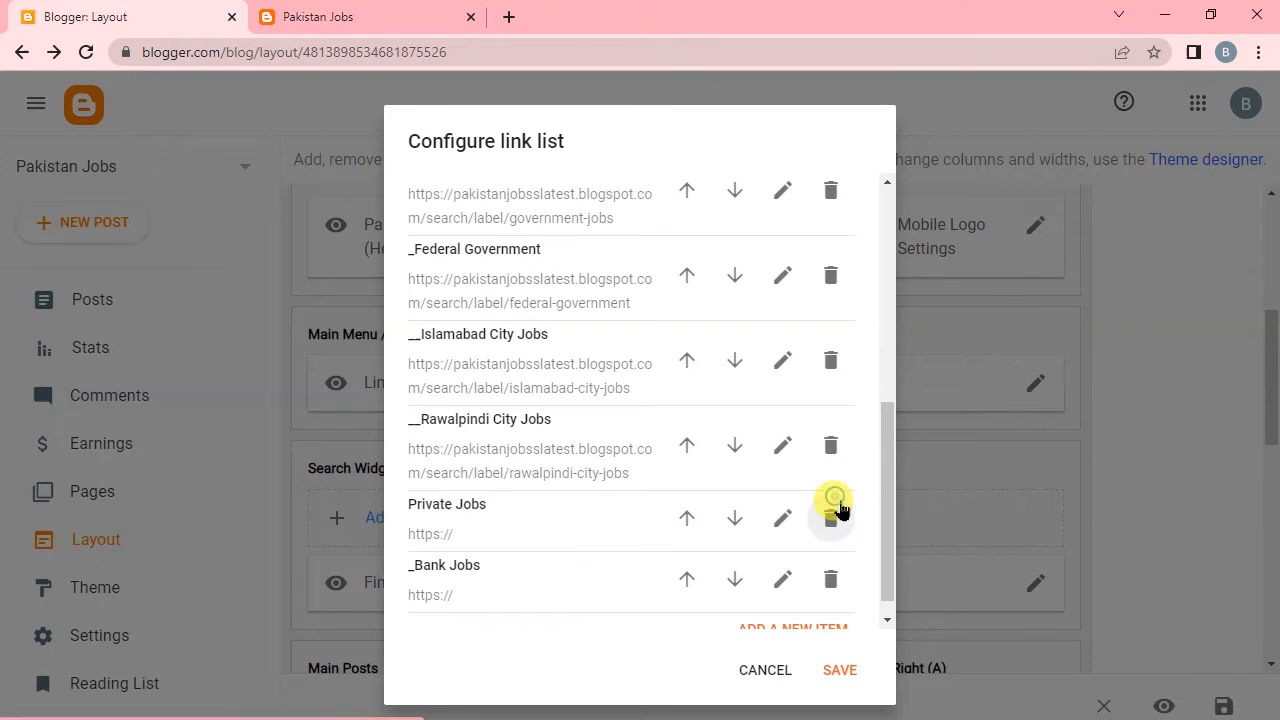
Set the Private Jobs link's site URL to the copied address with private-jobs replacing government-jobs after search/label/, and save the link.
left_click(782, 520)
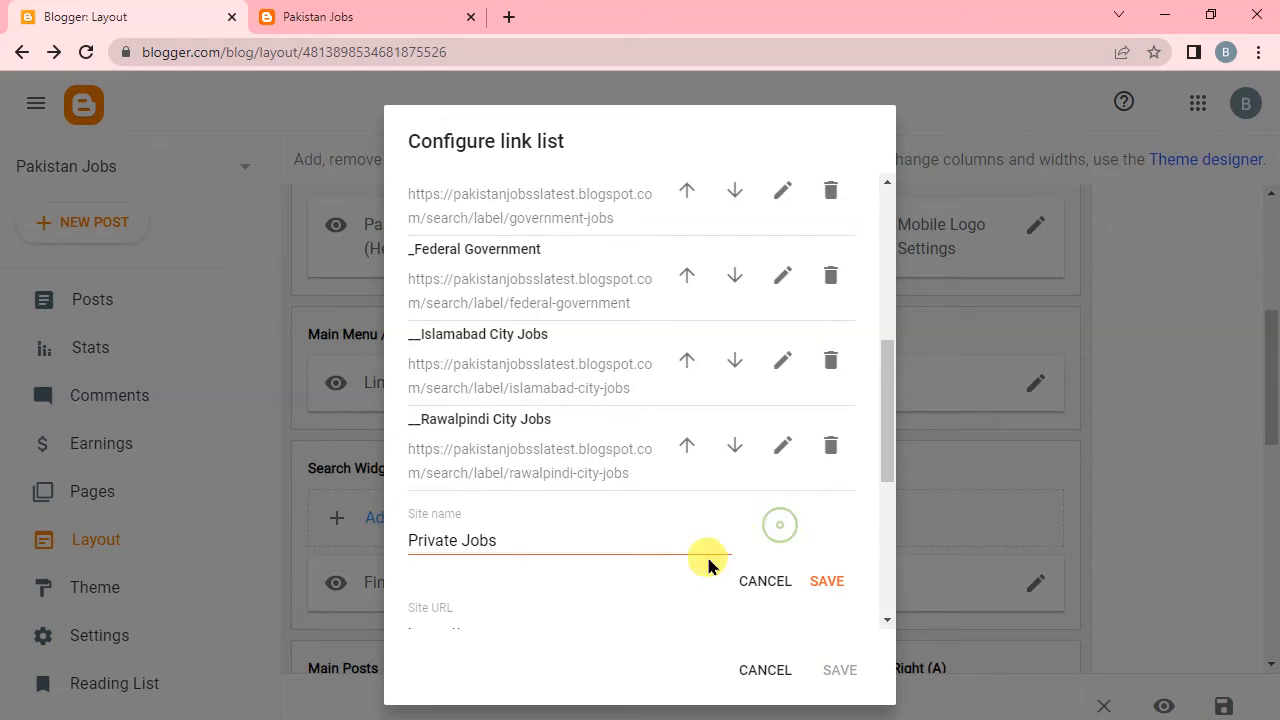
scroll(600, 580, "down", 1)
left_click(514, 538)
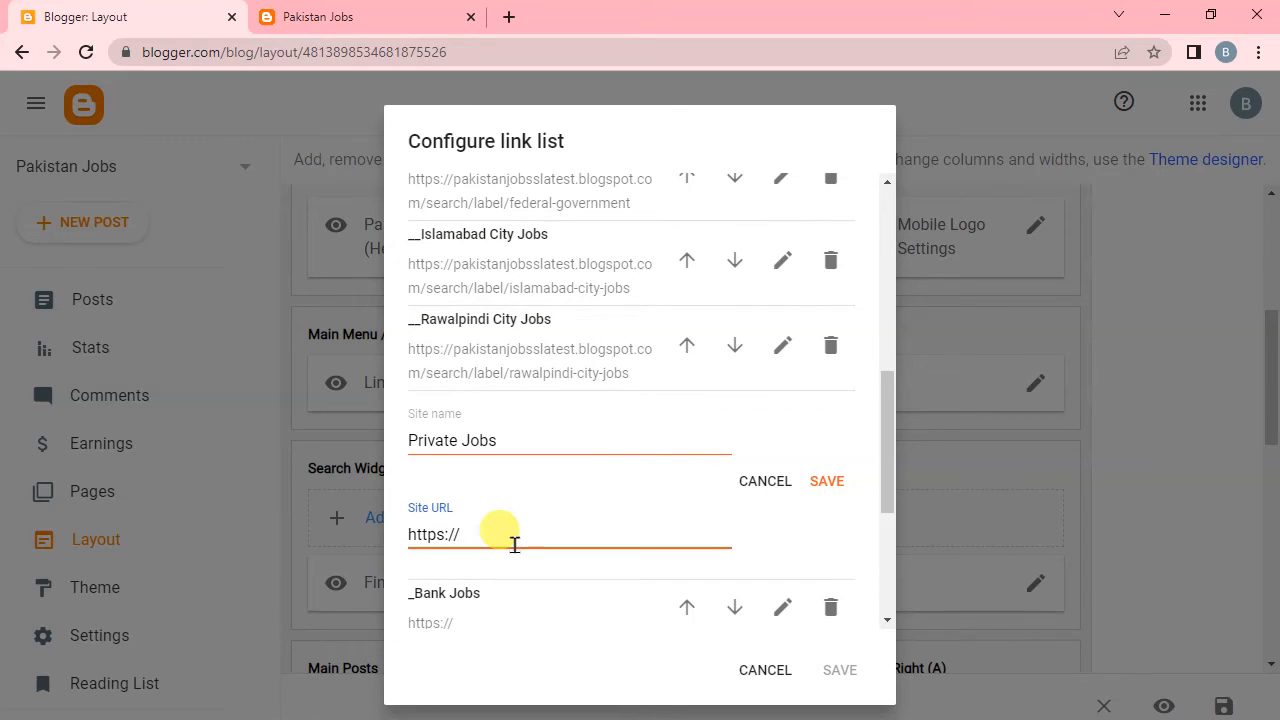
key("ctrl+v")
key("Left")
key("Left")
key("Left")
key("Left")
key("Left")
key("Left")
key("Left")
key("Left")
key("Left")
key("Left")
key("Left")
key("Left")
key("Left")
key("Left")
key("Left")
key("Left")
key("Left")
key("Left")
key("Left")
key("Left")
key("BackSpace")
key("BackSpace")
type("pr")
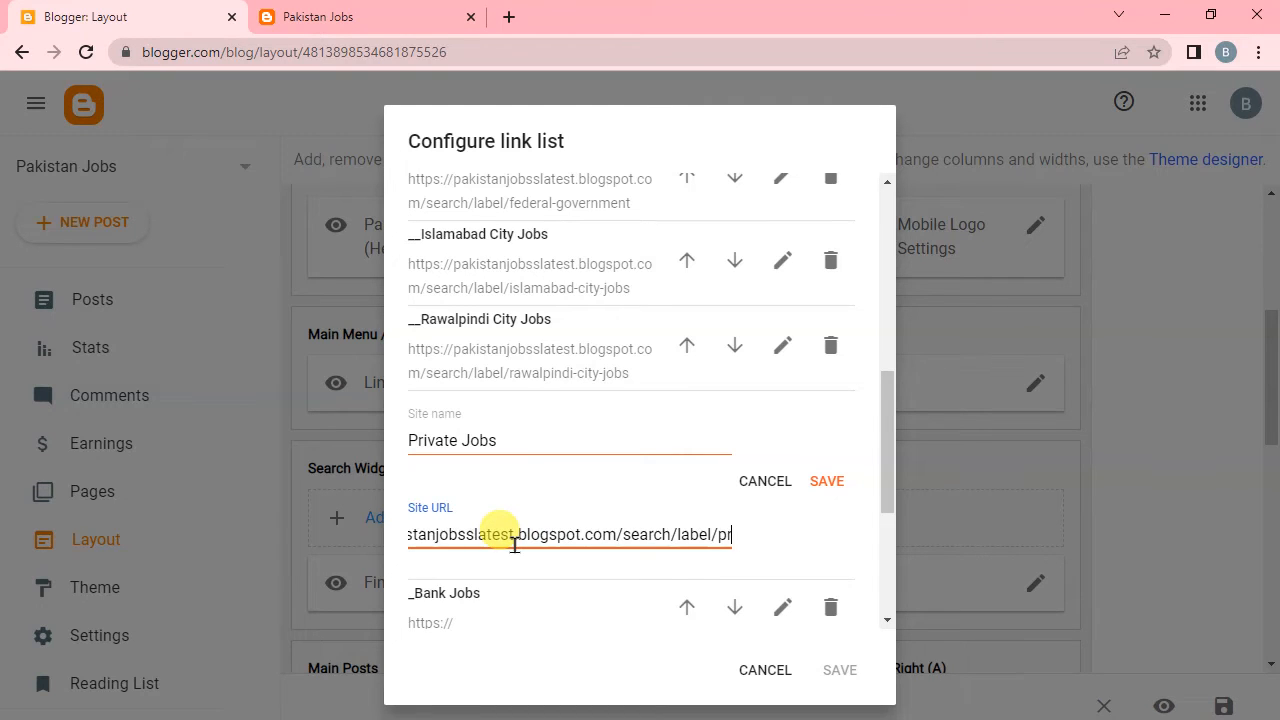
type("ivate")
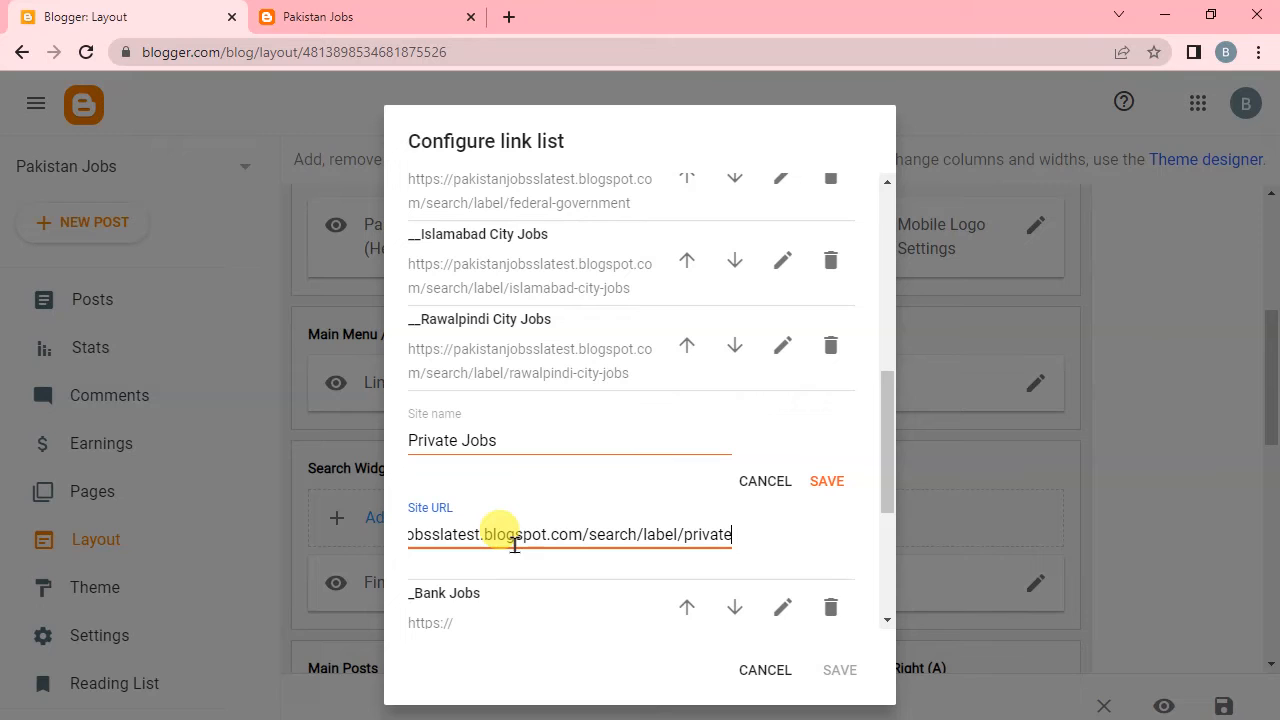
type("-jobs")
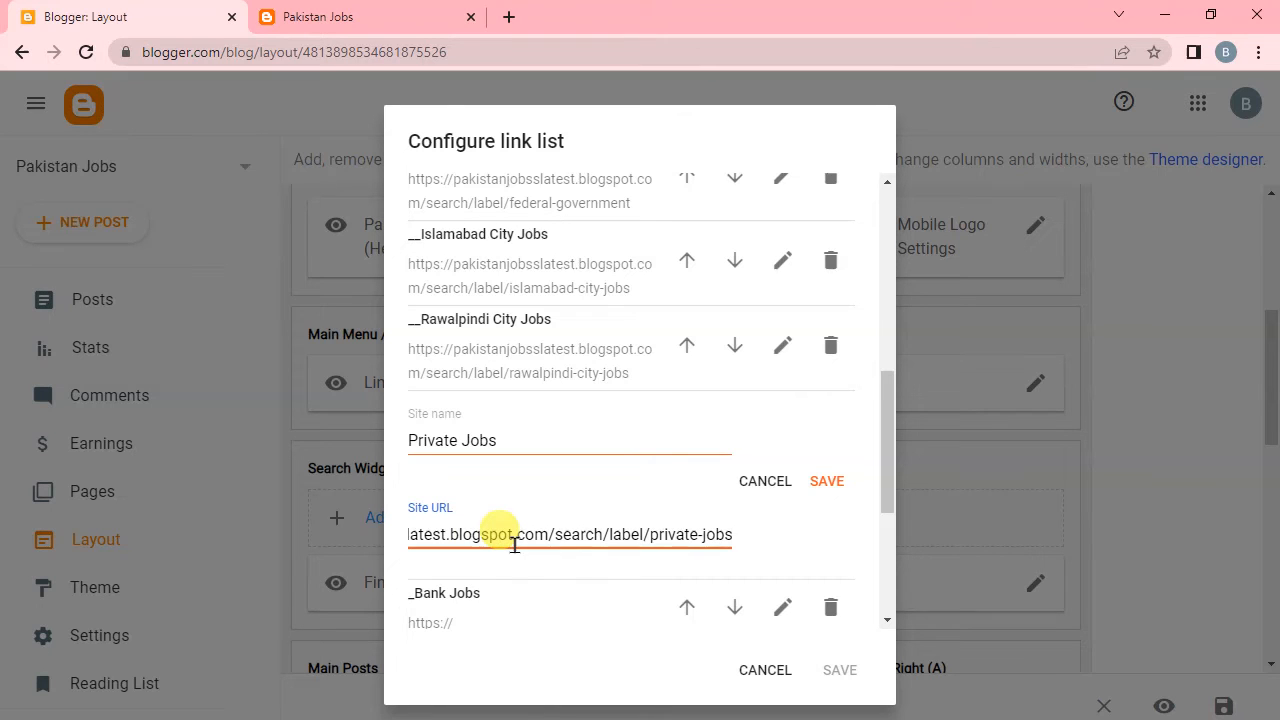
left_click(826, 483)
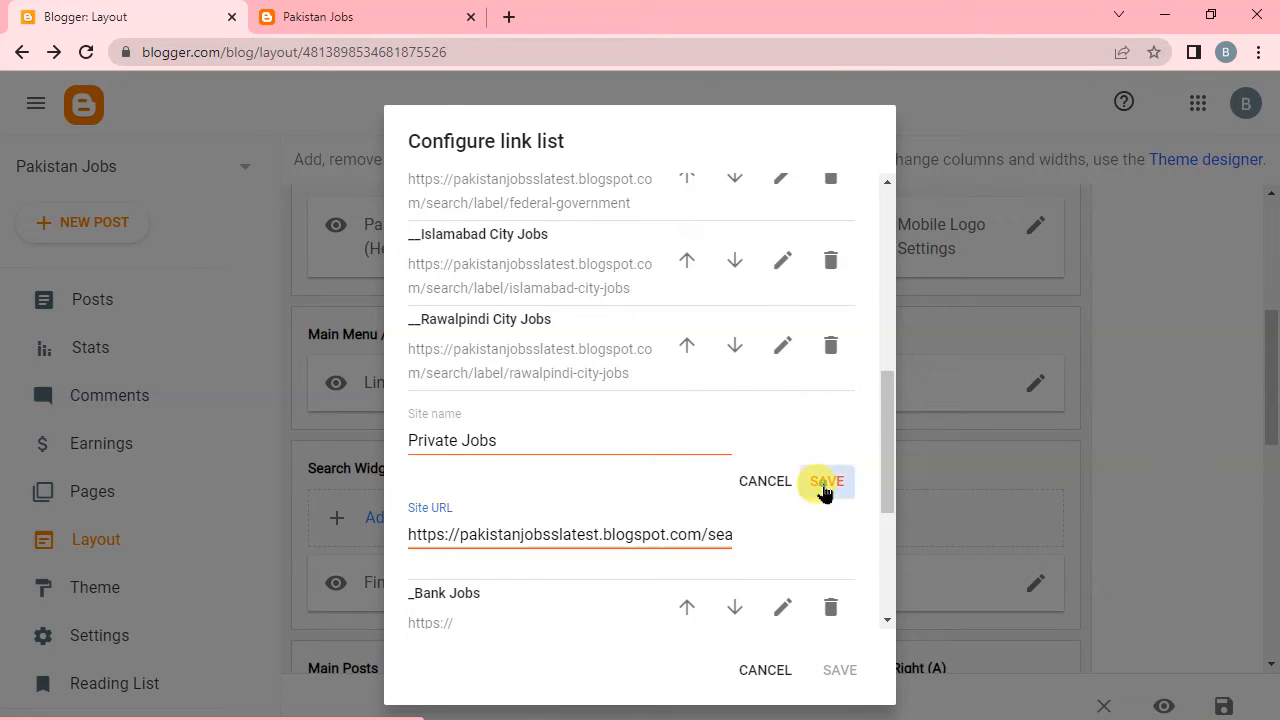
Set the _Bank Jobs link's site URL to the copied address ending in bank-jobs instead of government-jobs, and save the link.
left_click(783, 557)
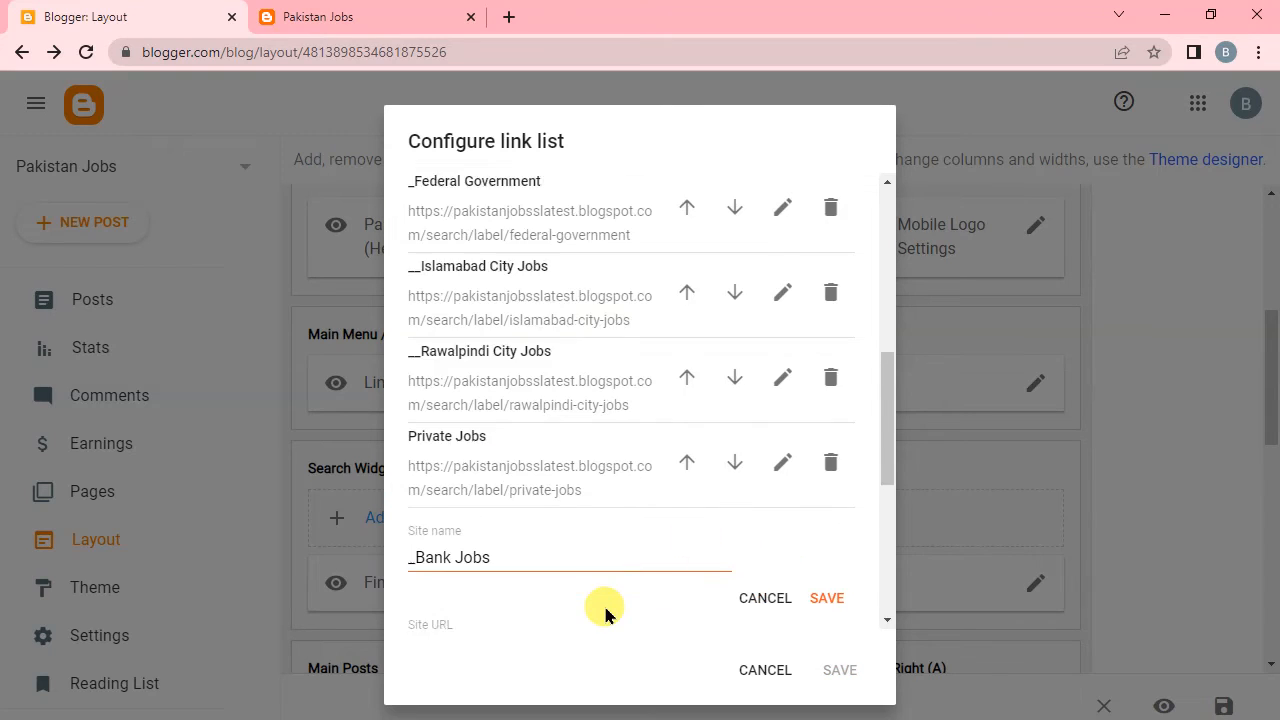
scroll(514, 509, "down", 2)
left_click(505, 483)
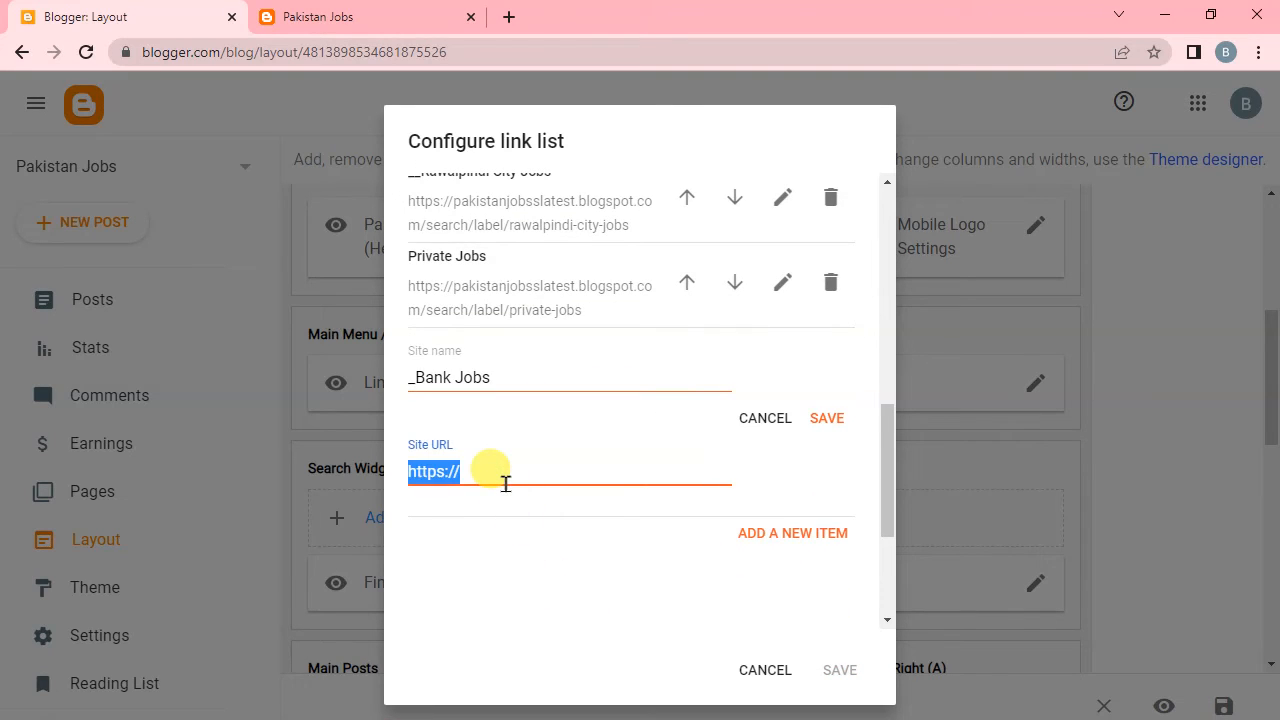
key("ctrl+v")
key("BackSpace")
key("BackSpace")
key("BackSpace")
key("BackSpace")
key("BackSpace")
key("BackSpace")
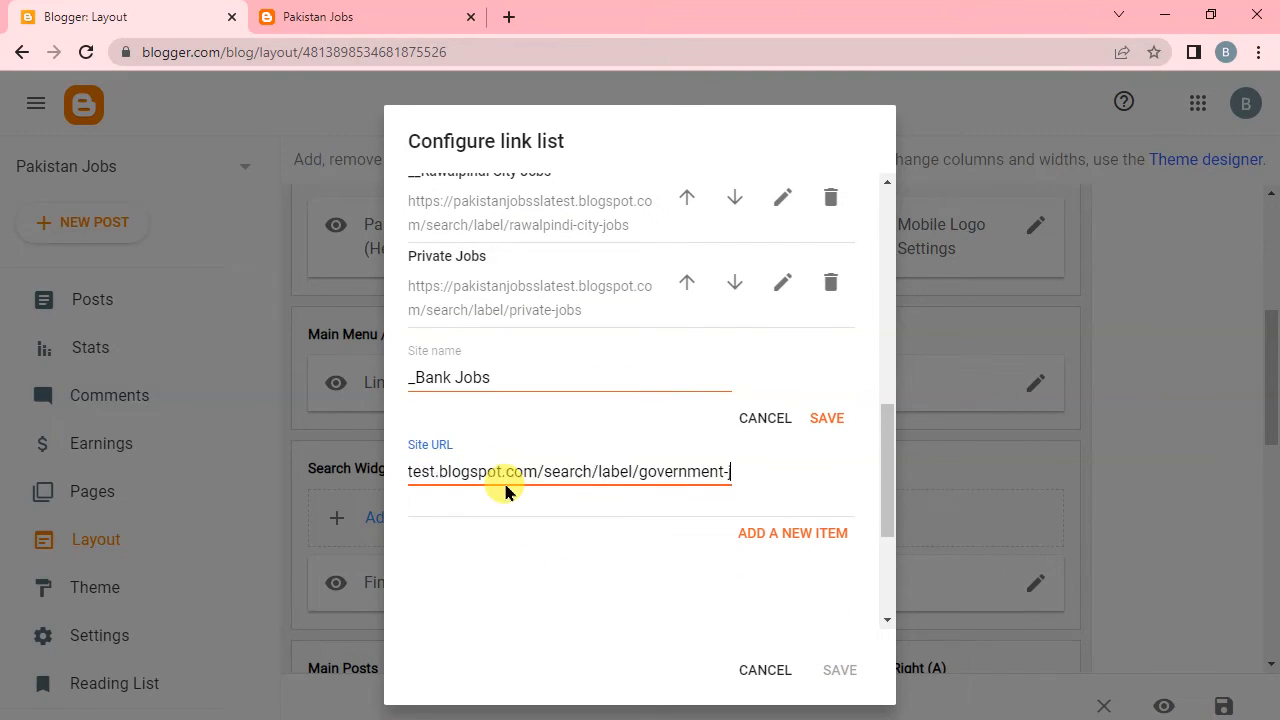
key("BackSpace")
key("BackSpace")
key("BackSpace")
key("BackSpace")
key("BackSpace")
key("BackSpace")
key("BackSpace")
key("BackSpace")
key("BackSpace")
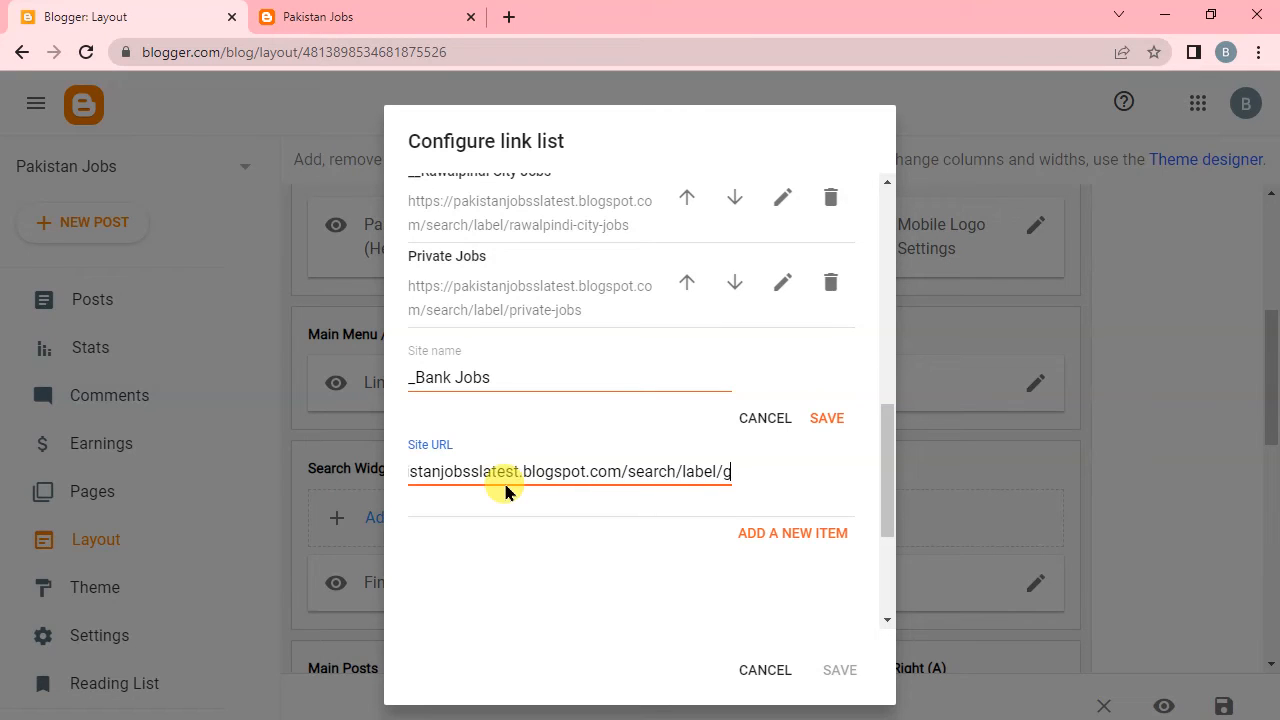
type("bank")
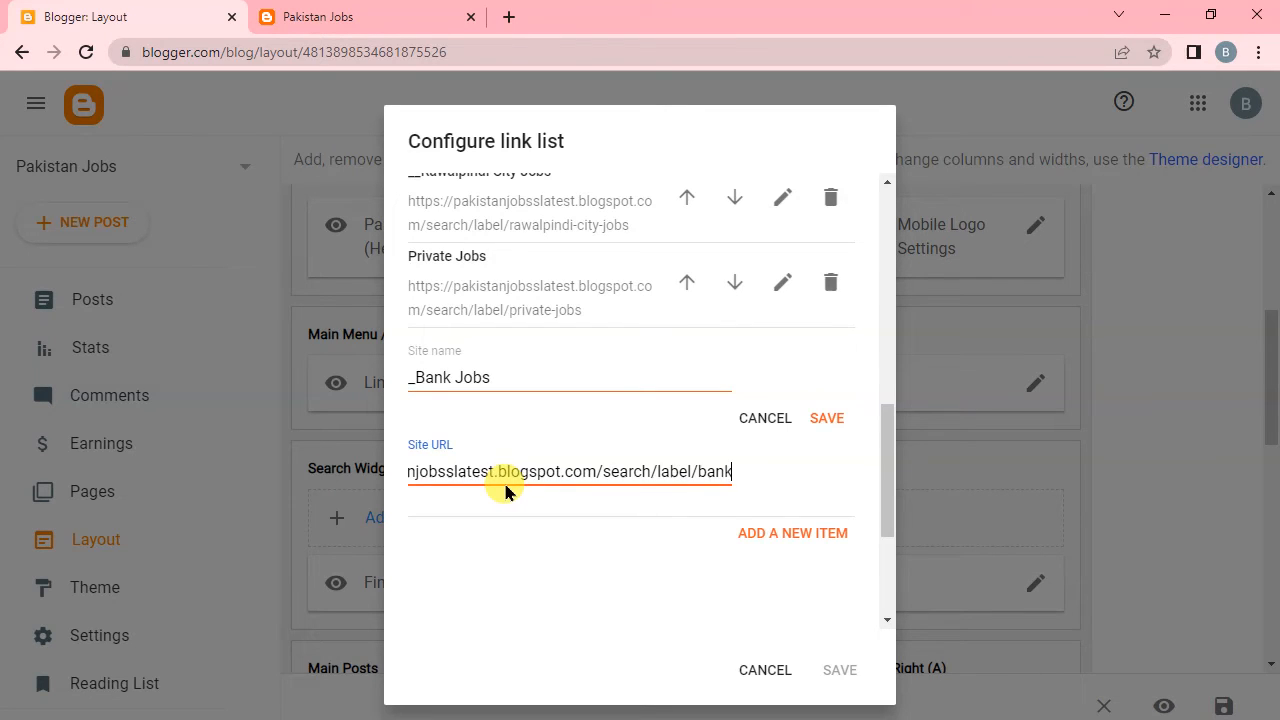
type("-jobs")
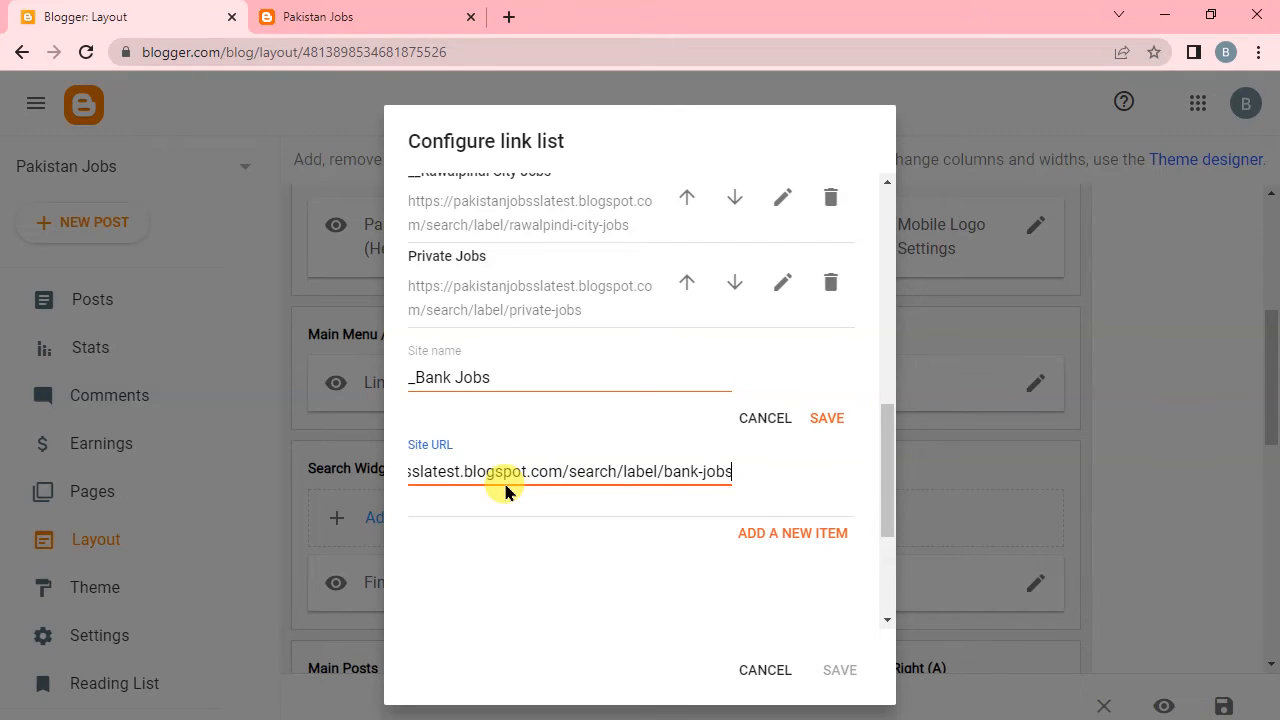
left_click(828, 419)
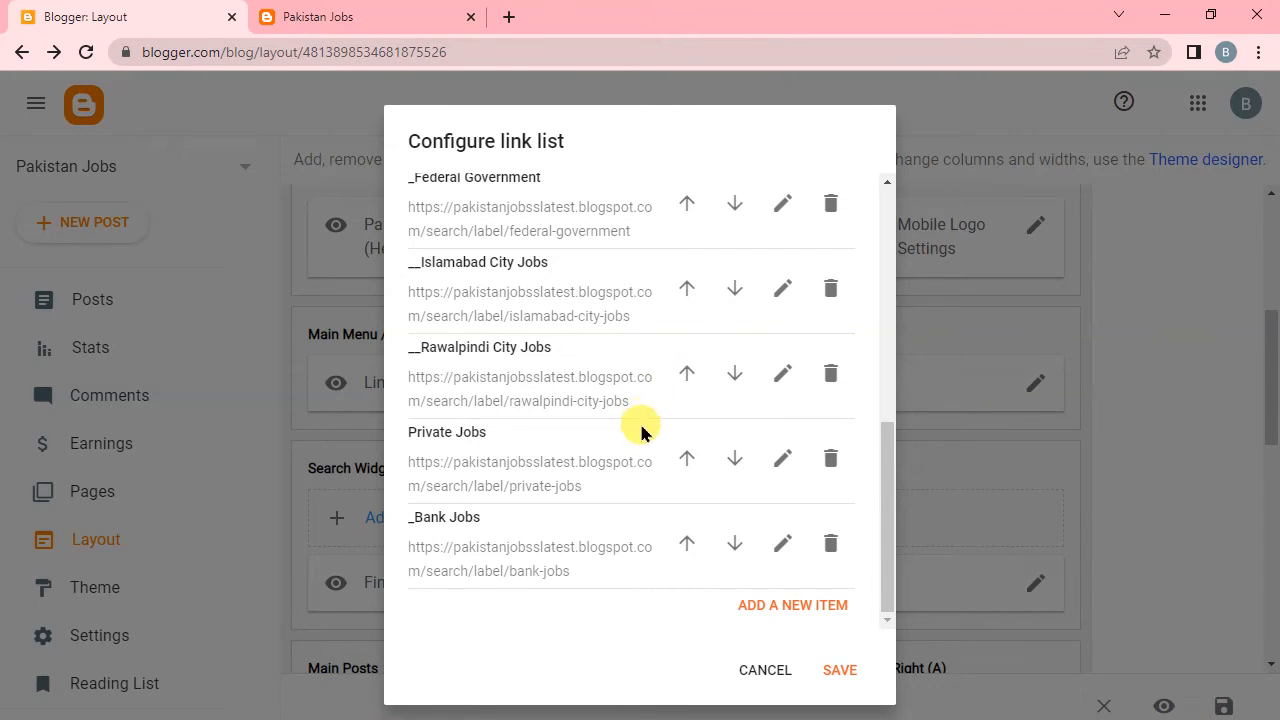
Review the main menu's link list, save it, and save the layout changes.
scroll(640, 430, "up", 4)
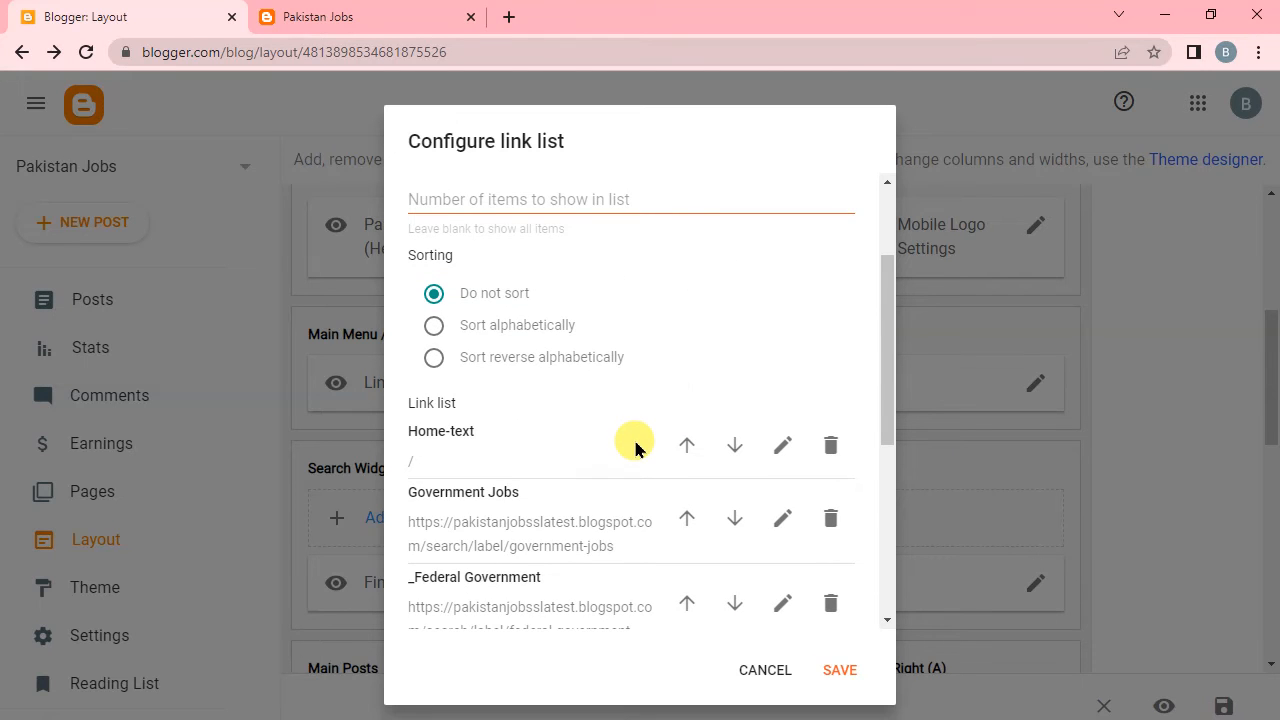
scroll(634, 447, "down", 5)
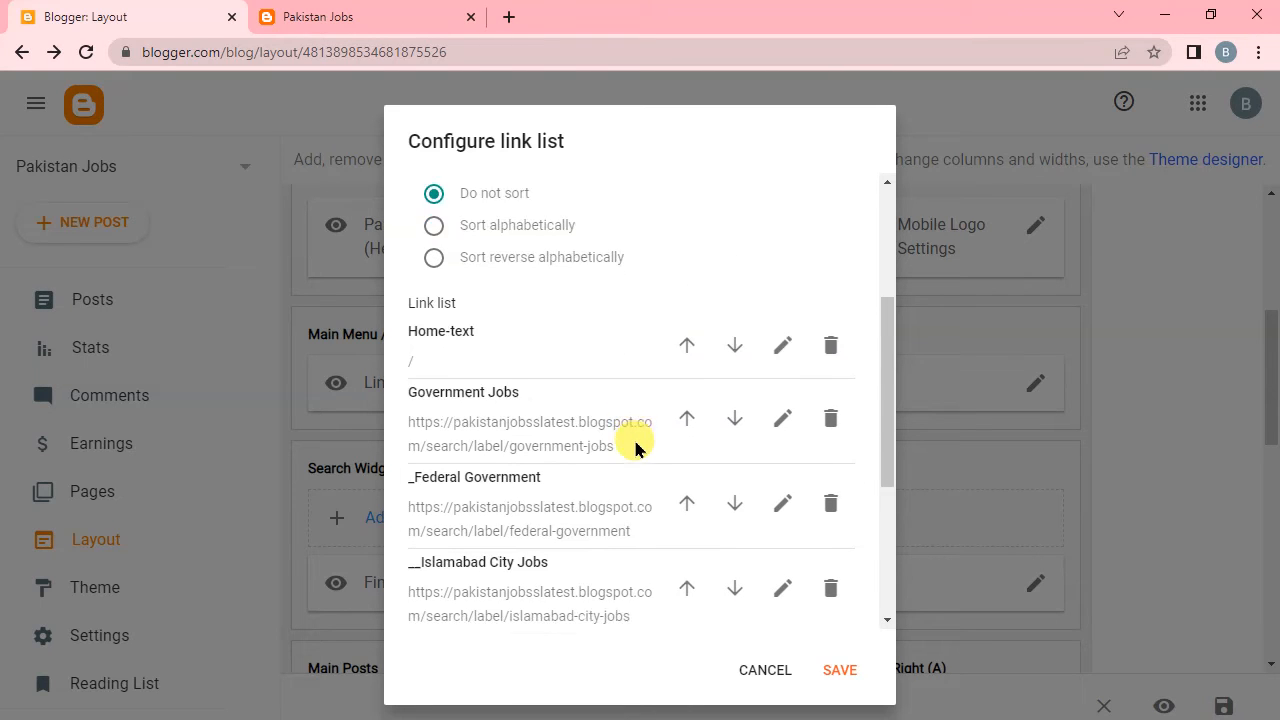
left_click(840, 671)
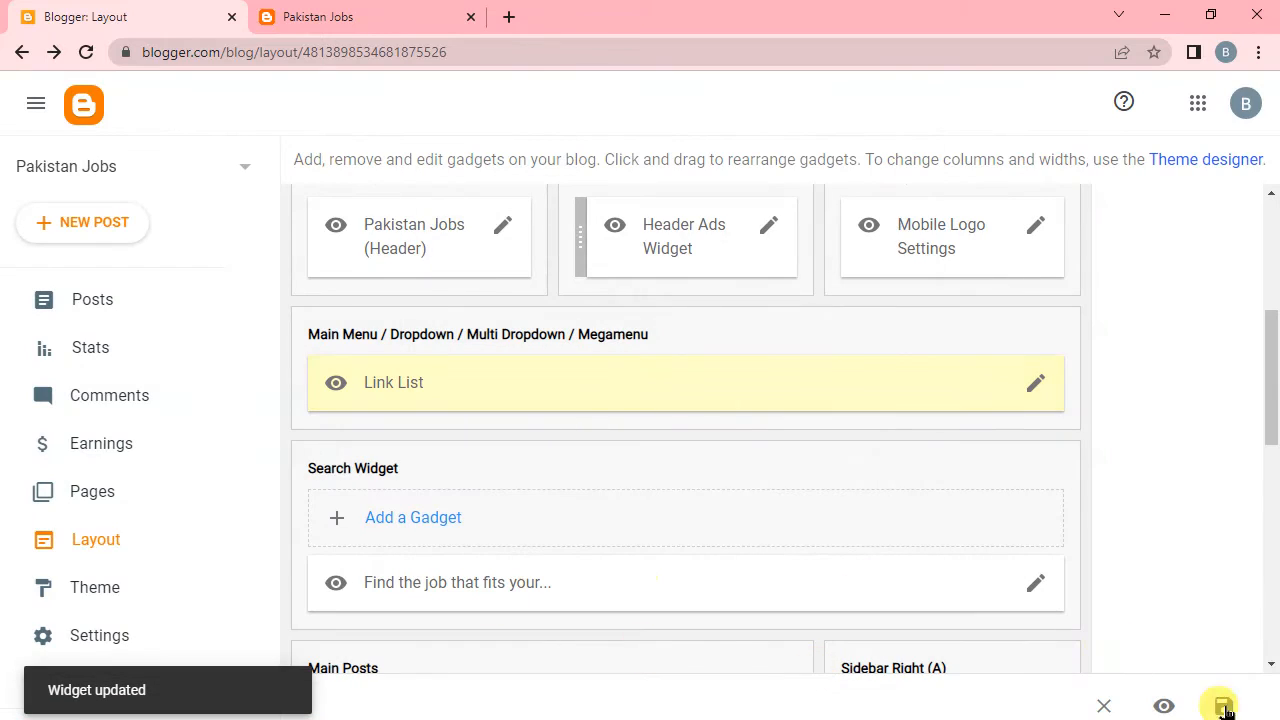
left_click(1222, 708)
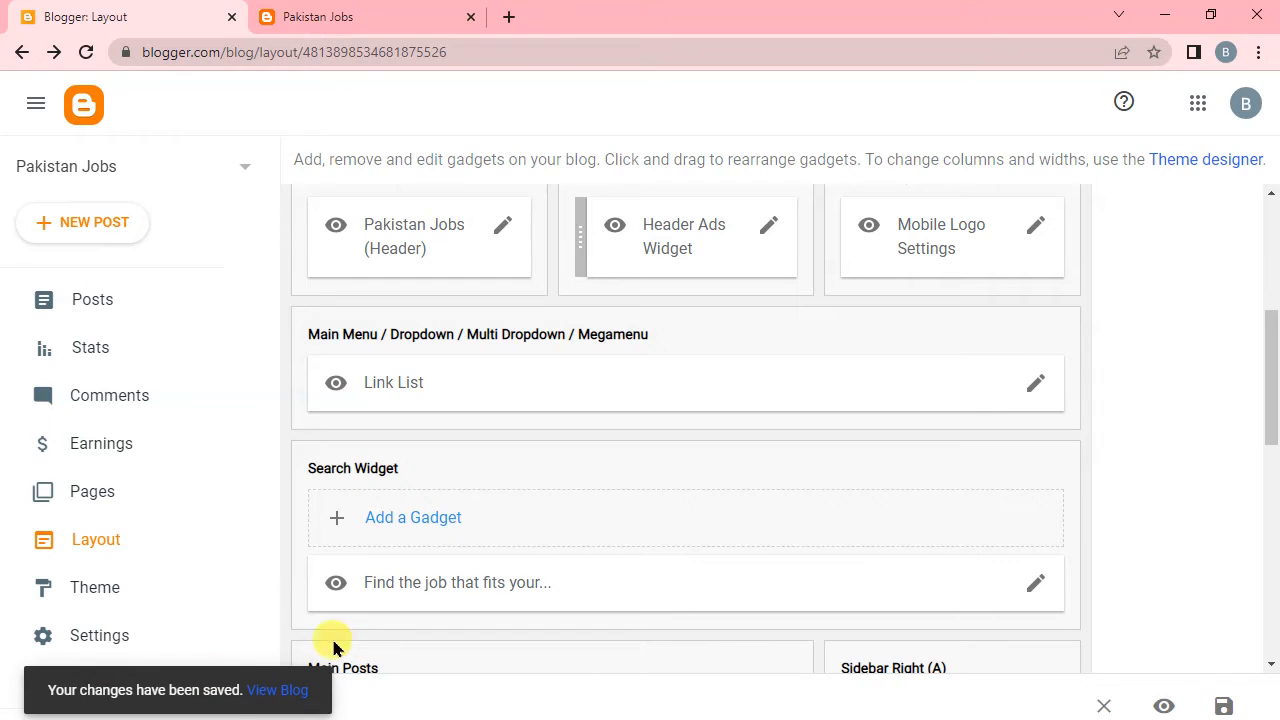
Reload the live blog, follow its Government Jobs menu item, and highlight the label name in the opened page's address.
left_click(405, 20)
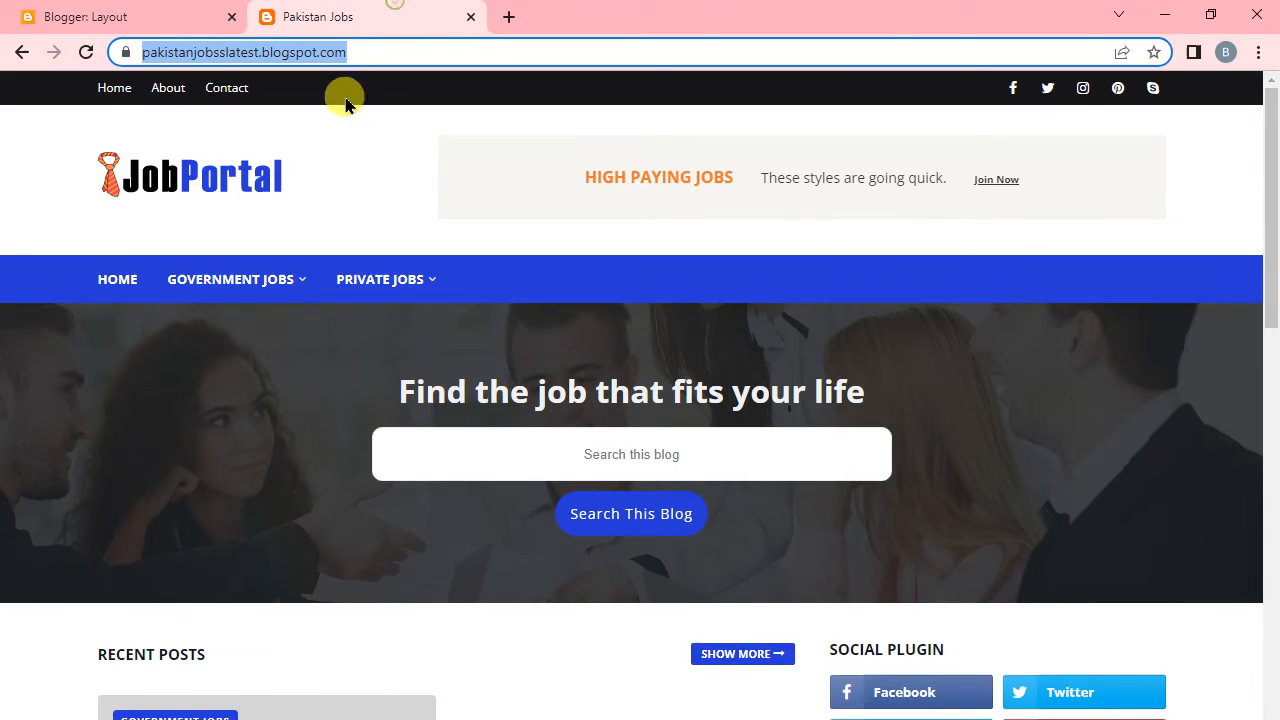
left_click(84, 54)
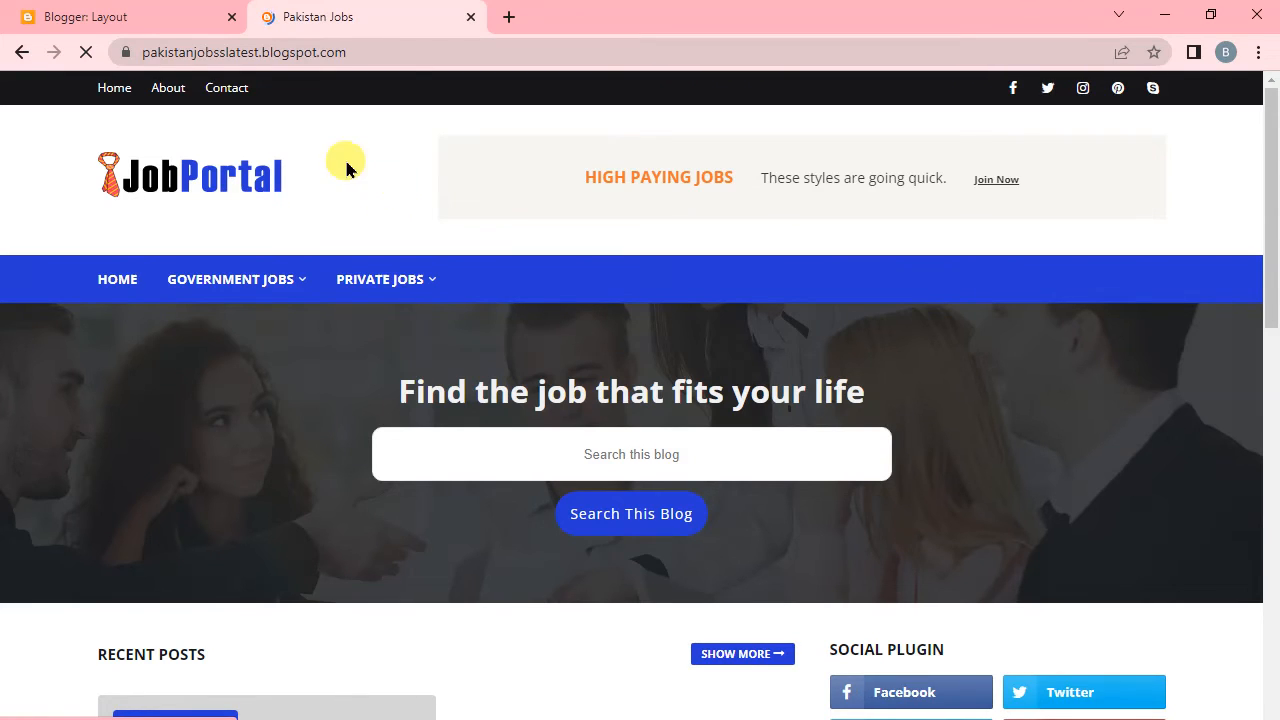
left_click(127, 12)
left_click(354, 12)
mouse_move(303, 305)
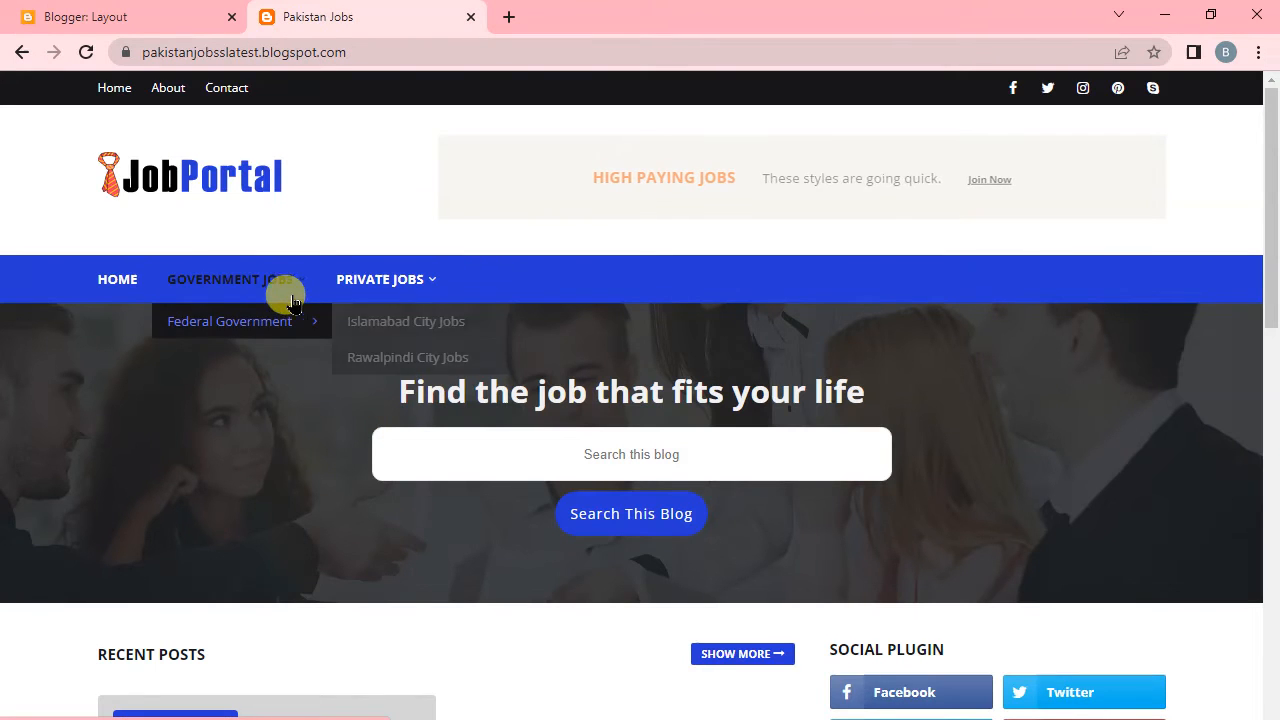
scroll(286, 423, "down", 3)
scroll(286, 420, "up", 3)
mouse_move(191, 289)
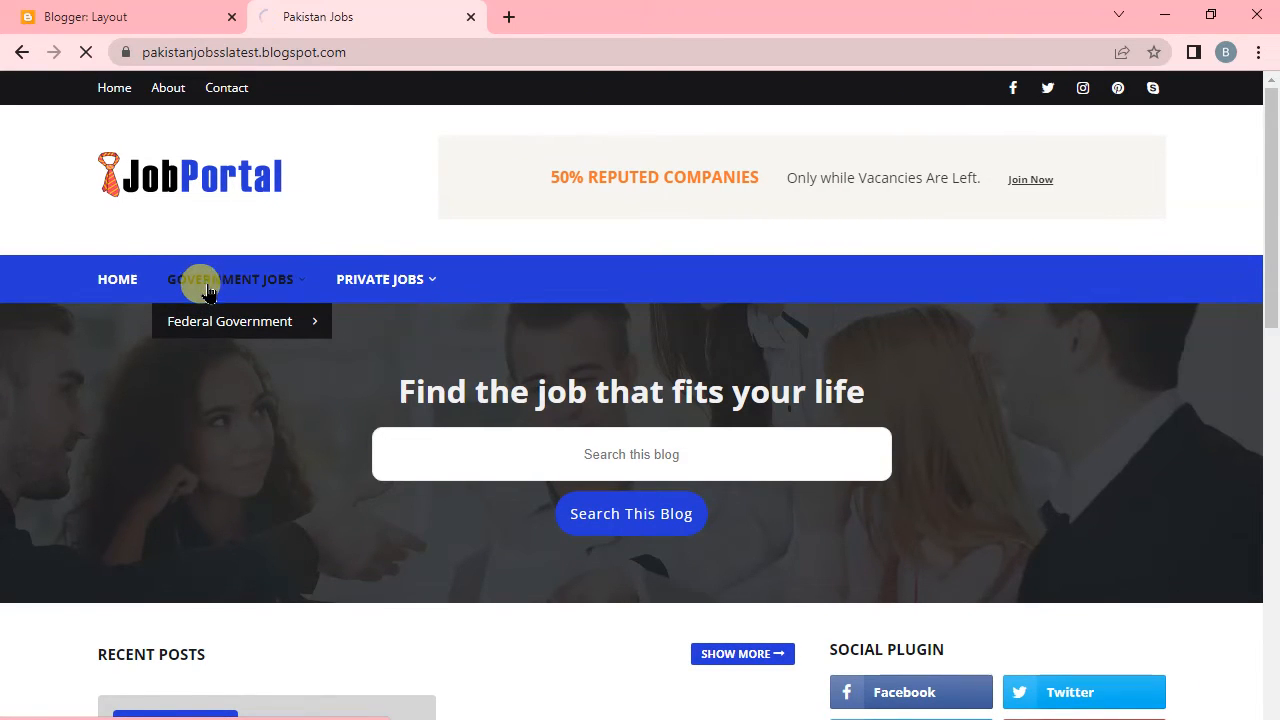
left_click(207, 287)
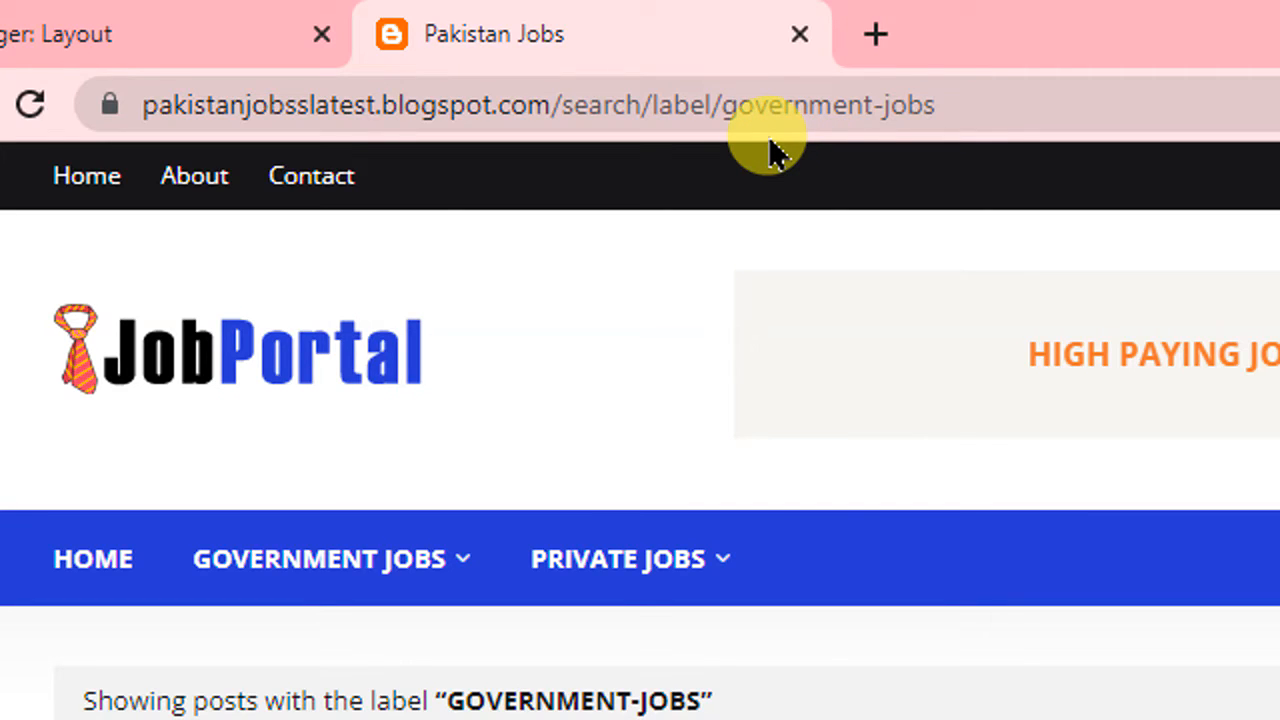
left_click(733, 106)
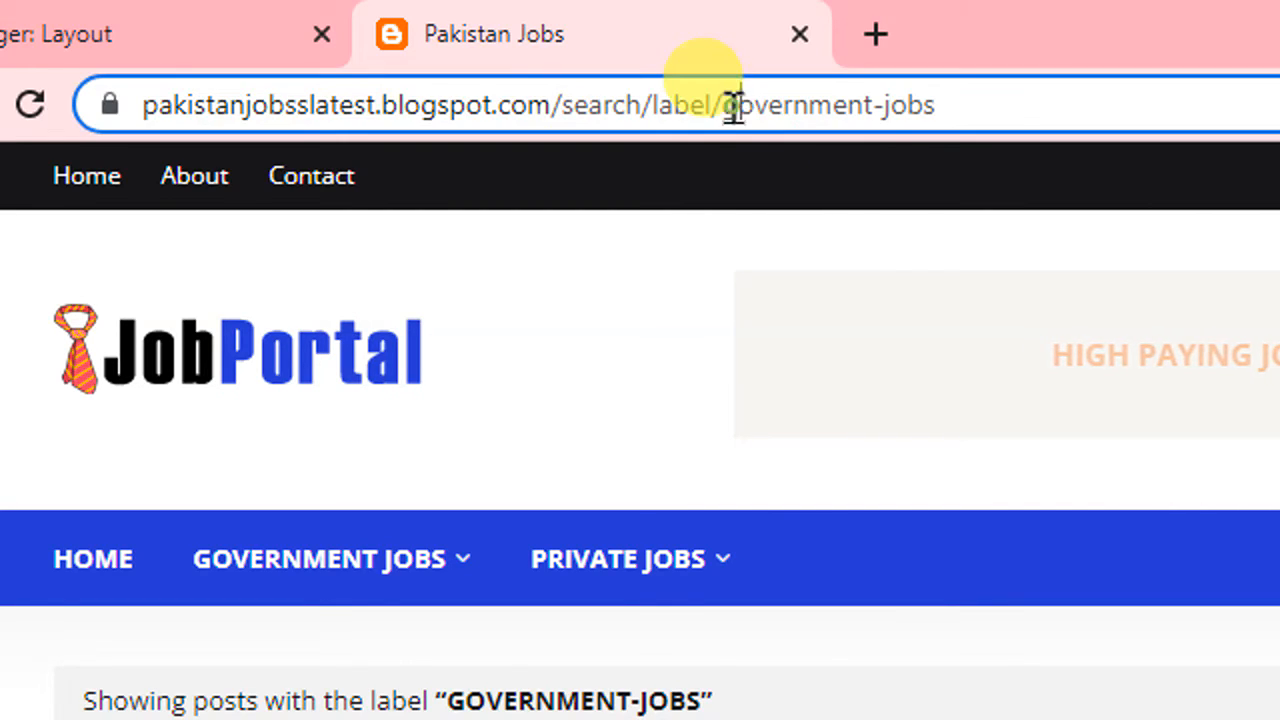
left_click_drag(808, 104, 1024, 104)
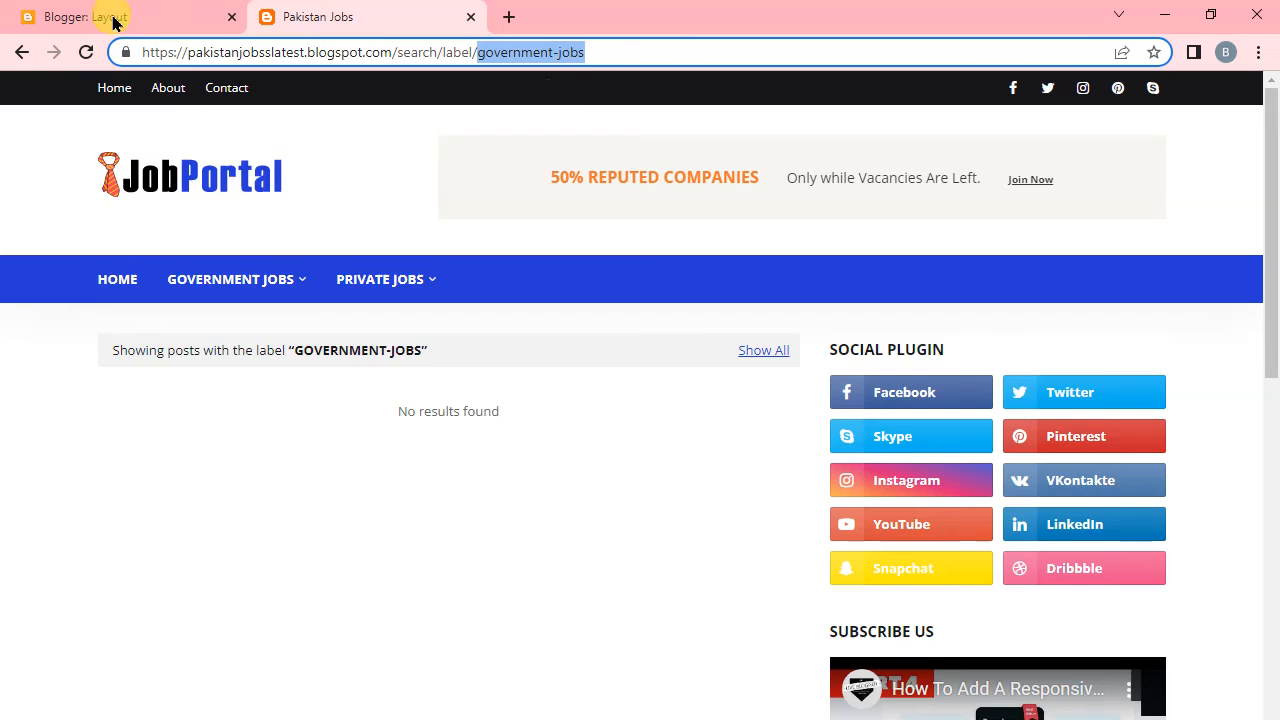
Return to Blogger, open the ECP Election Commission post for editing, replace its label with government-jobs, and update the post.
left_click(110, 17)
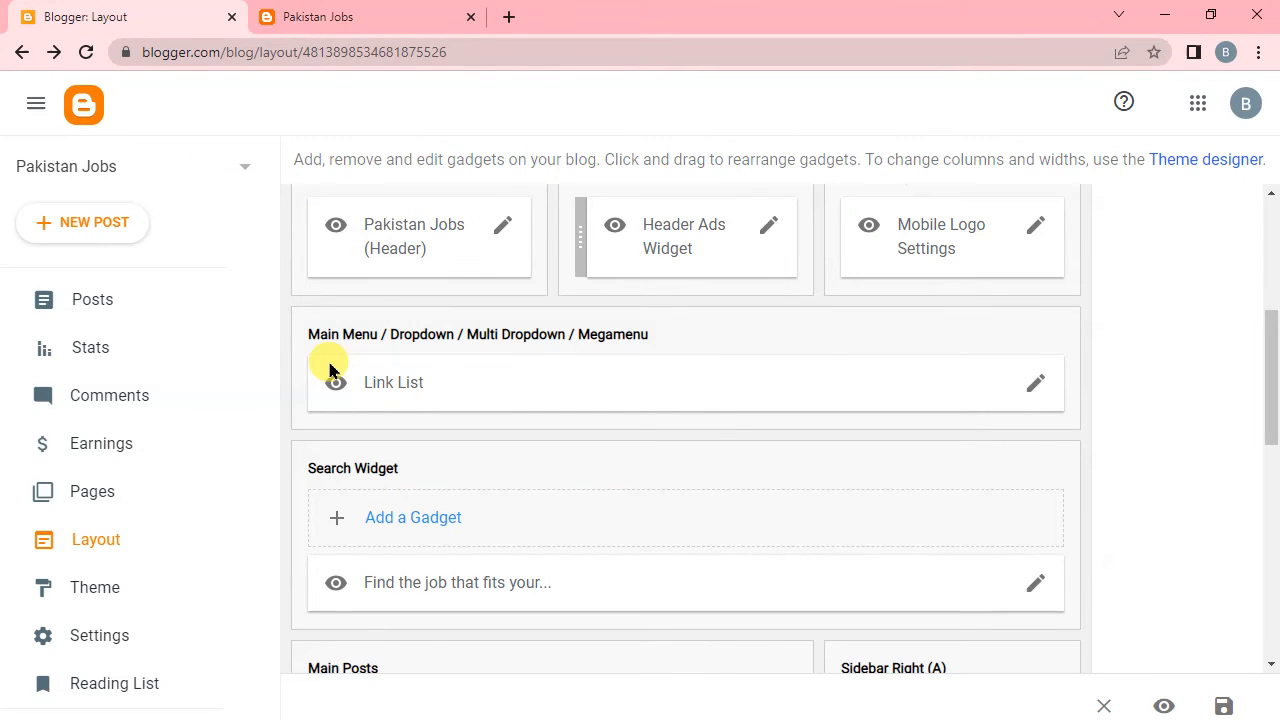
scroll(549, 389, "up", 3)
left_click(95, 313)
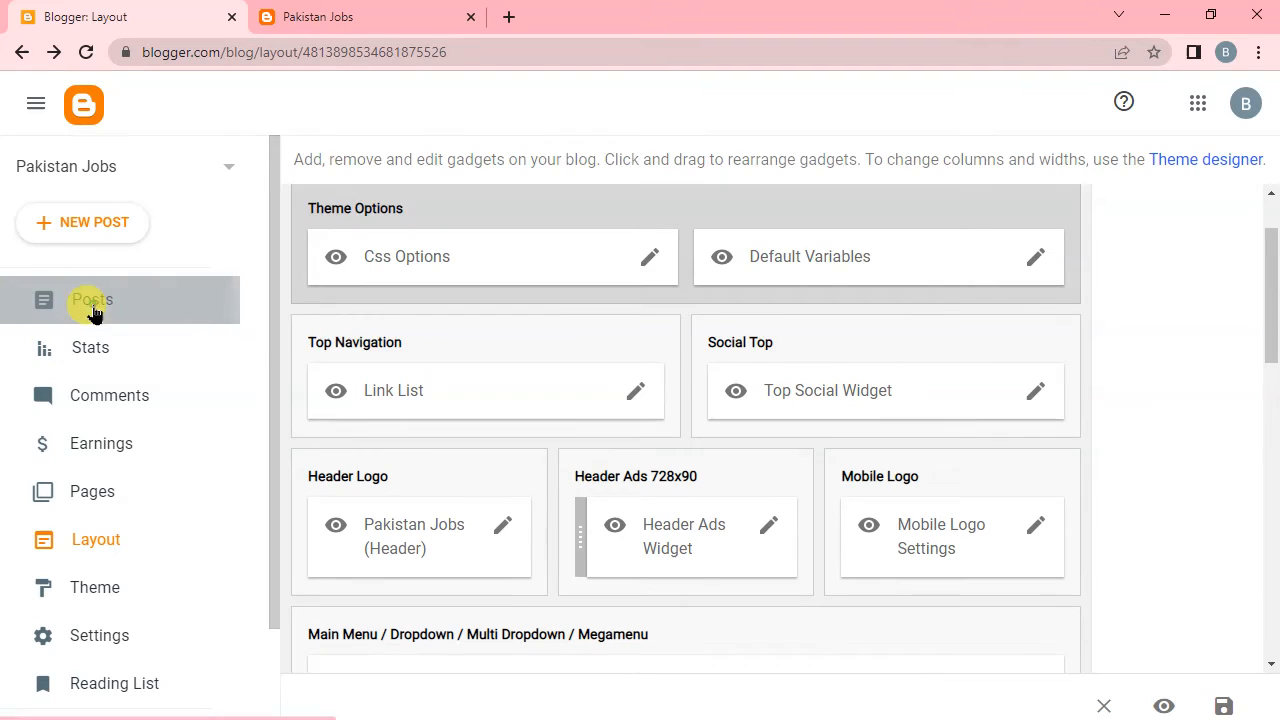
left_click(808, 285)
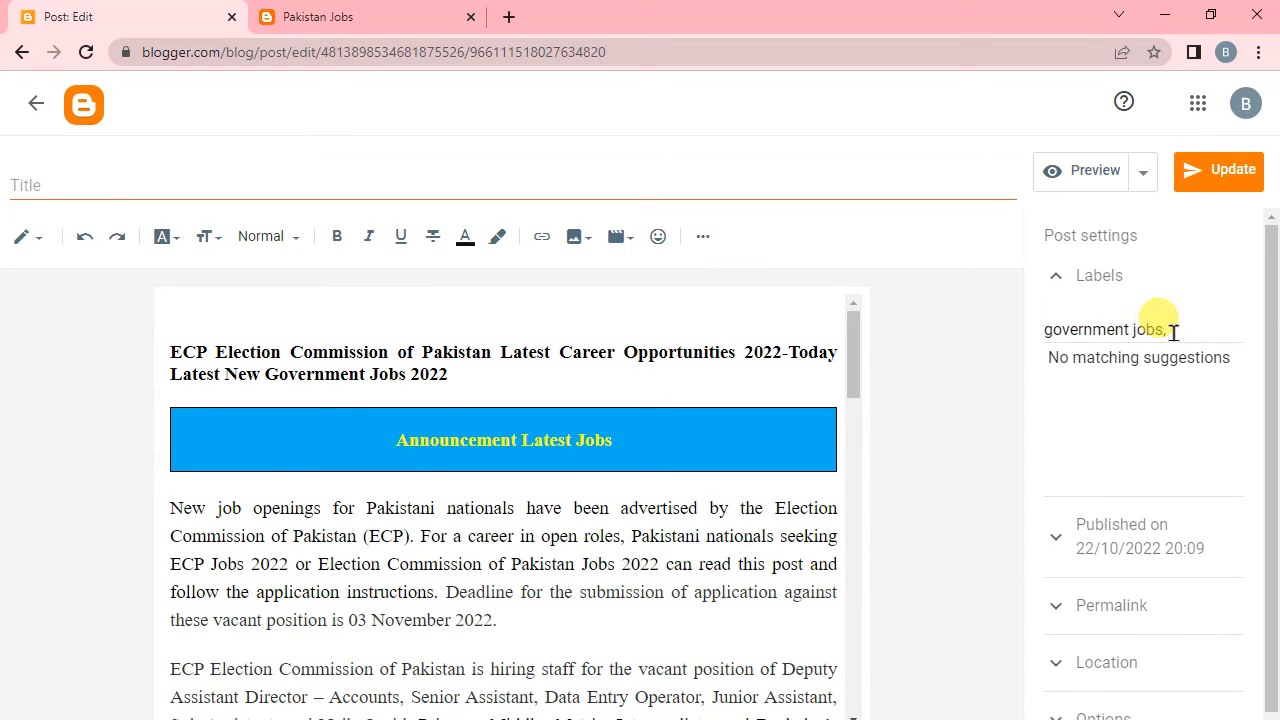
left_click_drag(1173, 332, 1043, 340)
key("BackSpace")
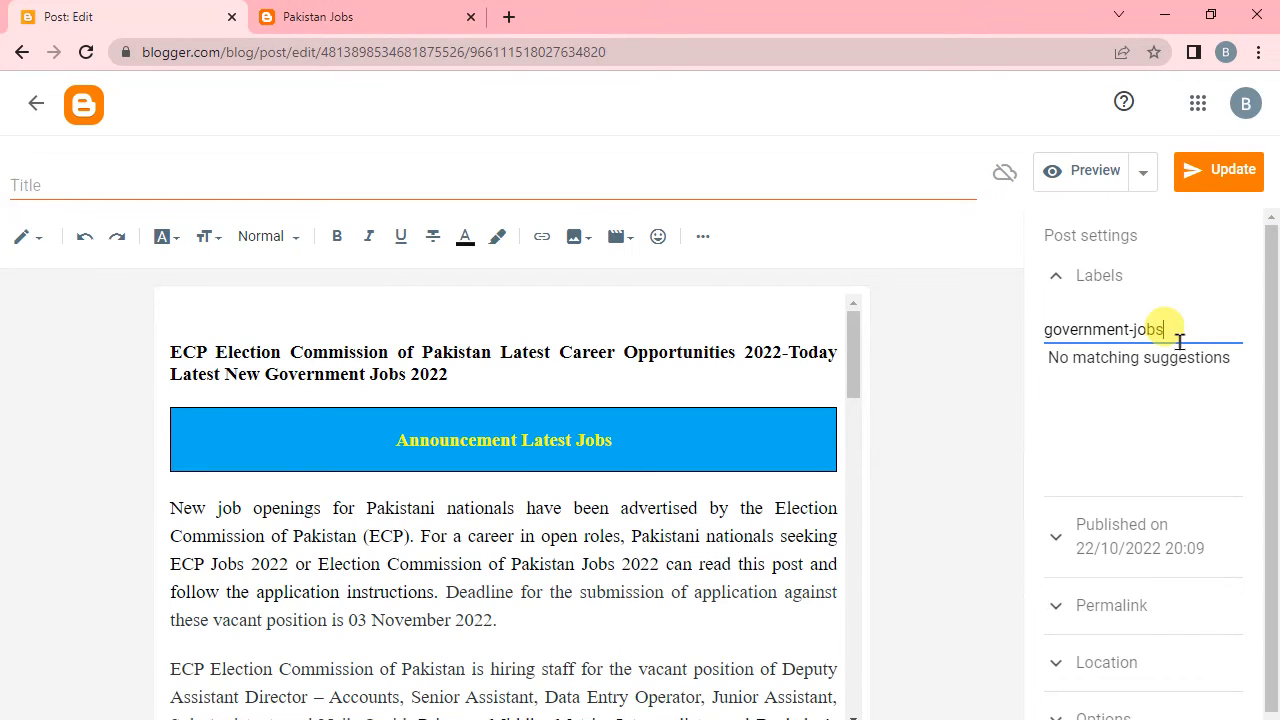
left_click(1210, 190)
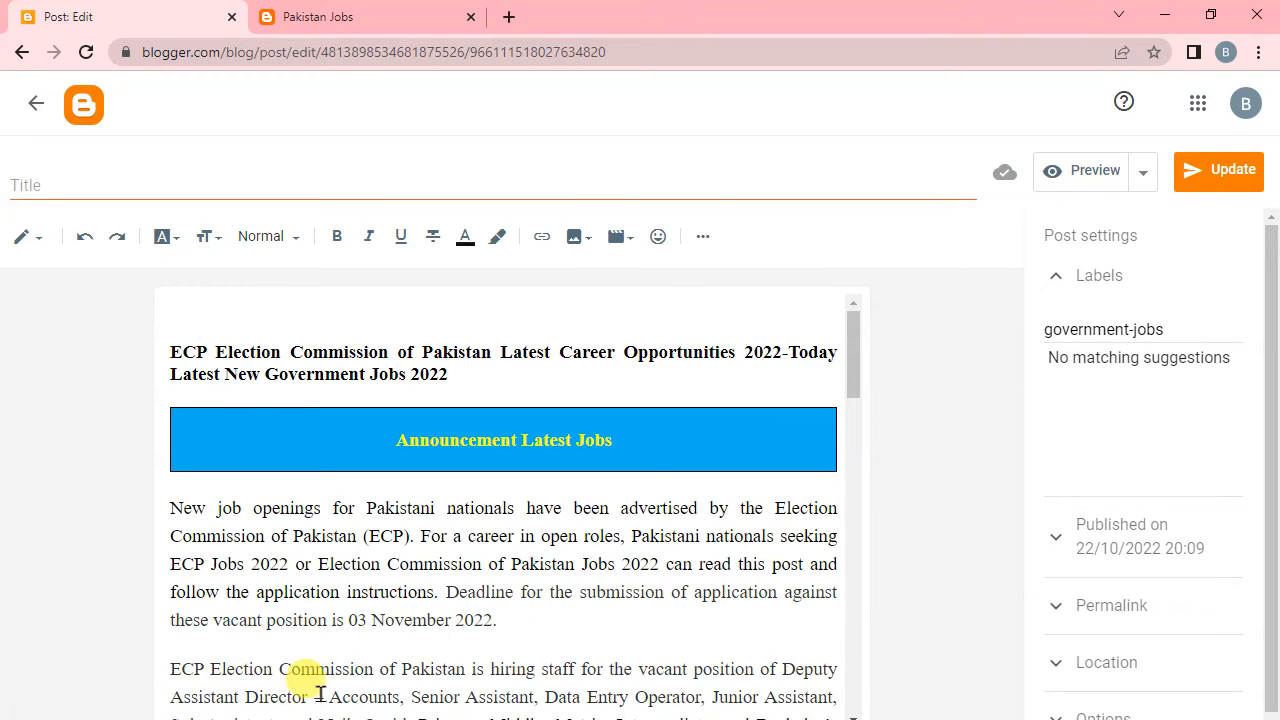
Reload the live label page, check the post's label on the blog's home page, and open Government Jobs from the menu.
left_click(326, 15)
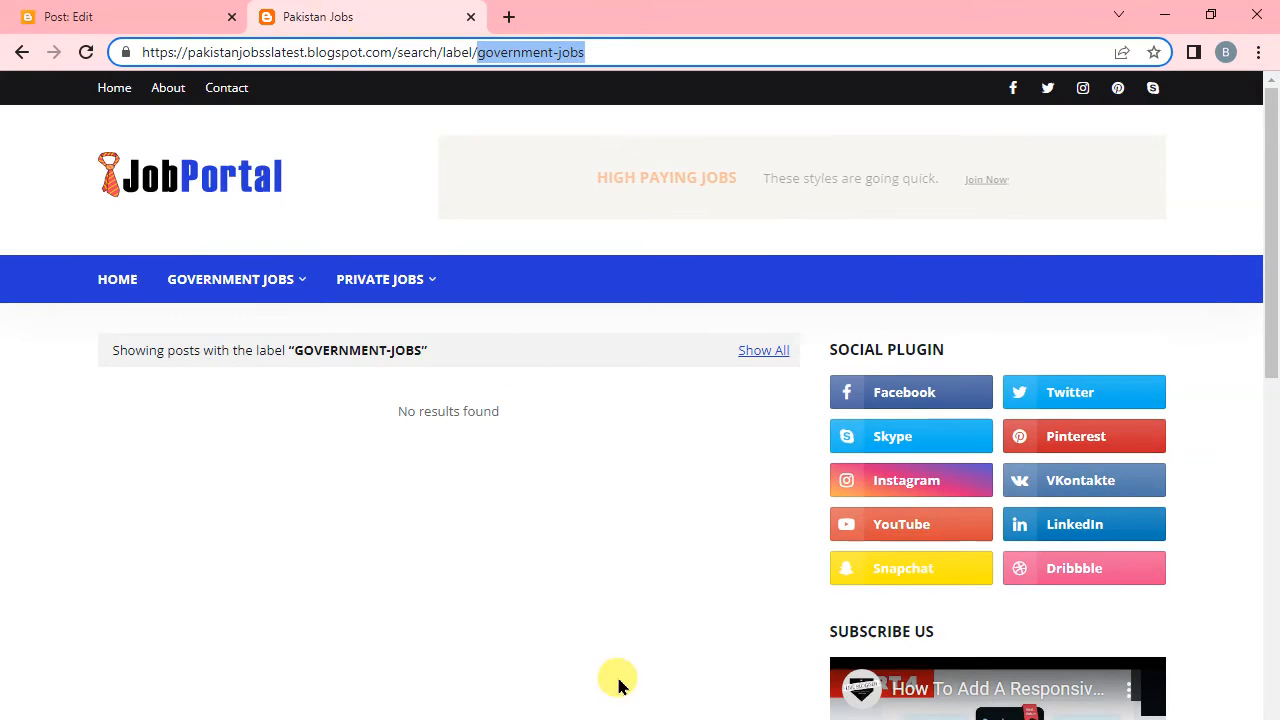
left_click(86, 54)
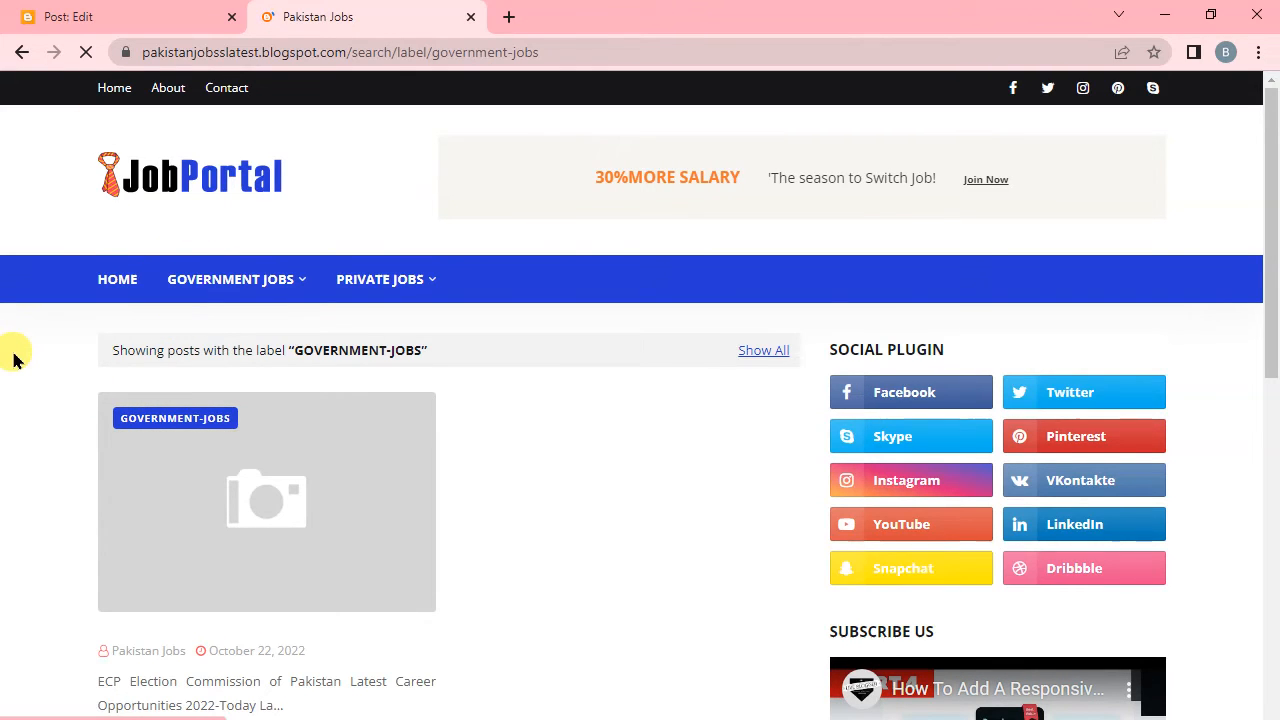
scroll(171, 386, "down", 5)
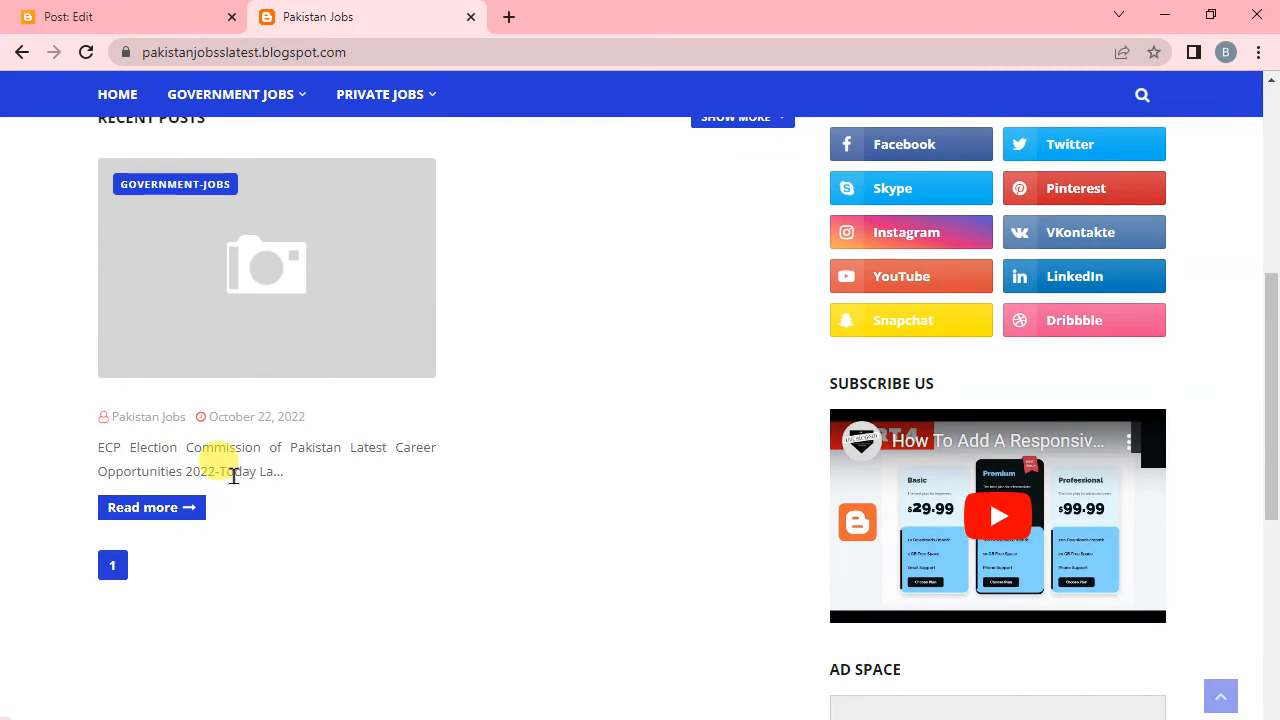
scroll(148, 434, "up", 2)
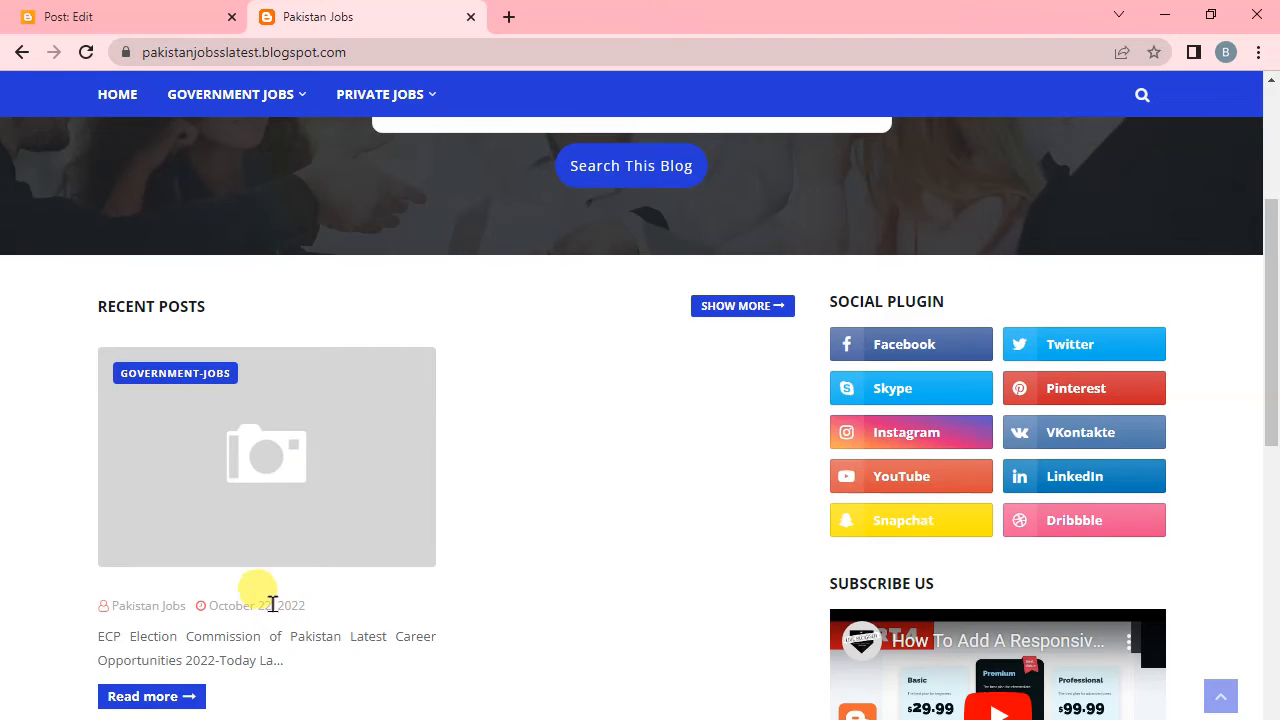
scroll(266, 608, "up", 4)
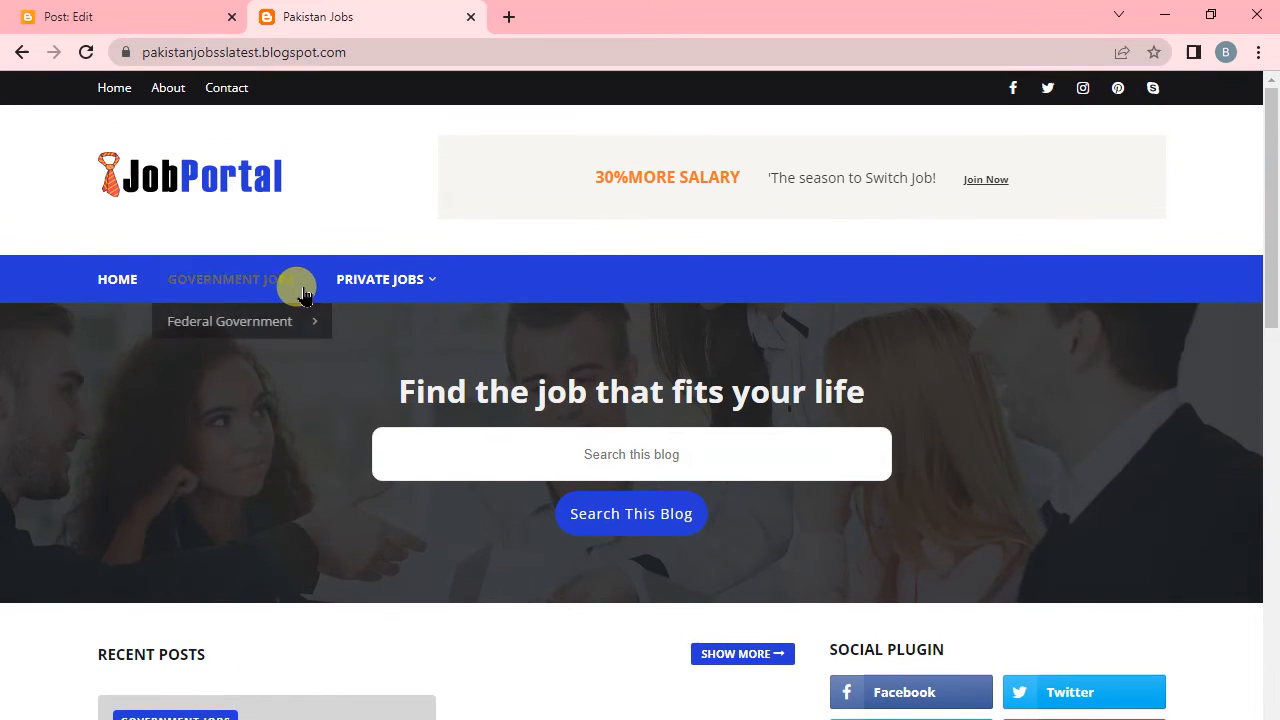
left_click(219, 285)
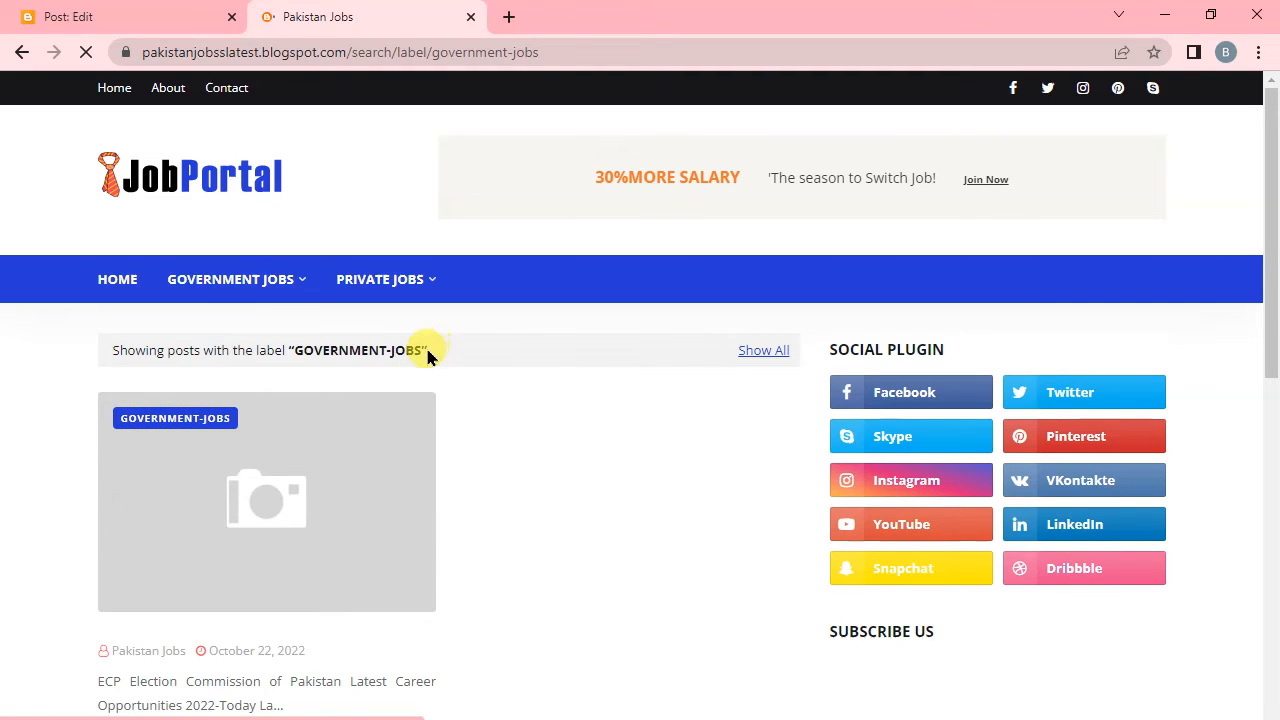
Return to the ECP post's editor and move the headline from the start of the body into the empty title.
scroll(306, 551, "down", 2)
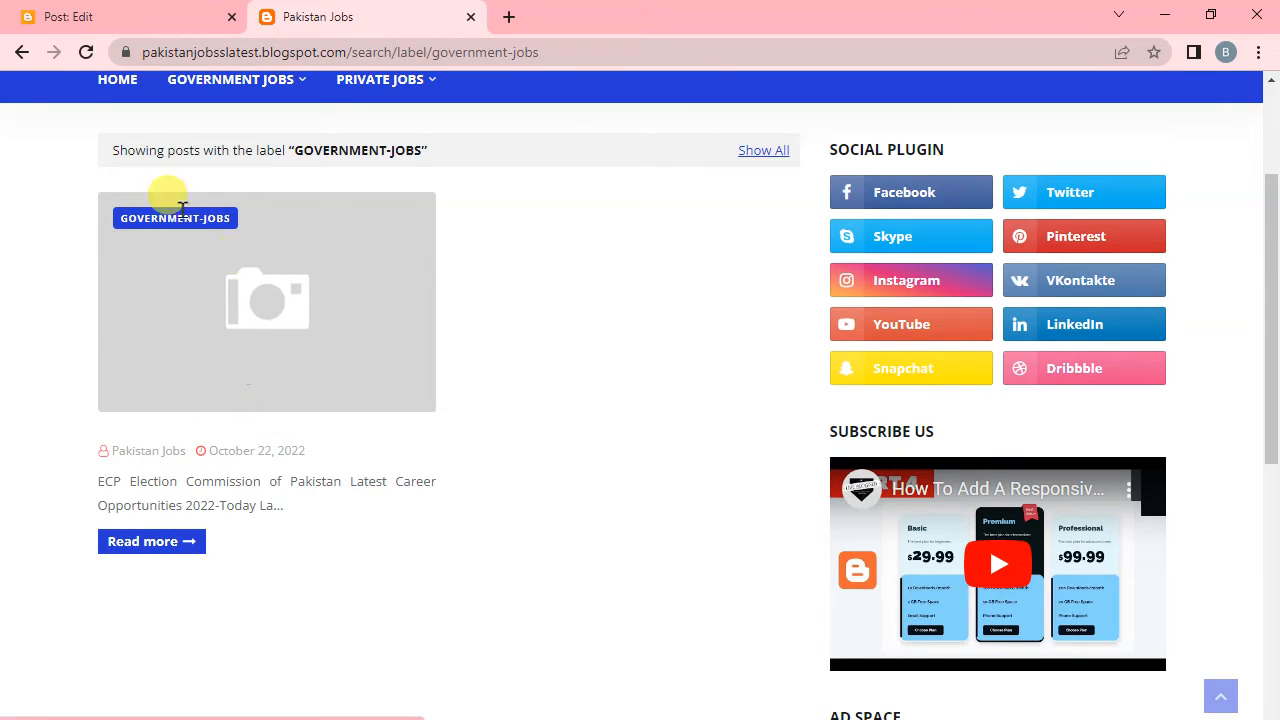
left_click(102, 12)
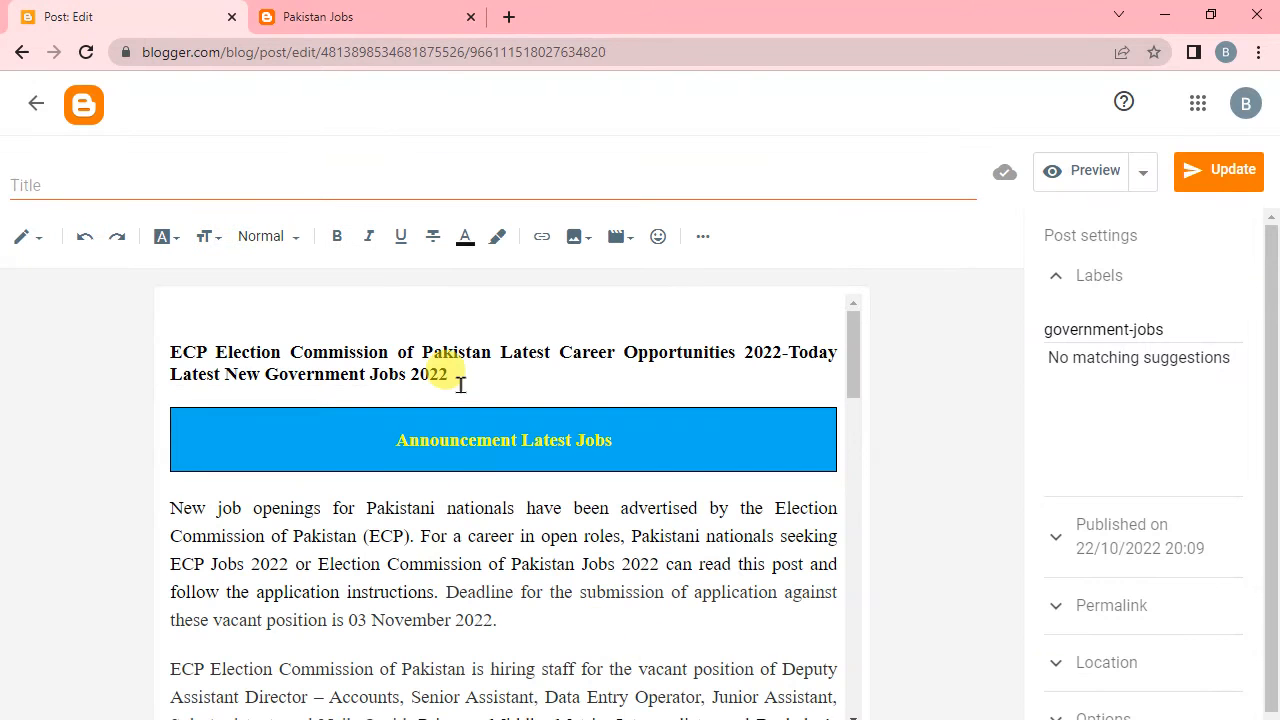
left_click_drag(443, 376, 146, 366)
key("ctrl+c")
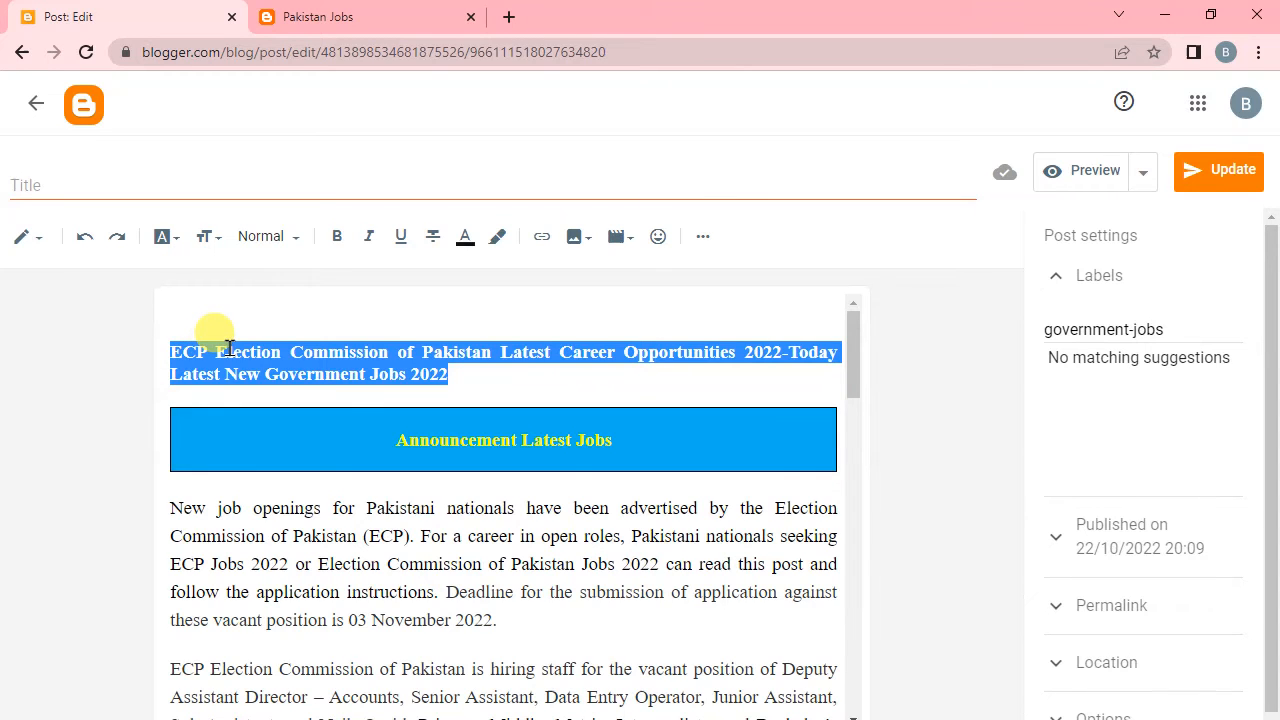
key("BackSpace")
key("BackSpace")
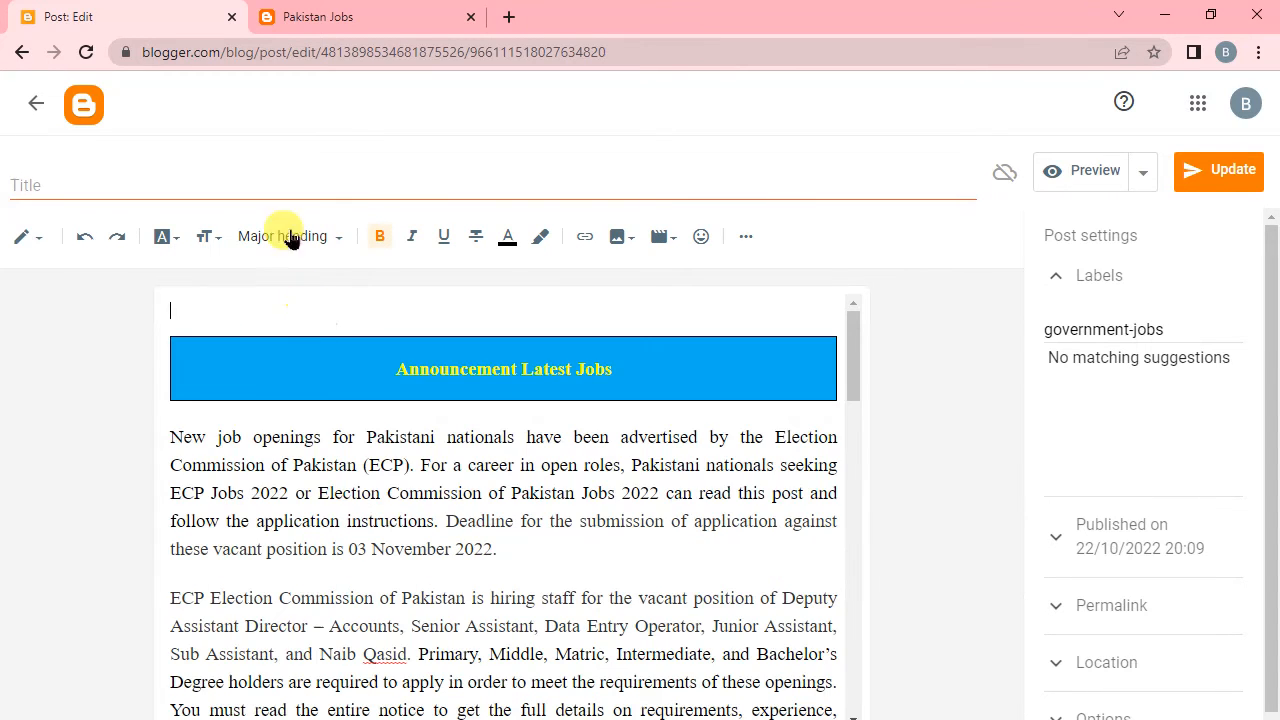
left_click(291, 178)
key("ctrl+v")
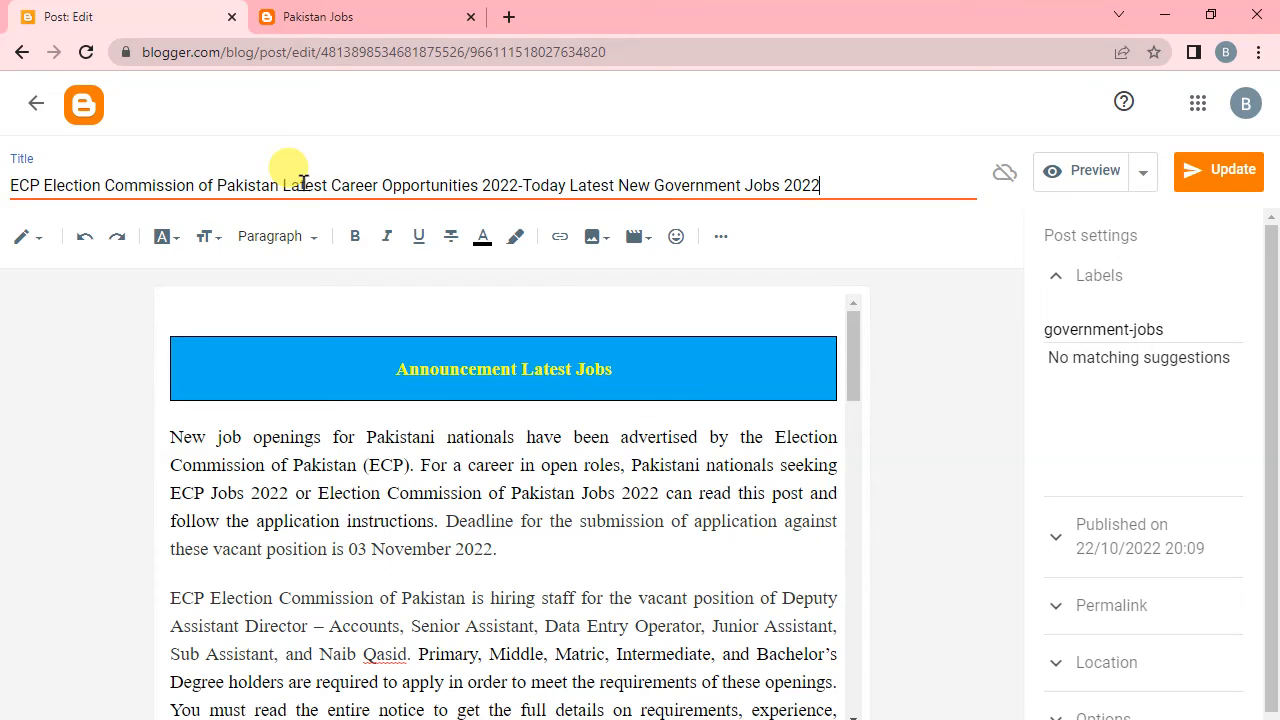
Update the retitled post and reload the live government-jobs label page to check its title.
left_click(1215, 170)
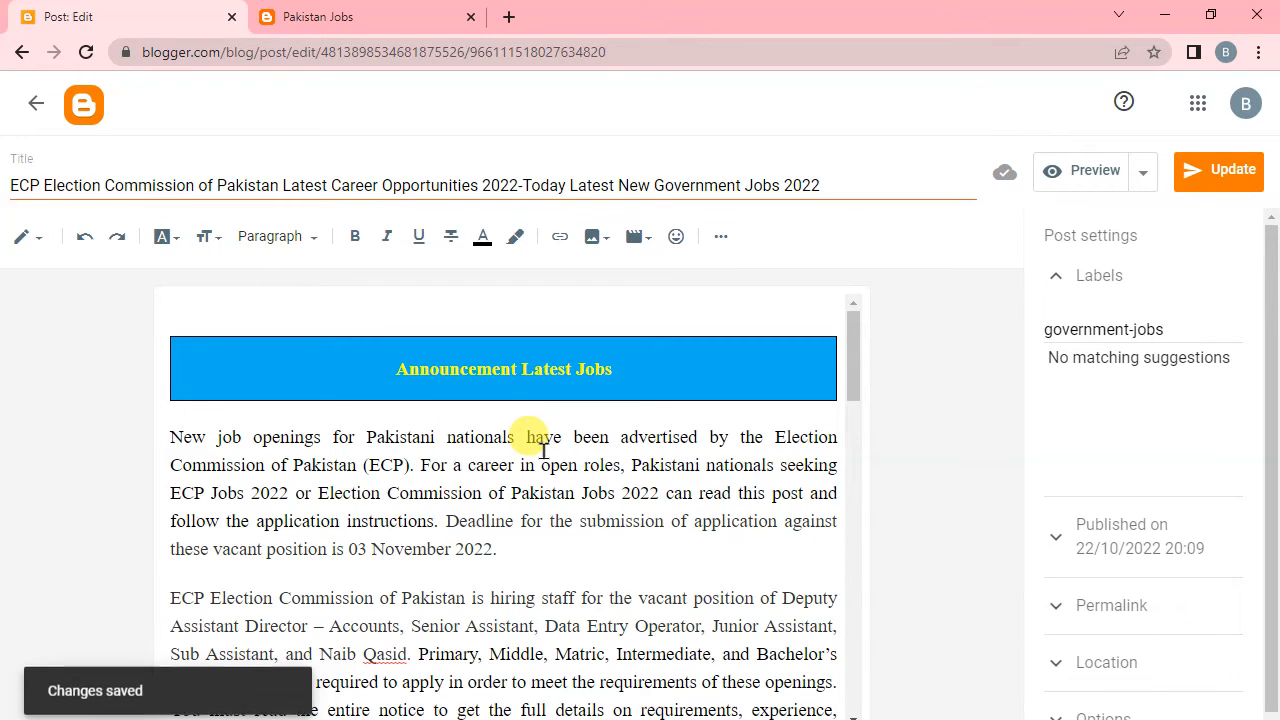
left_click(324, 10)
left_click(86, 52)
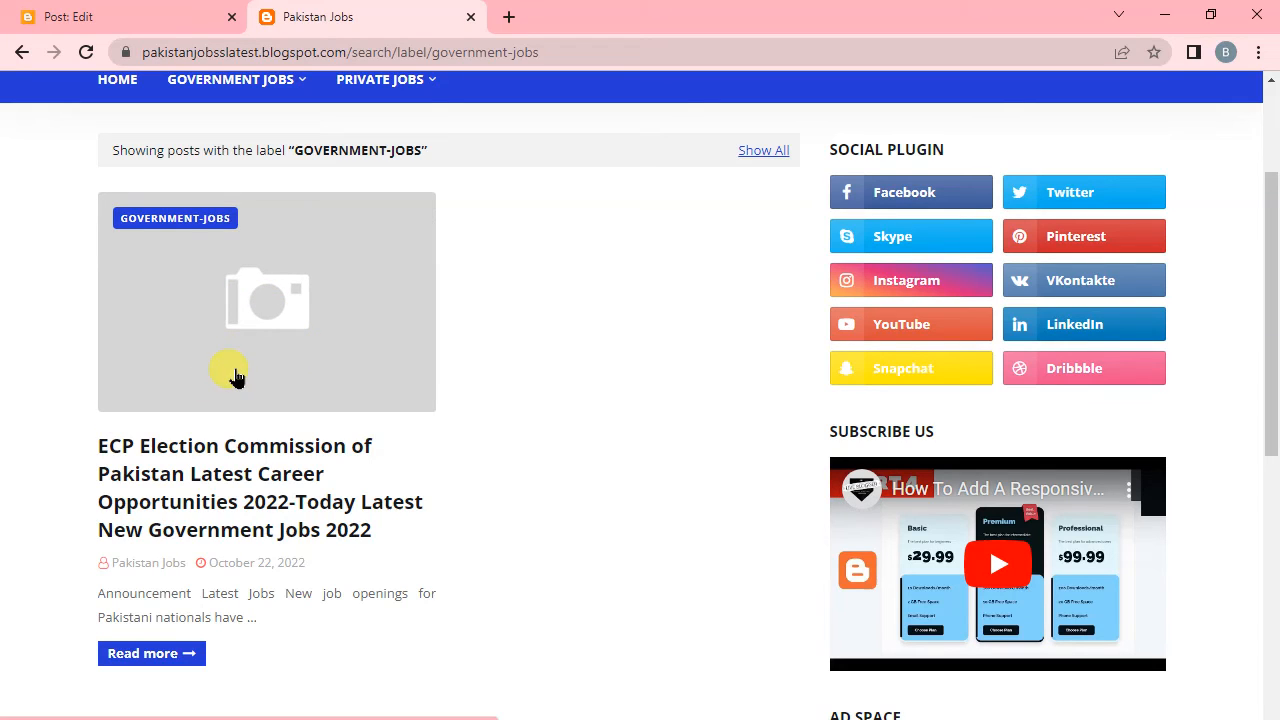
Return to the post editor and open the image upload from the computer for the space above the Announcement Latest Jobs banner.
left_click(120, 20)
scroll(680, 560, "down", 5)
scroll(688, 507, "up", 5)
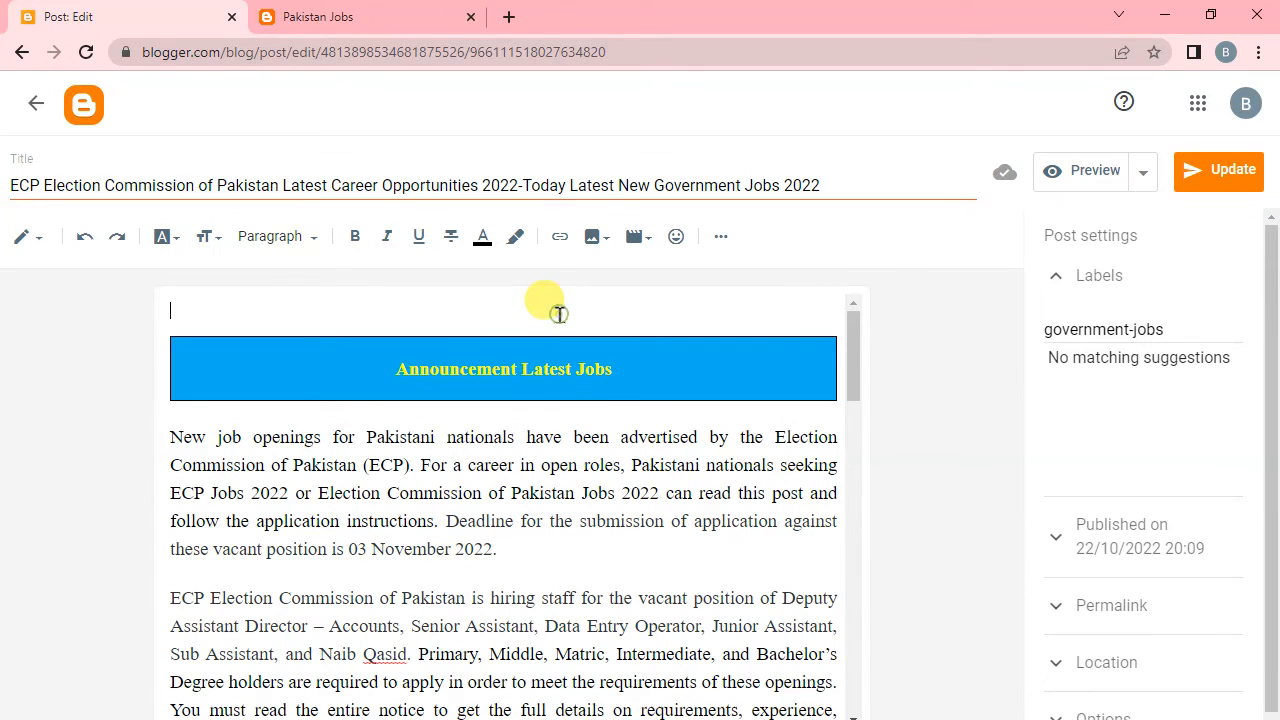
scroll(550, 312, "up", 1)
scroll(530, 620, "down", 5)
scroll(550, 600, "up", 5)
scroll(563, 610, "up", 1)
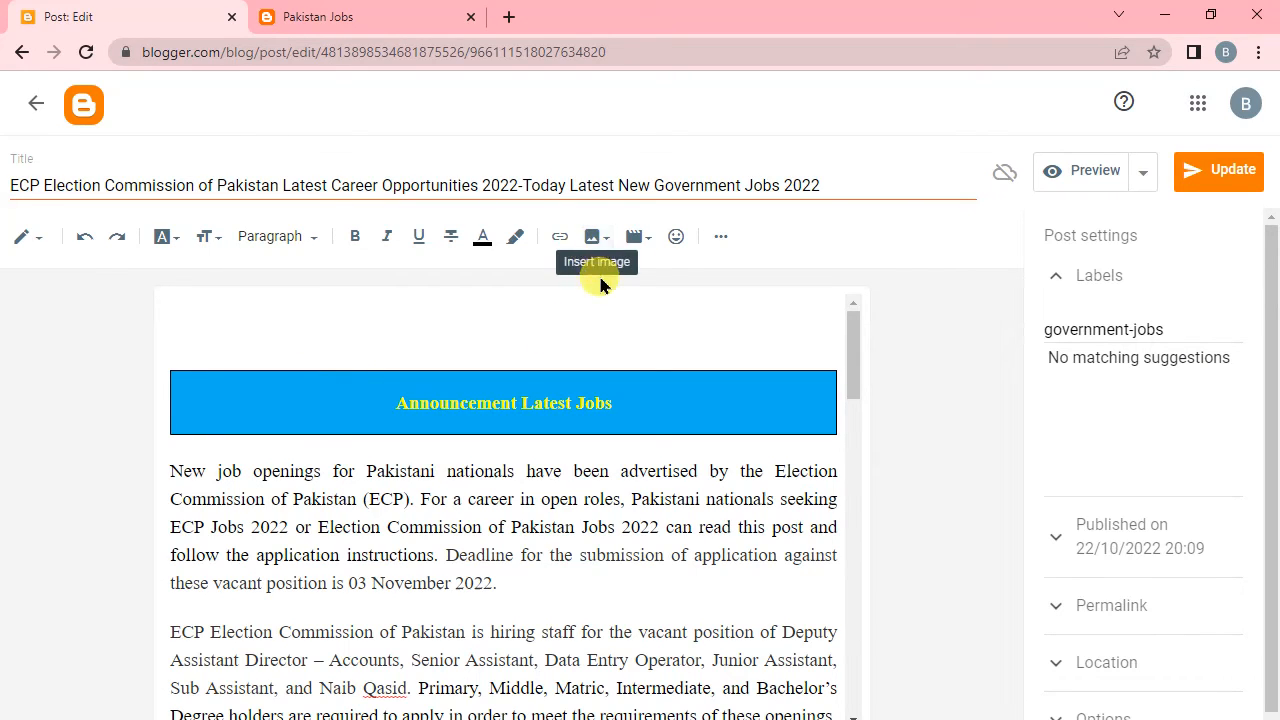
left_click(596, 240)
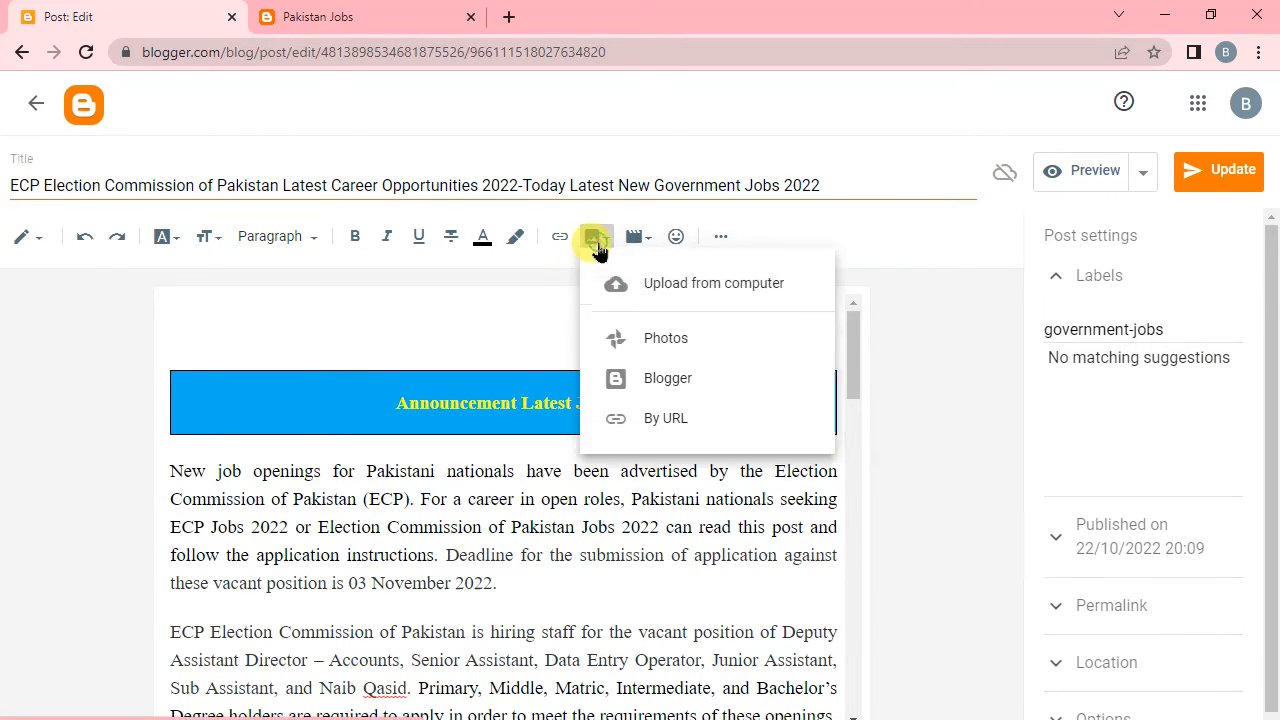
left_click(657, 290)
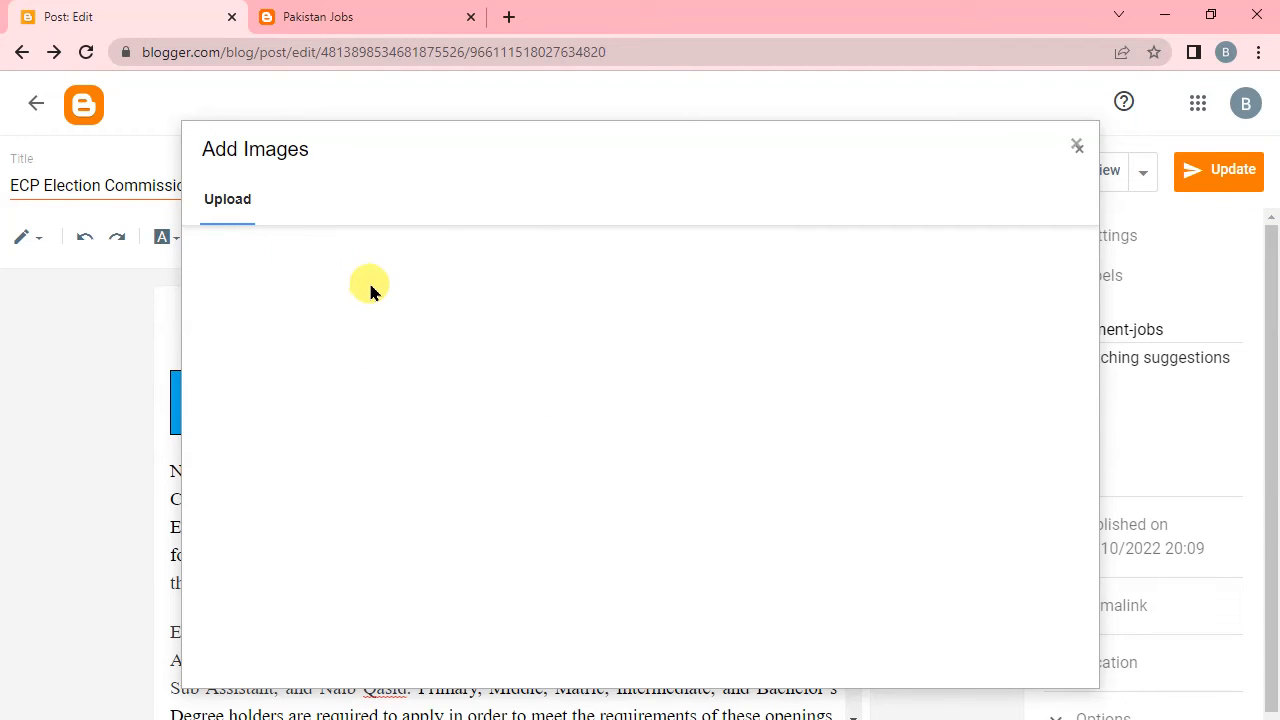
Upload Punjab-Irrigation-Department-Sub-Engineers-Jobs-Opportunities-2022 from the Downloads folder and insert it into the post.
left_click(266, 261)
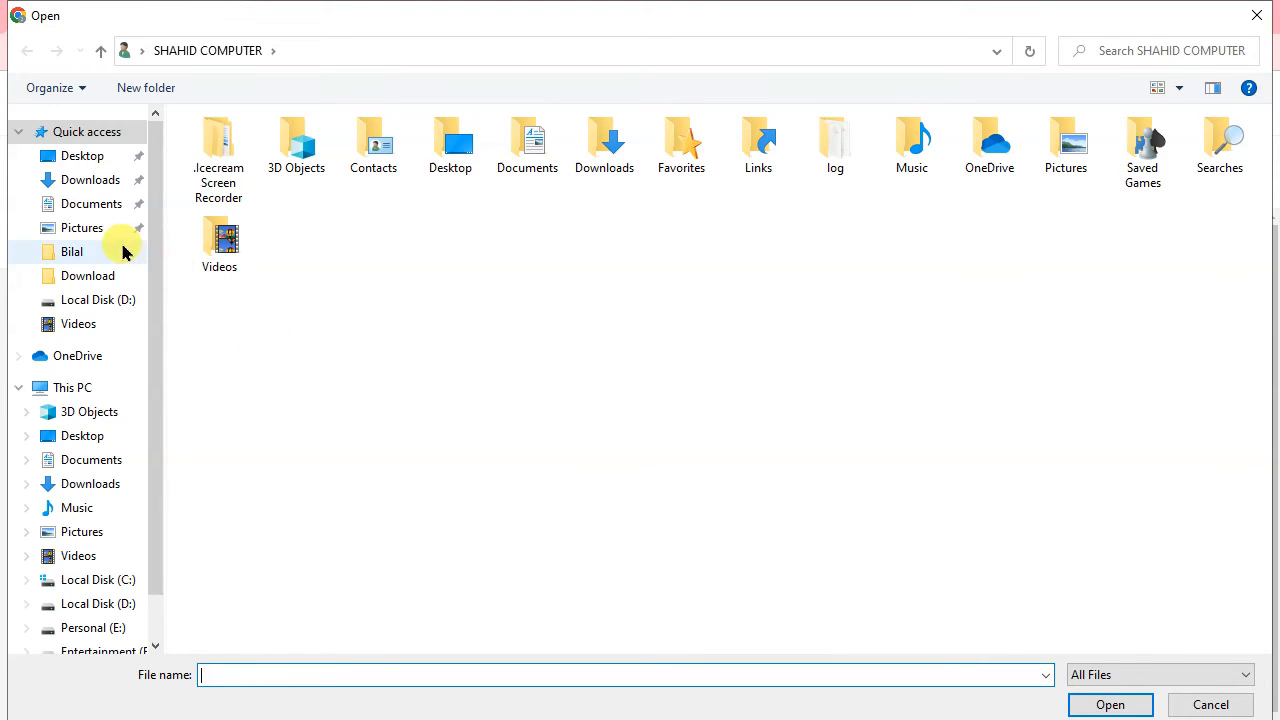
left_click(110, 324)
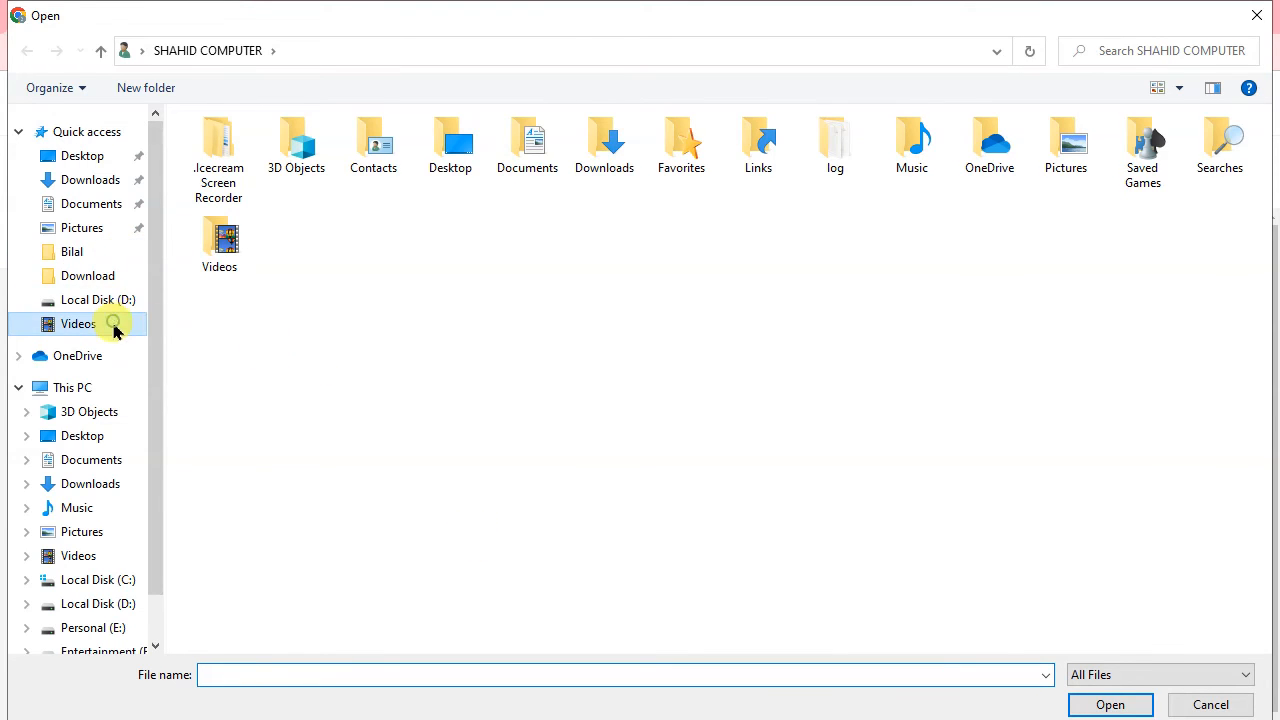
left_click(90, 180)
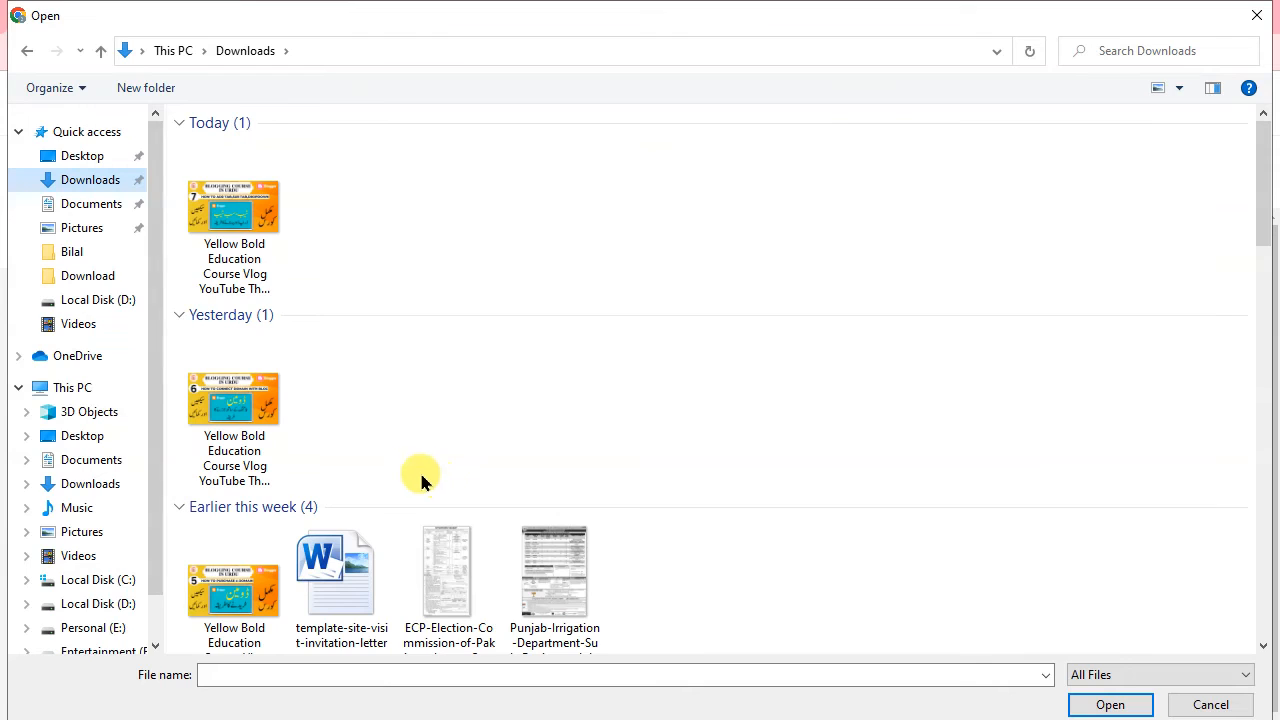
left_click(245, 246)
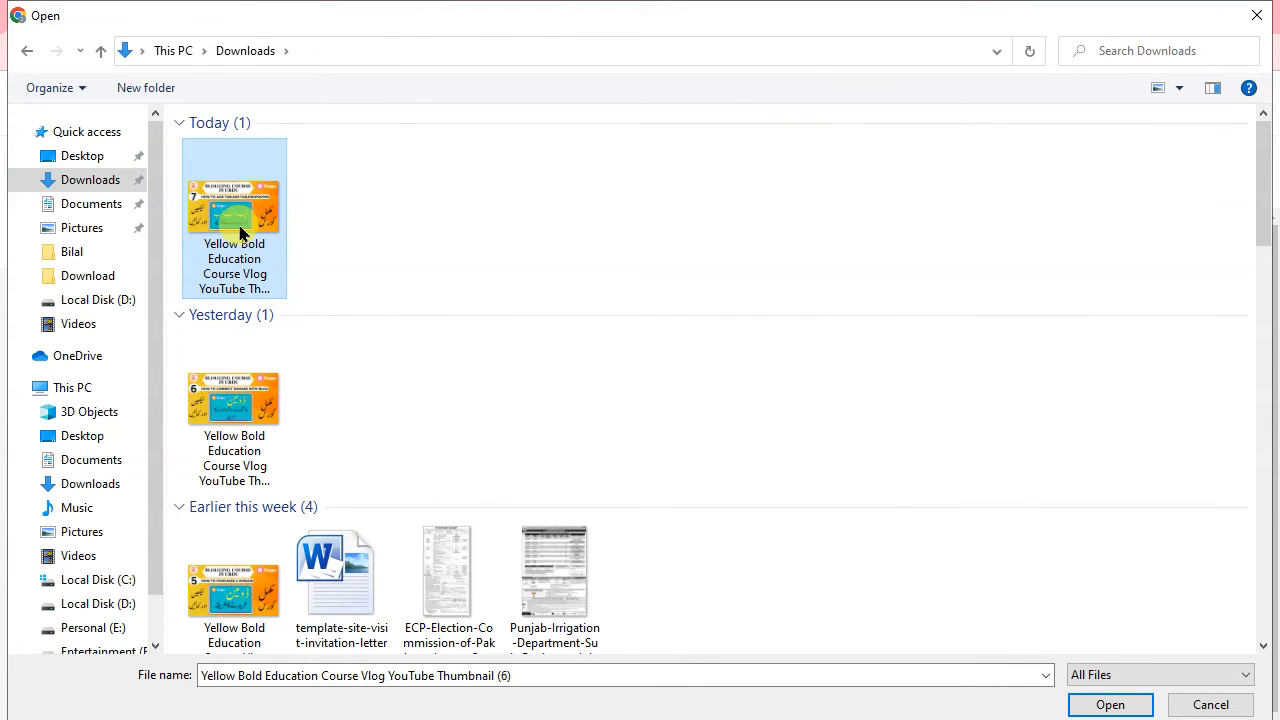
left_click(575, 580)
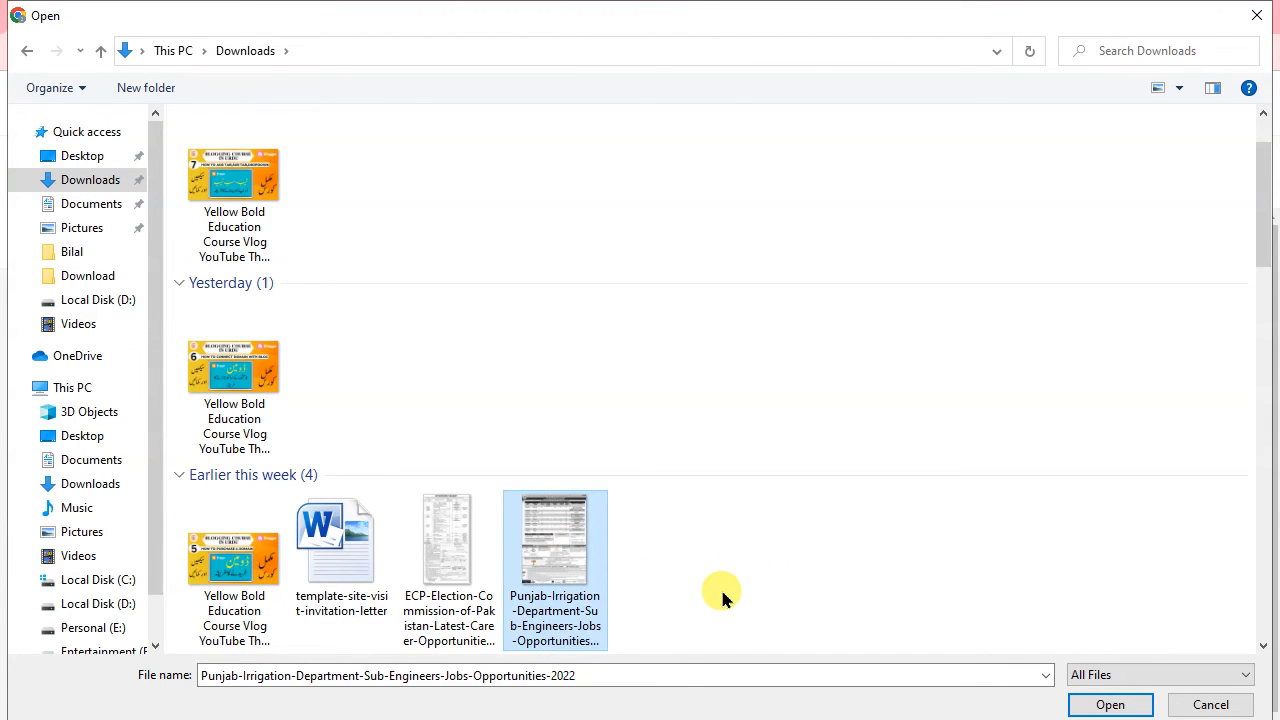
left_click(1110, 704)
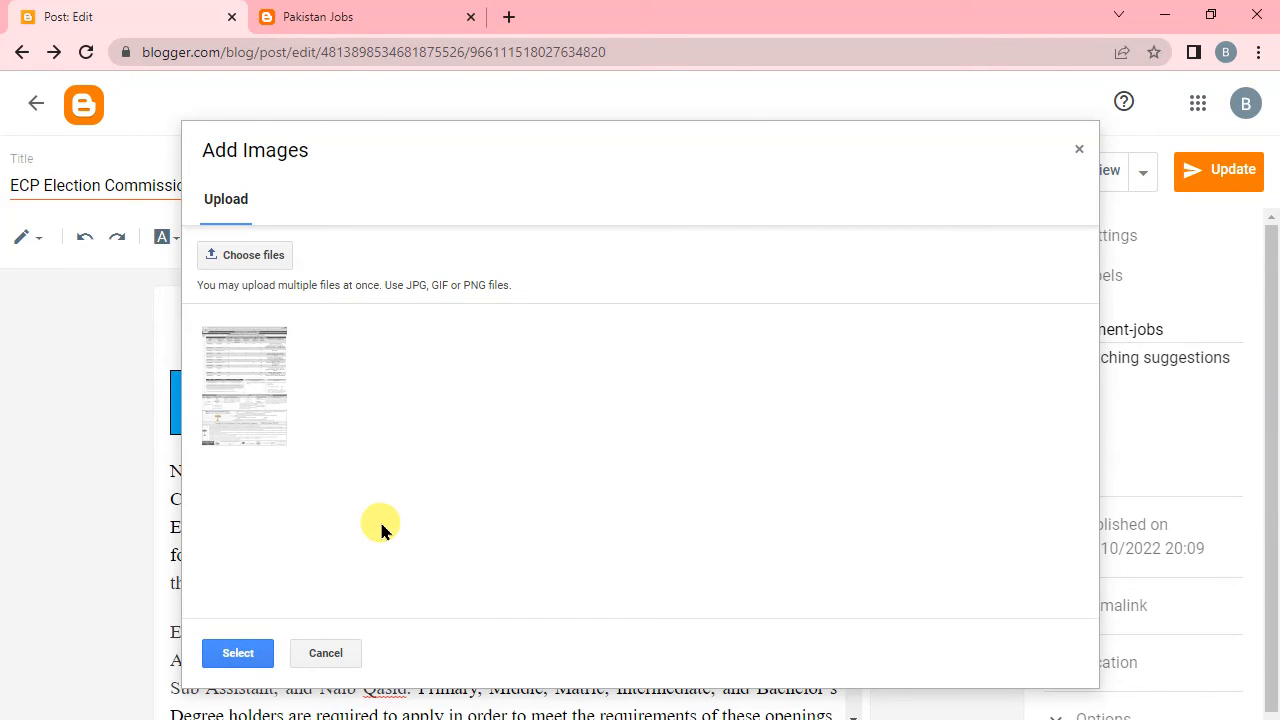
left_click(264, 416)
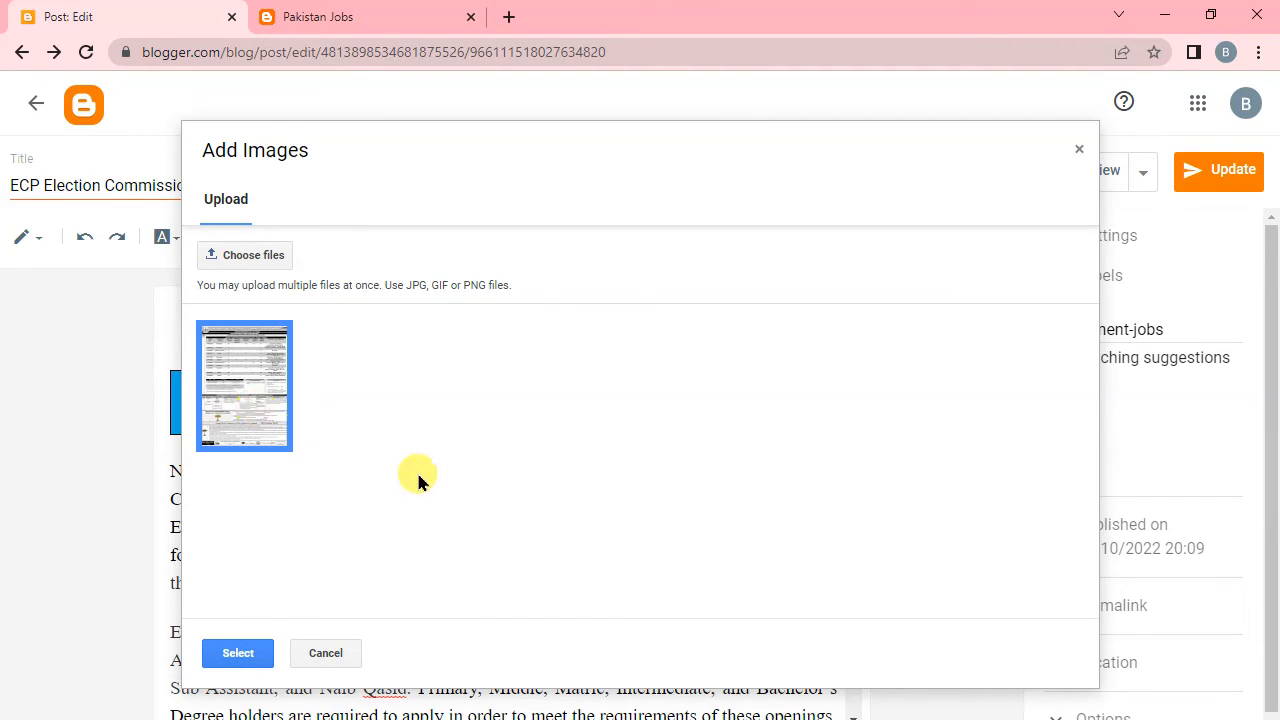
left_click(252, 655)
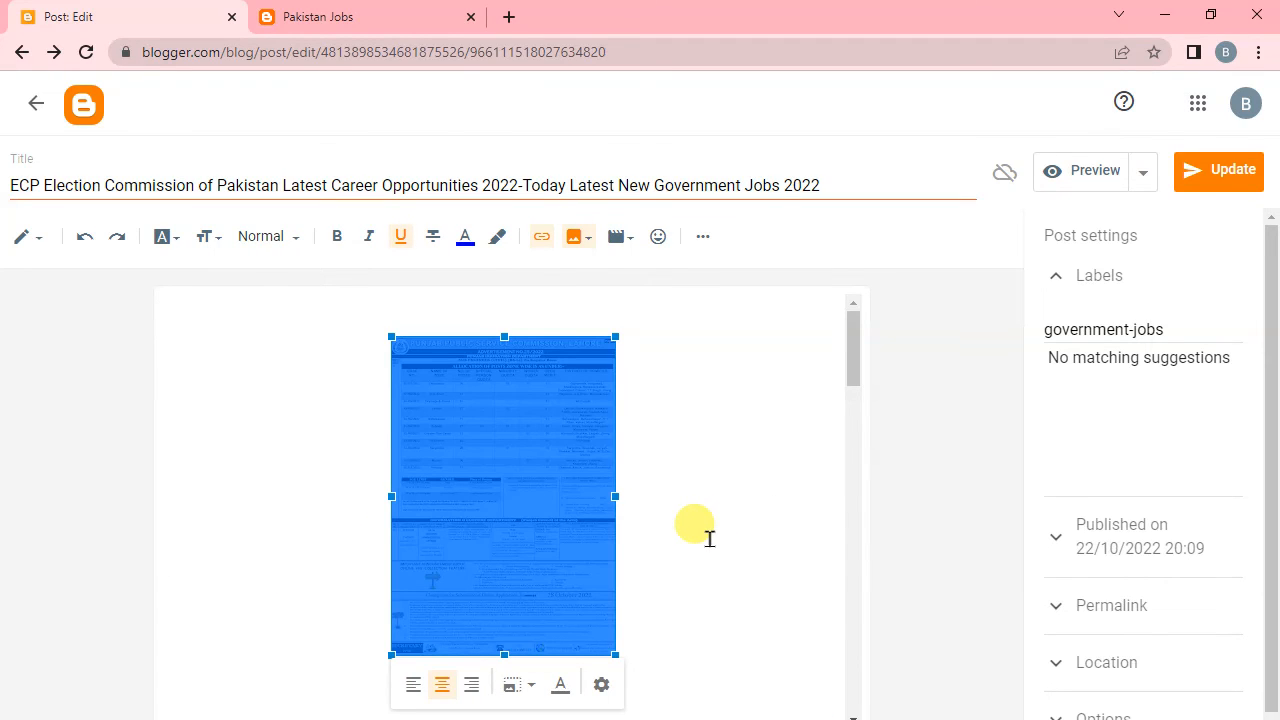
Set the inserted advertisement image's size to X-large.
left_click(708, 538)
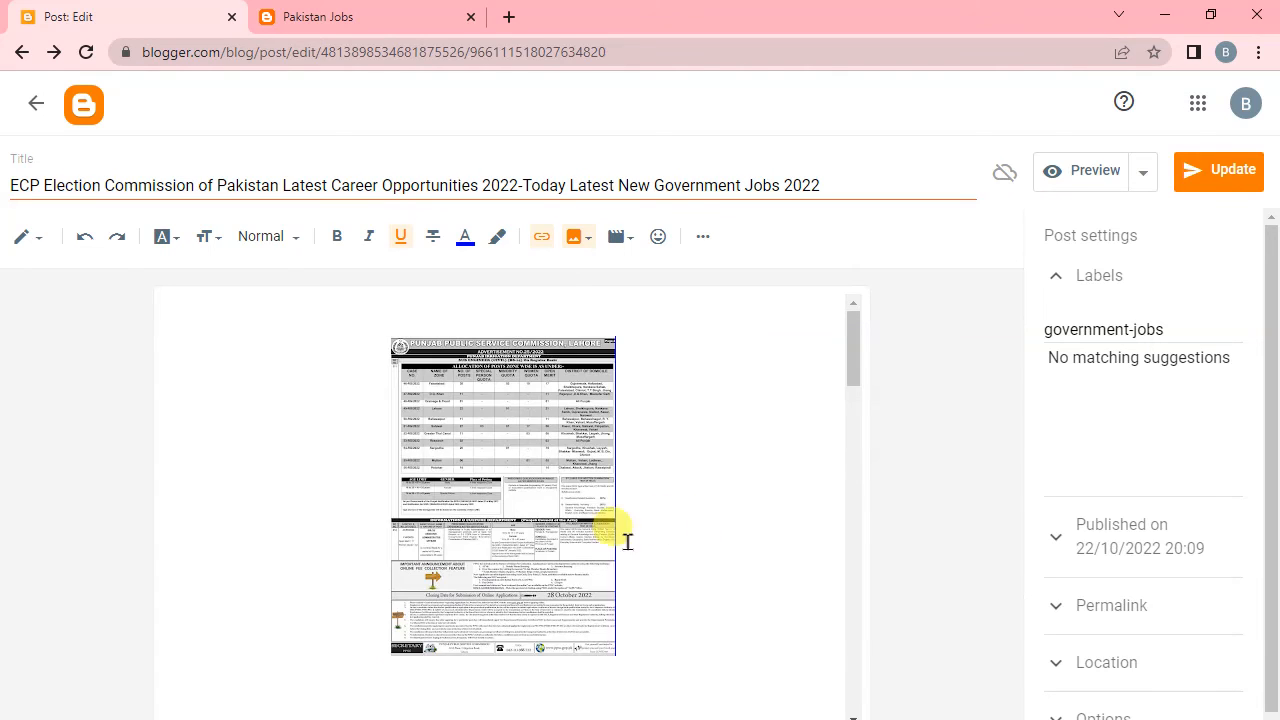
left_click(506, 563)
left_click(600, 688)
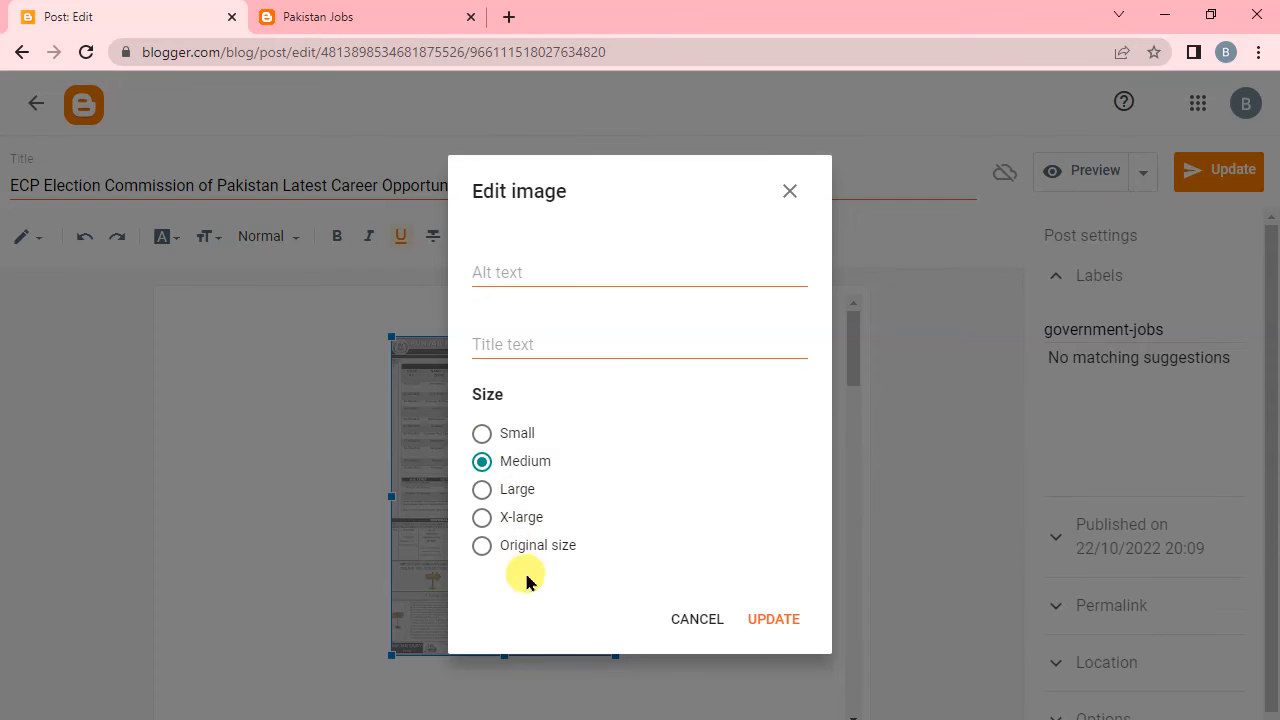
left_click(483, 520)
left_click(786, 622)
left_click(764, 622)
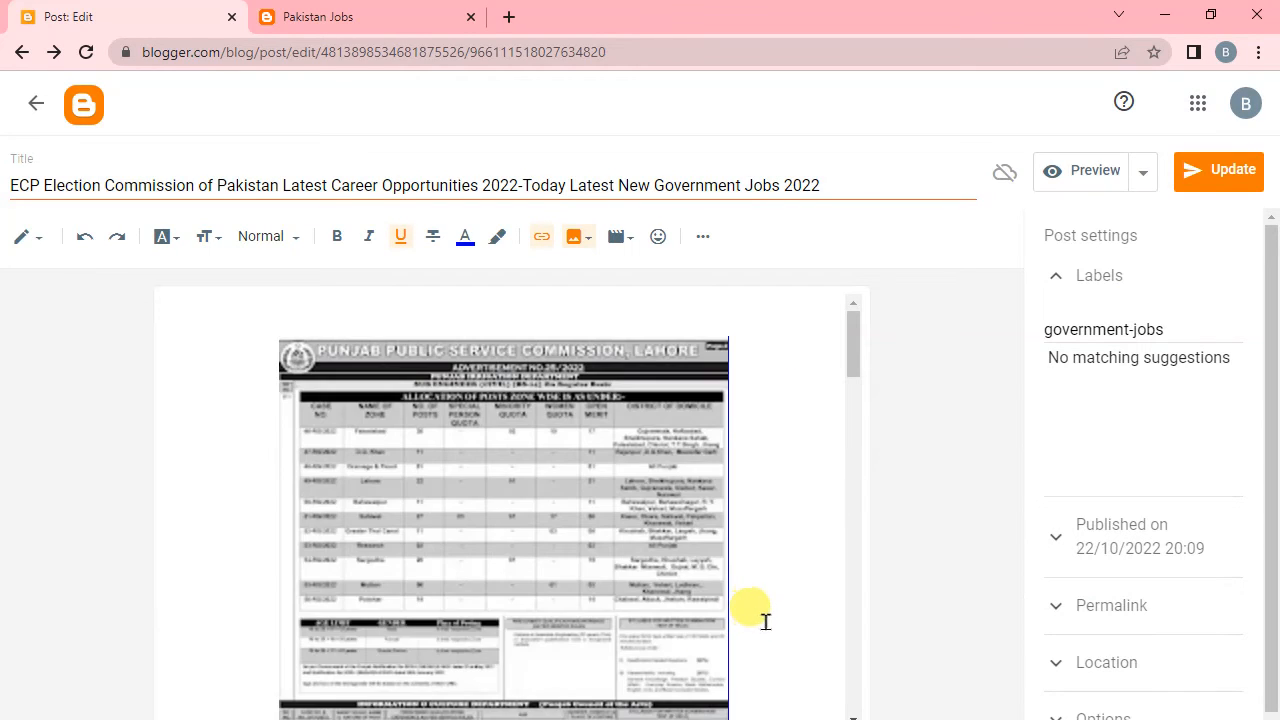
Update the post with its new image and reload the live label page to check the thumbnail.
left_click(1197, 180)
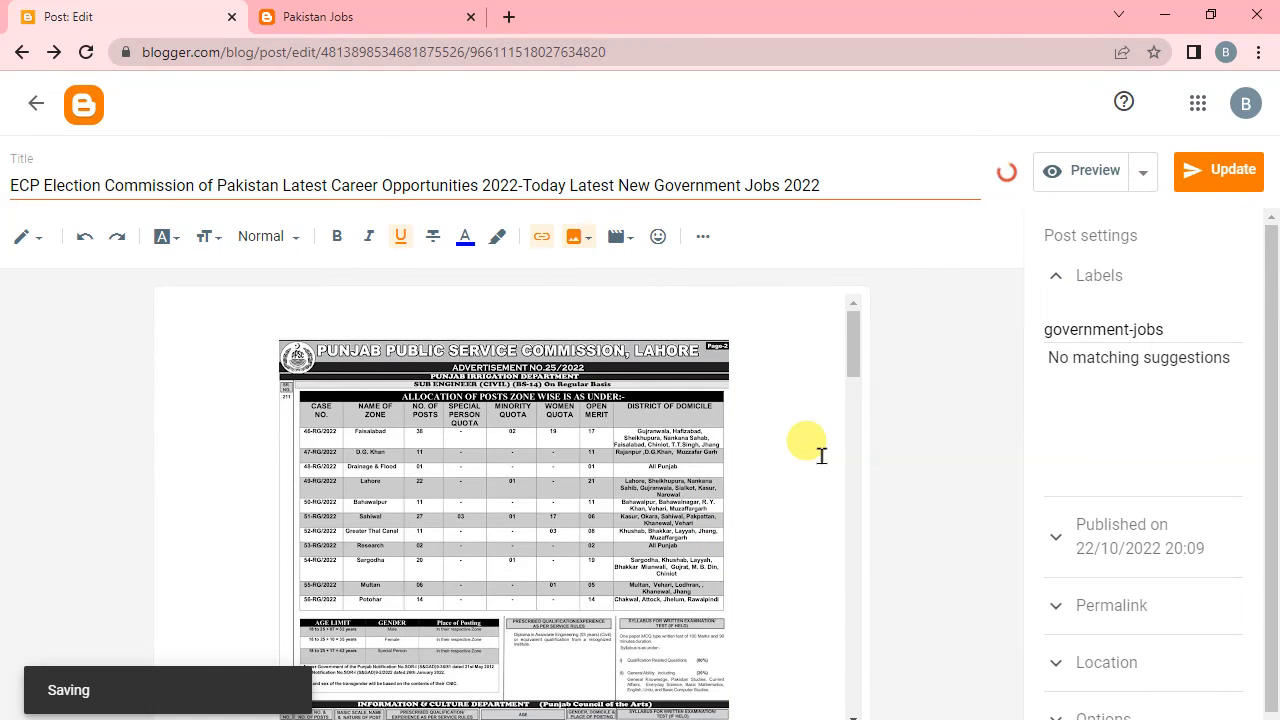
left_click(434, 14)
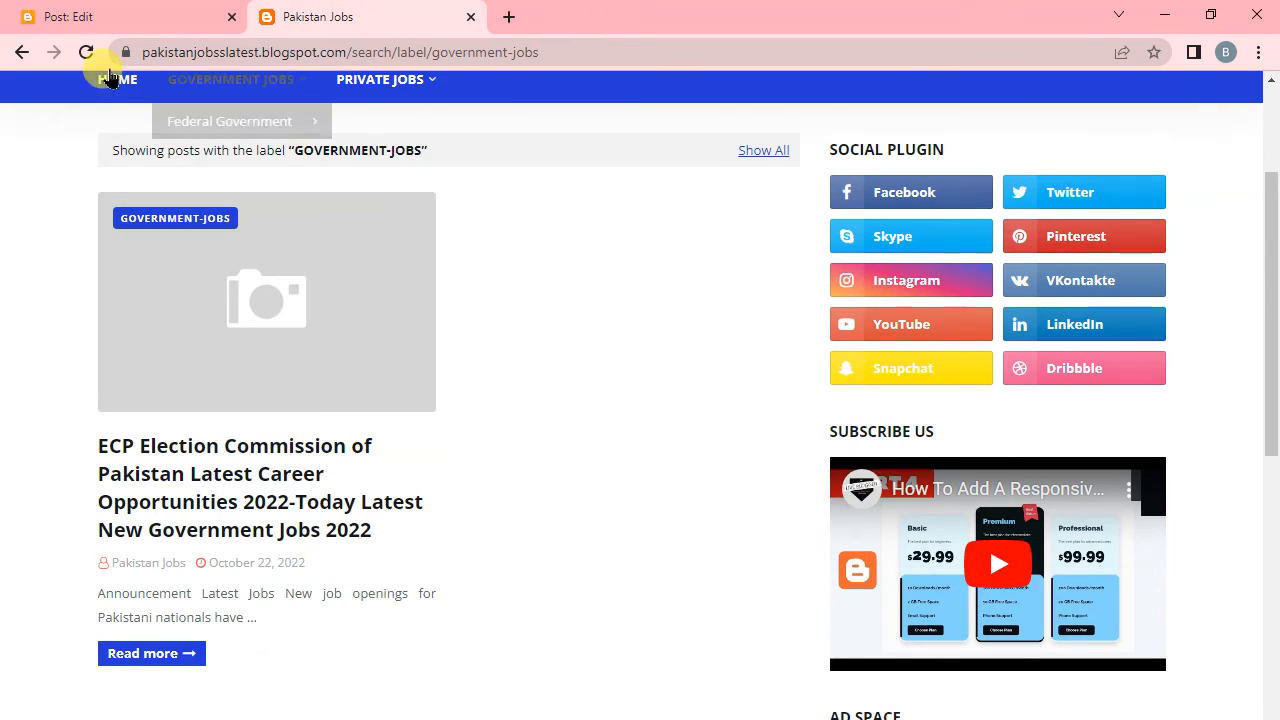
left_click(86, 52)
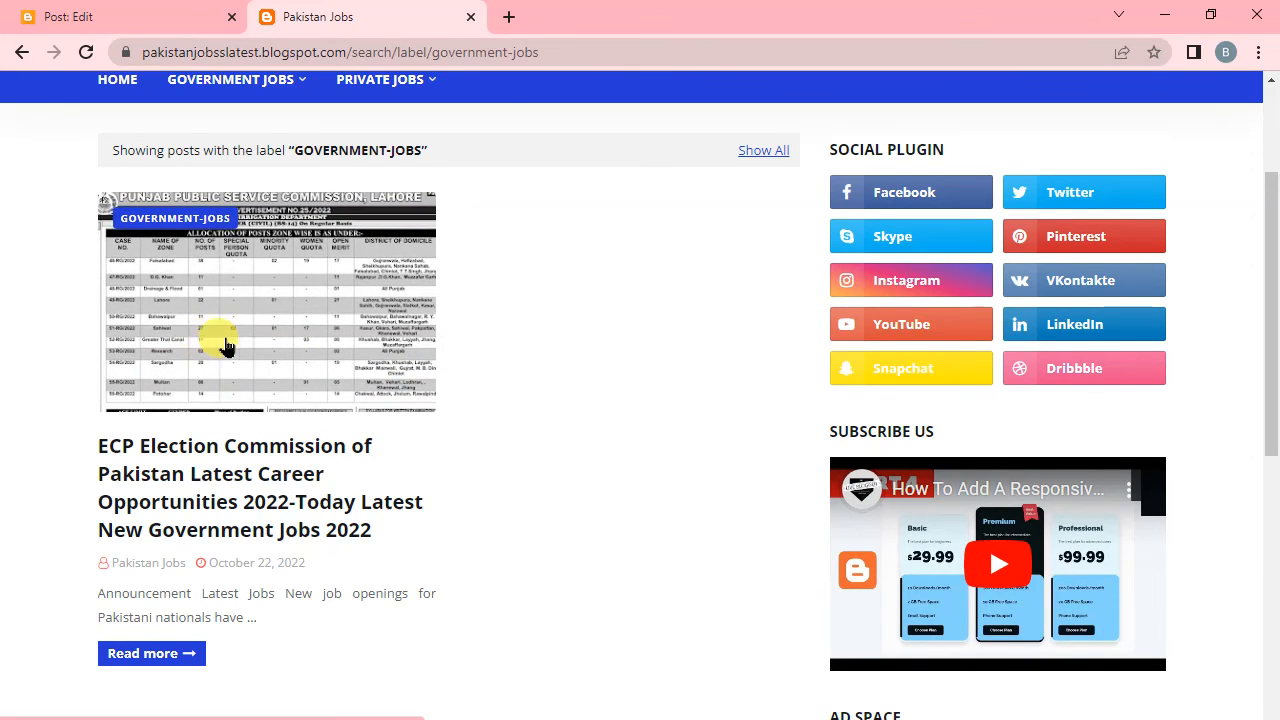
Open the ECP Election Commission post on the live blog and review its image, text sections and tags.
left_click(205, 503)
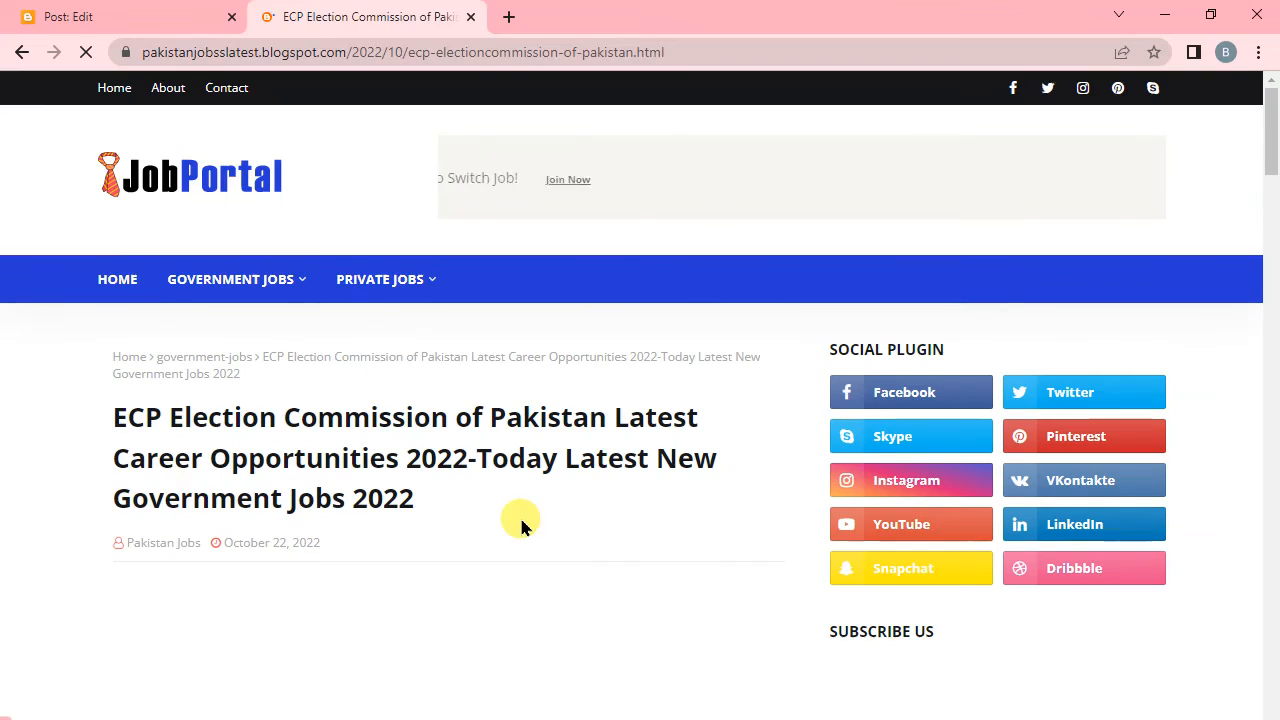
scroll(507, 511, "down", 2)
scroll(448, 420, "down", 4)
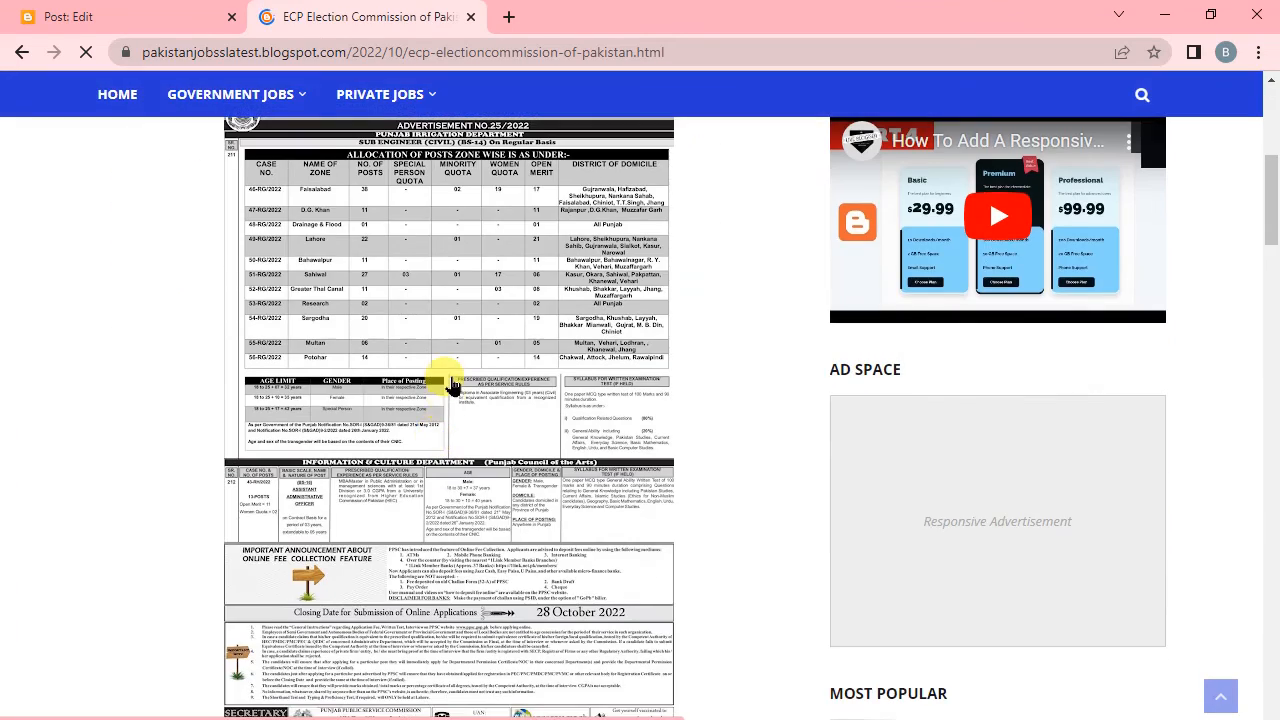
scroll(452, 385, "down", 3)
scroll(452, 385, "up", 5)
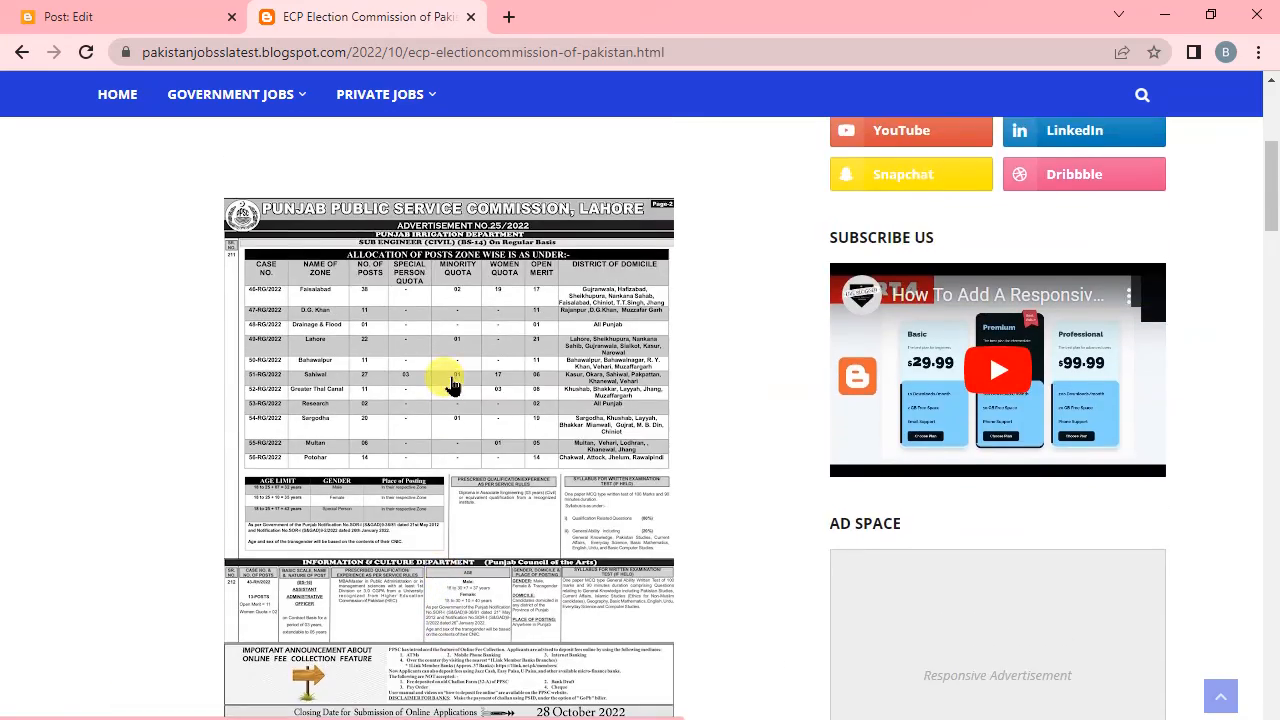
scroll(452, 385, "down", 8)
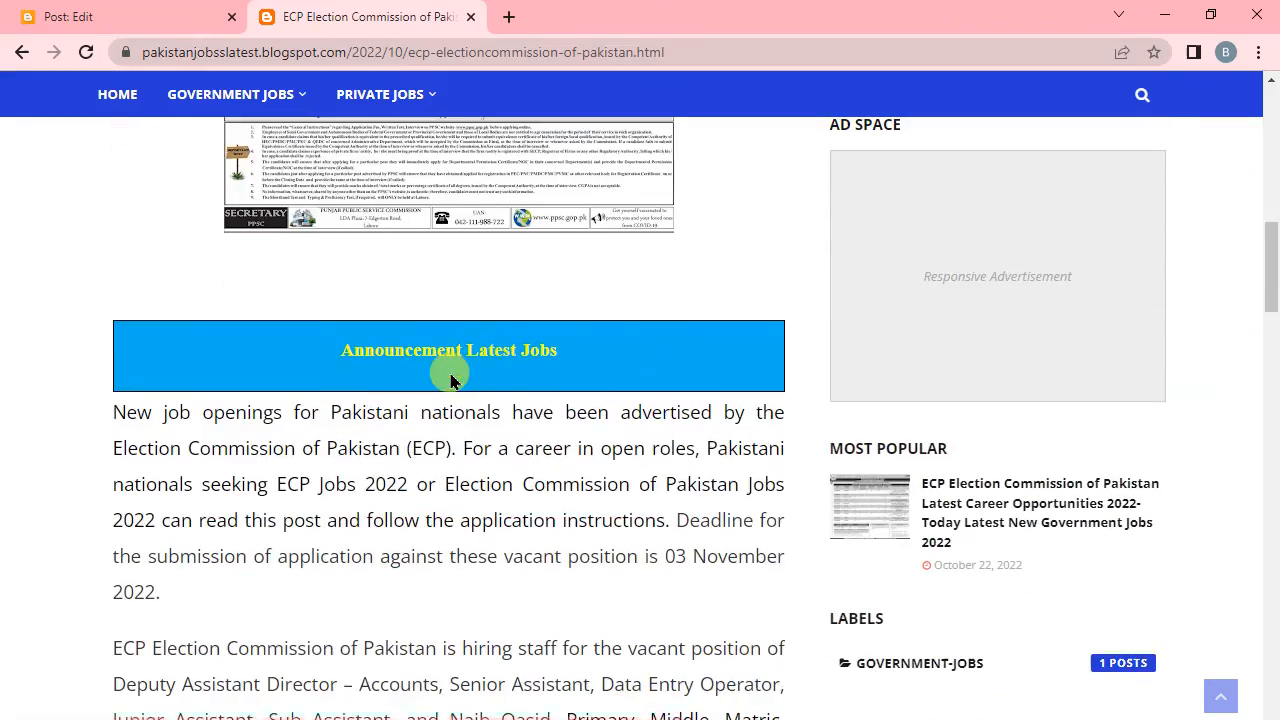
scroll(451, 378, "down", 12)
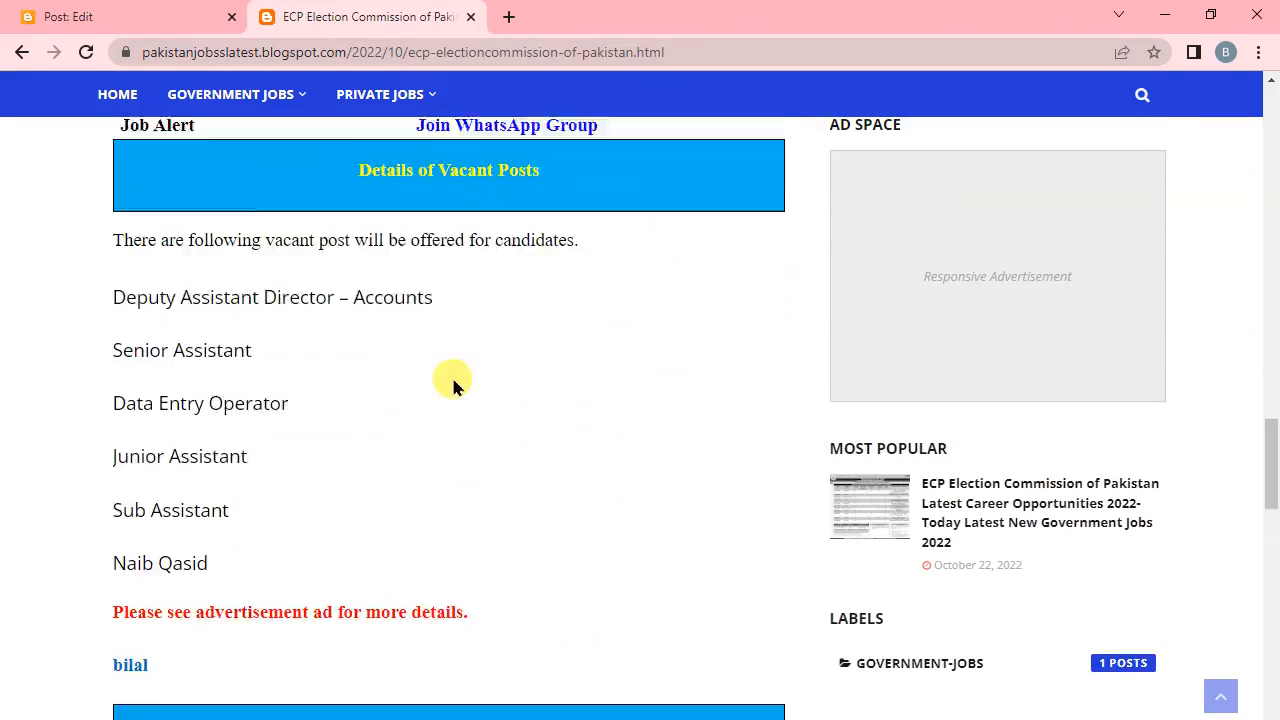
scroll(452, 385, "down", 10)
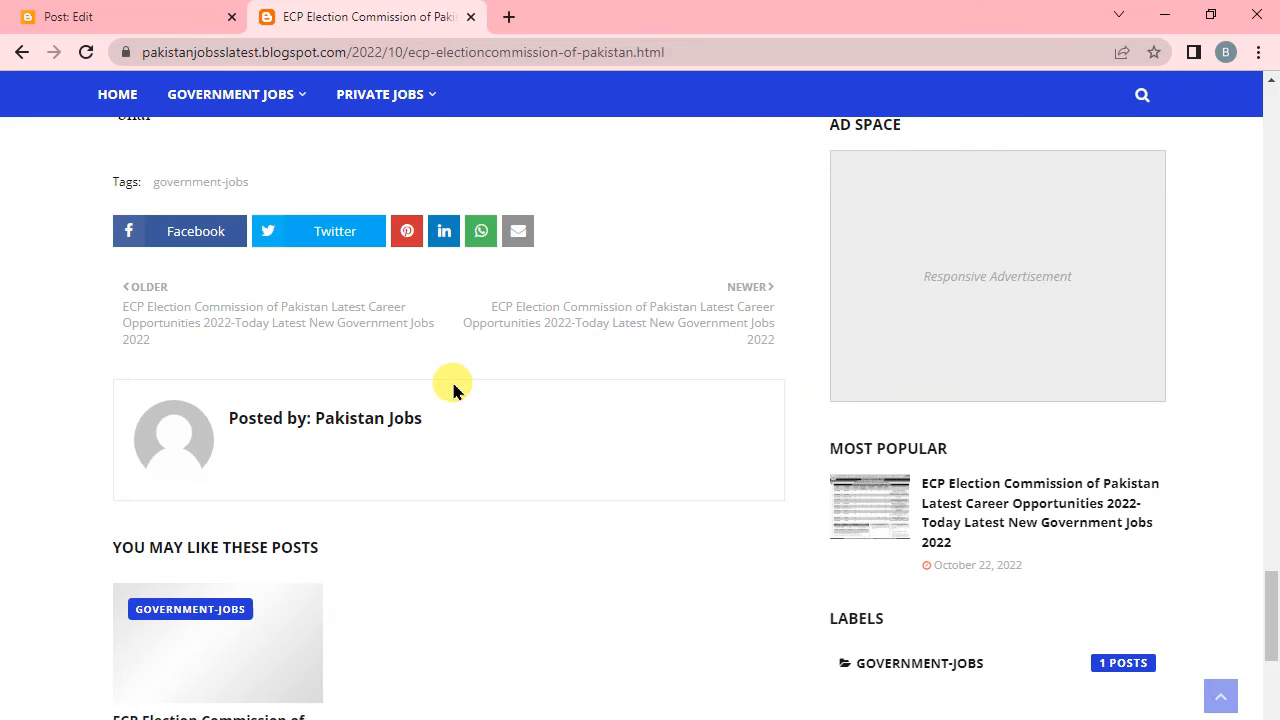
scroll(451, 378, "up", 5)
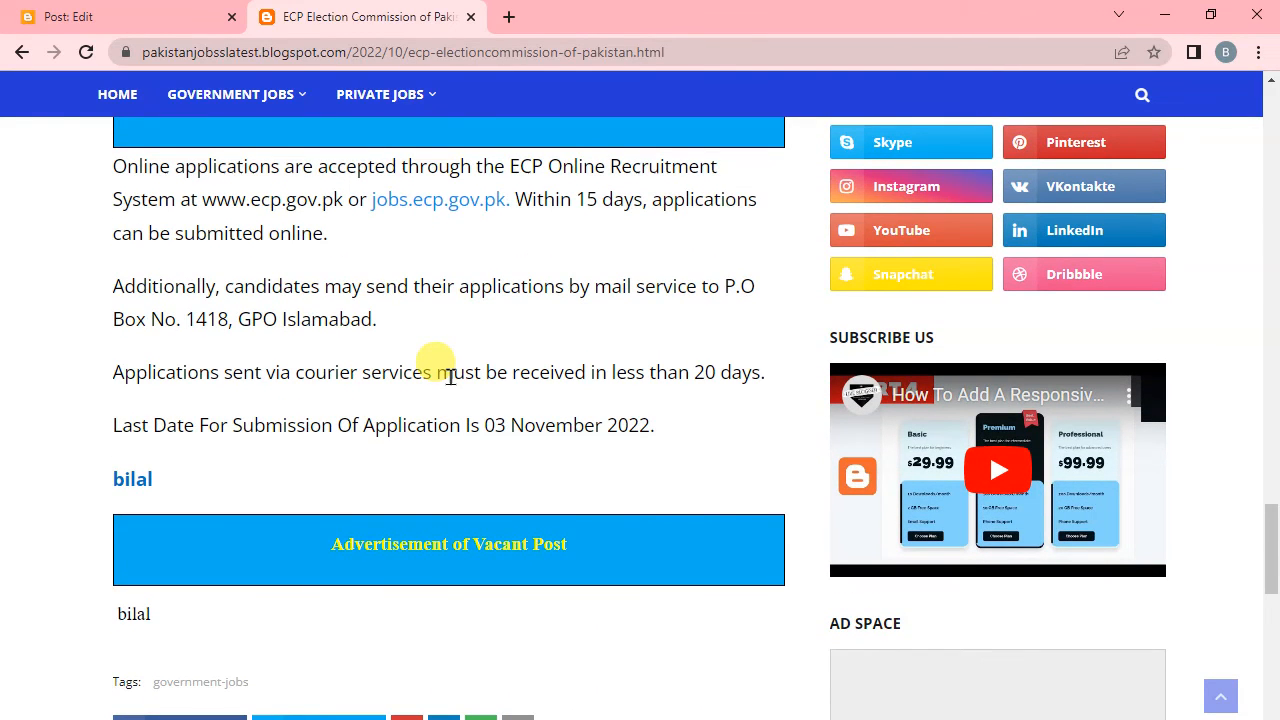
scroll(451, 378, "up", 6)
scroll(451, 384, "up", 5)
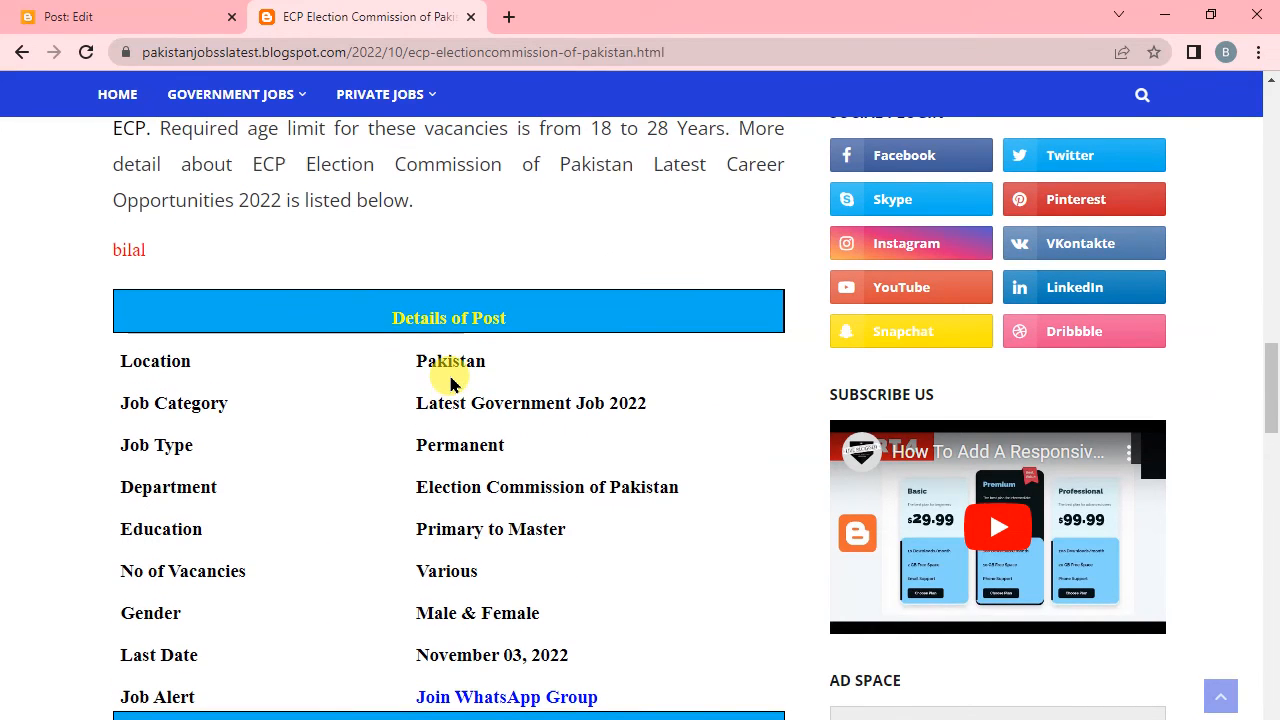
scroll(513, 385, "up", 5)
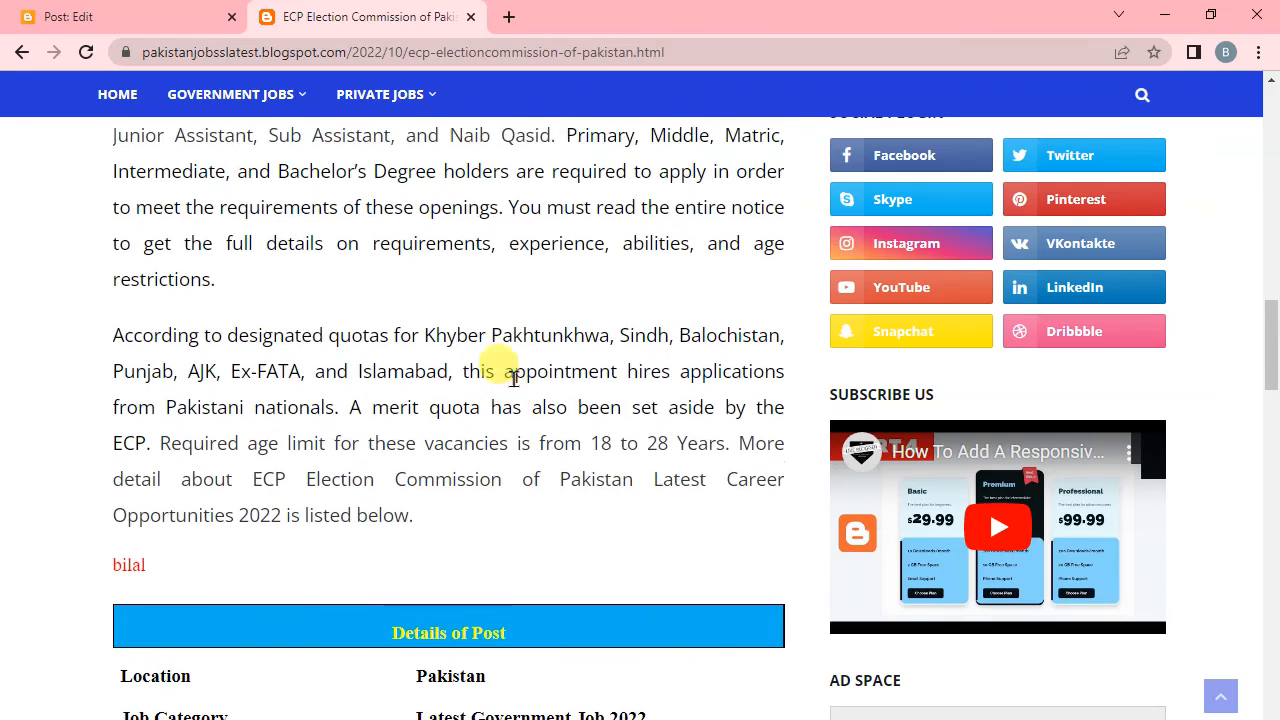
scroll(511, 381, "up", 4)
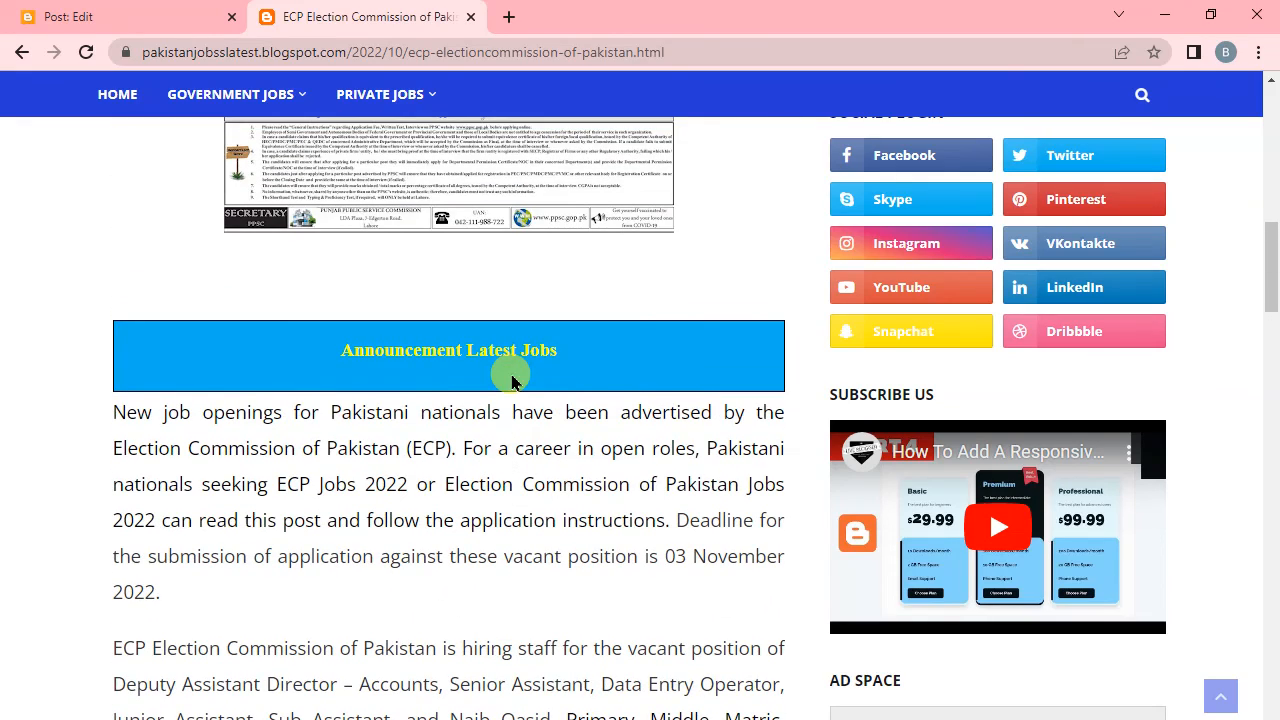
Look back over the live post from its title and advertisement image to the Announcement Latest Jobs and Details of Post sections.
scroll(495, 435, "up", 5)
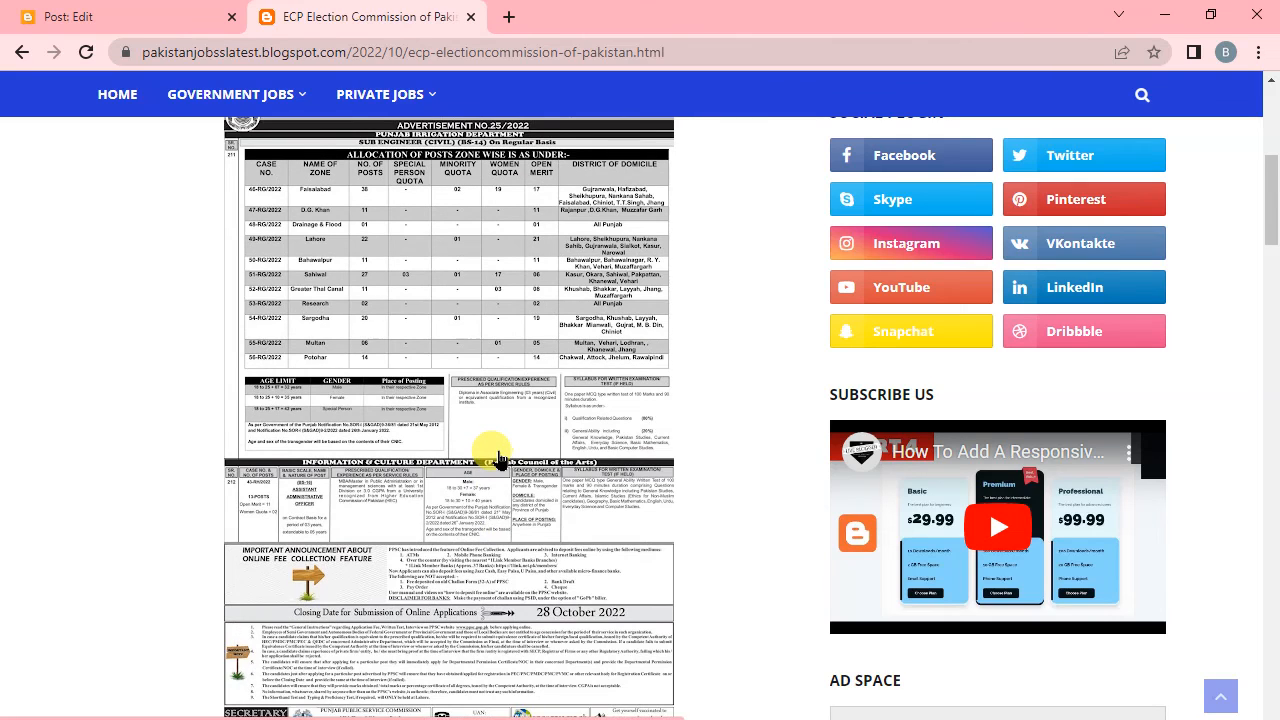
scroll(508, 448, "up", 5)
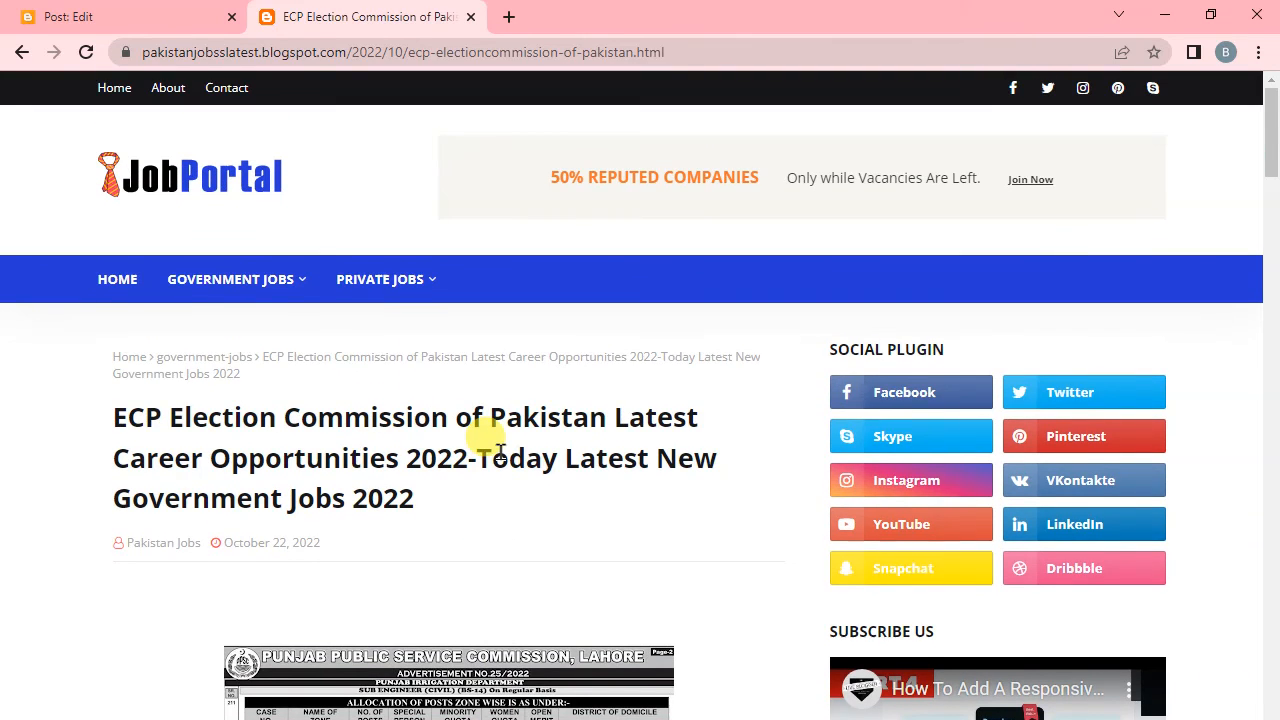
scroll(497, 449, "down", 4)
scroll(505, 452, "down", 5)
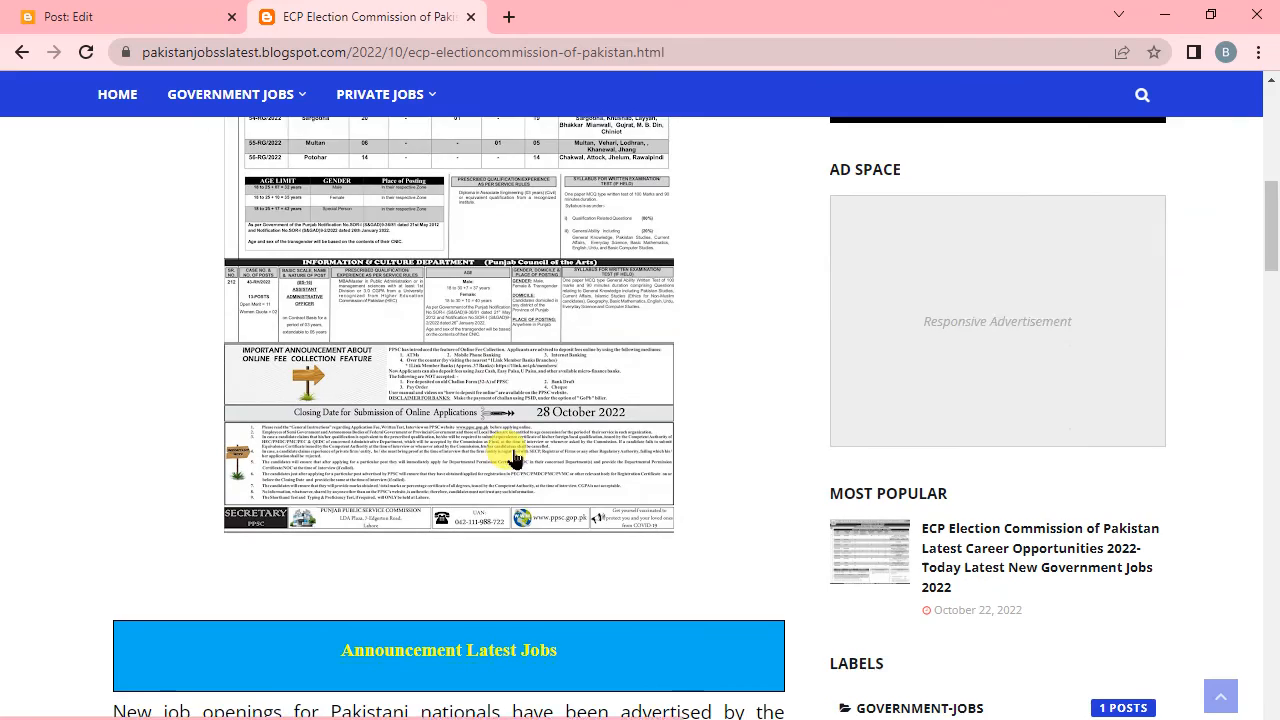
scroll(513, 458, "down", 3)
scroll(513, 451, "down", 5)
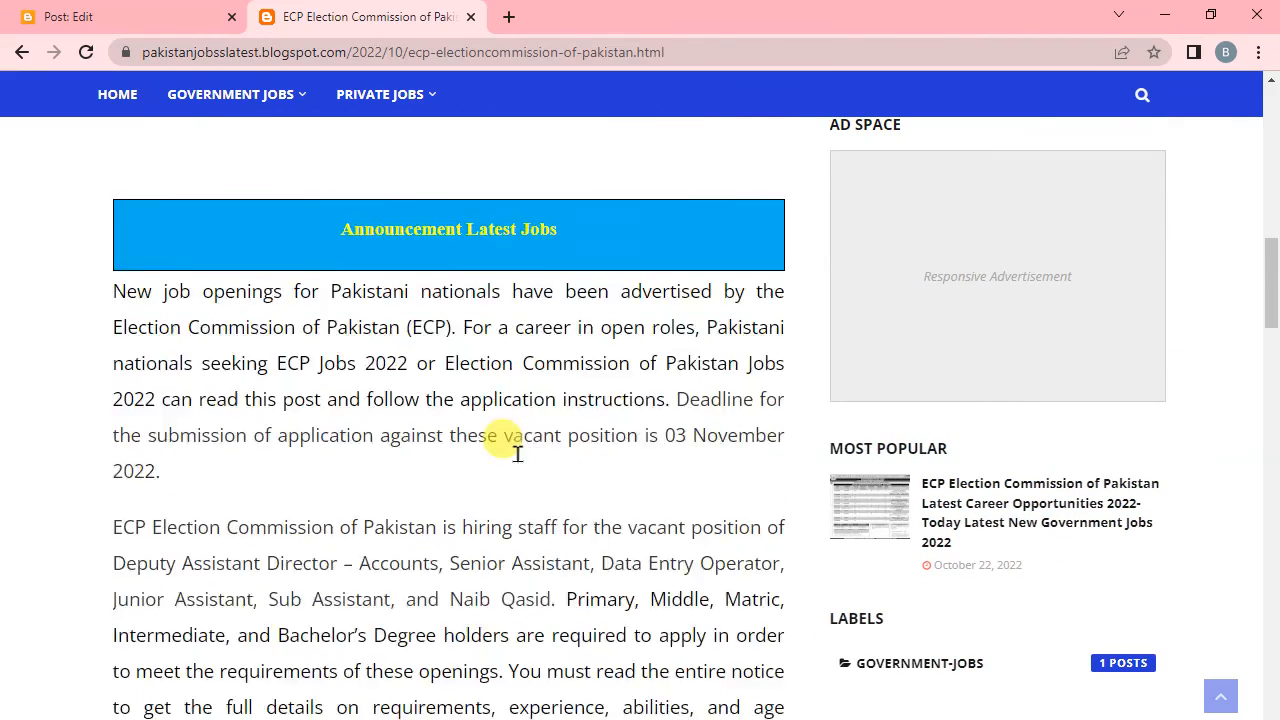
scroll(520, 447, "down", 2)
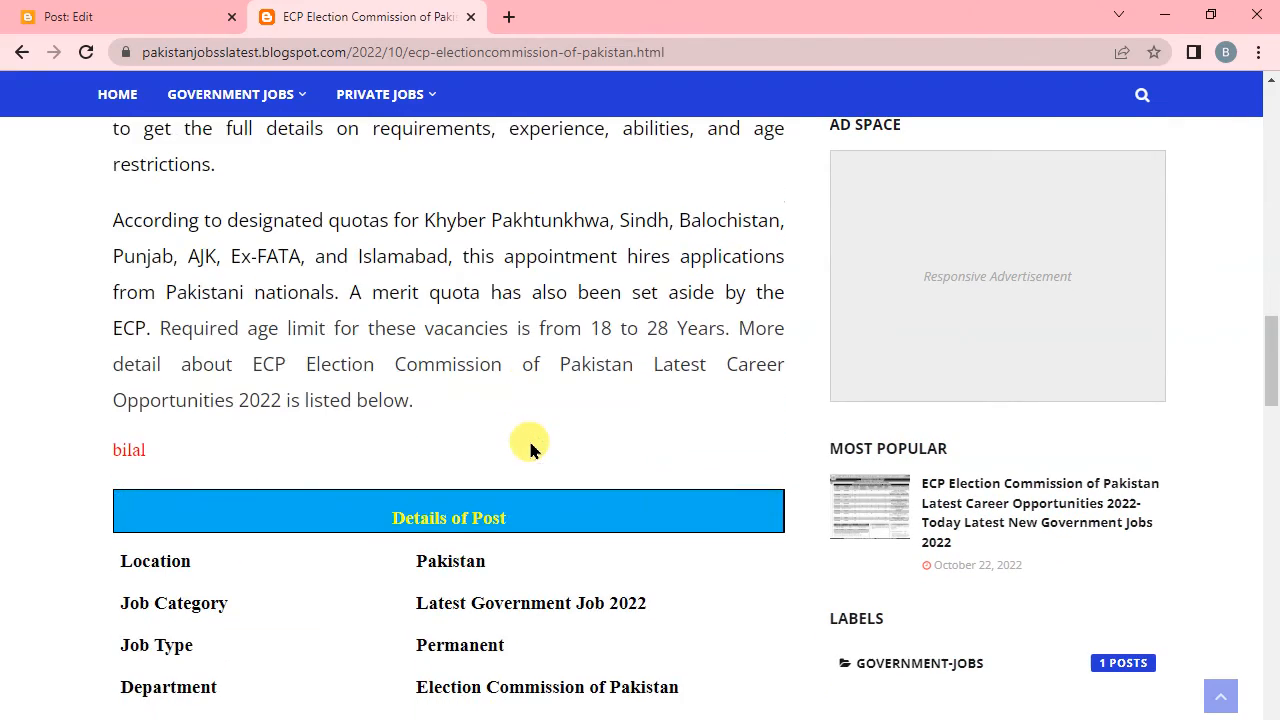
scroll(528, 437, "down", 3)
scroll(528, 432, "up", 15)
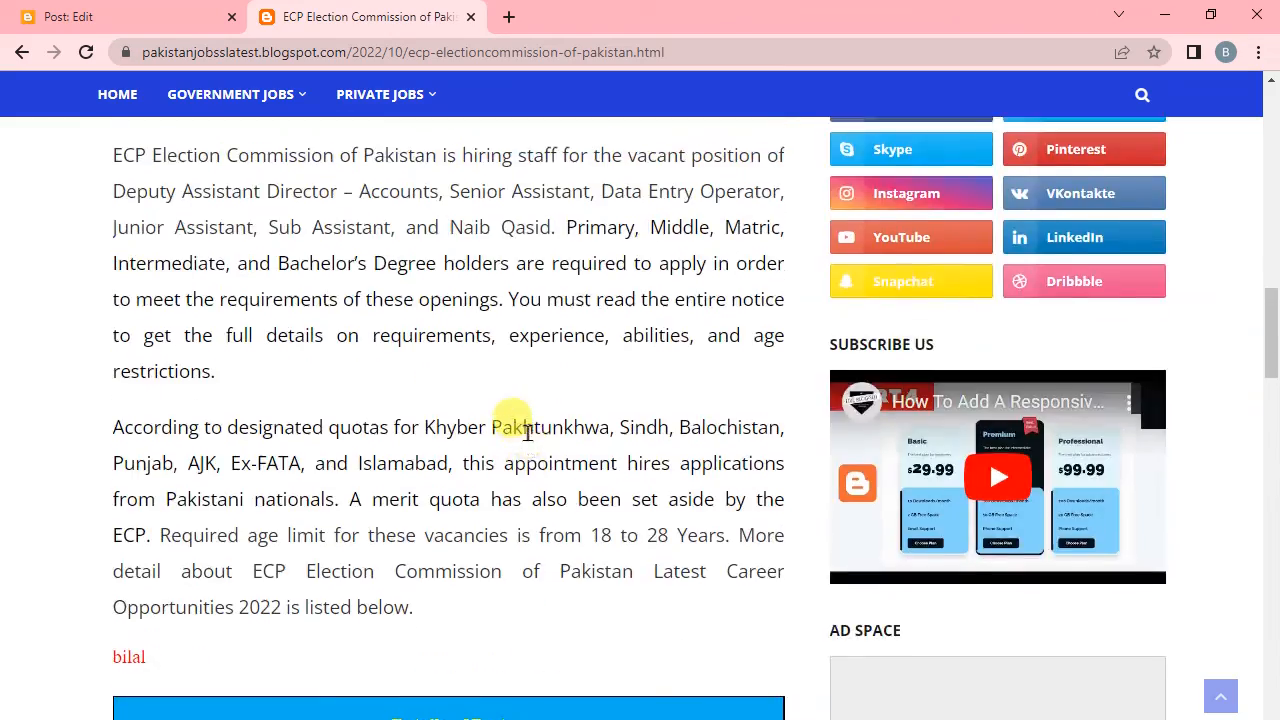
Open the Rawalpindi City Jobs page under Government Jobs, Federal Government and copy the label rawalpindi-city-jobs from its address.
mouse_move(165, 300)
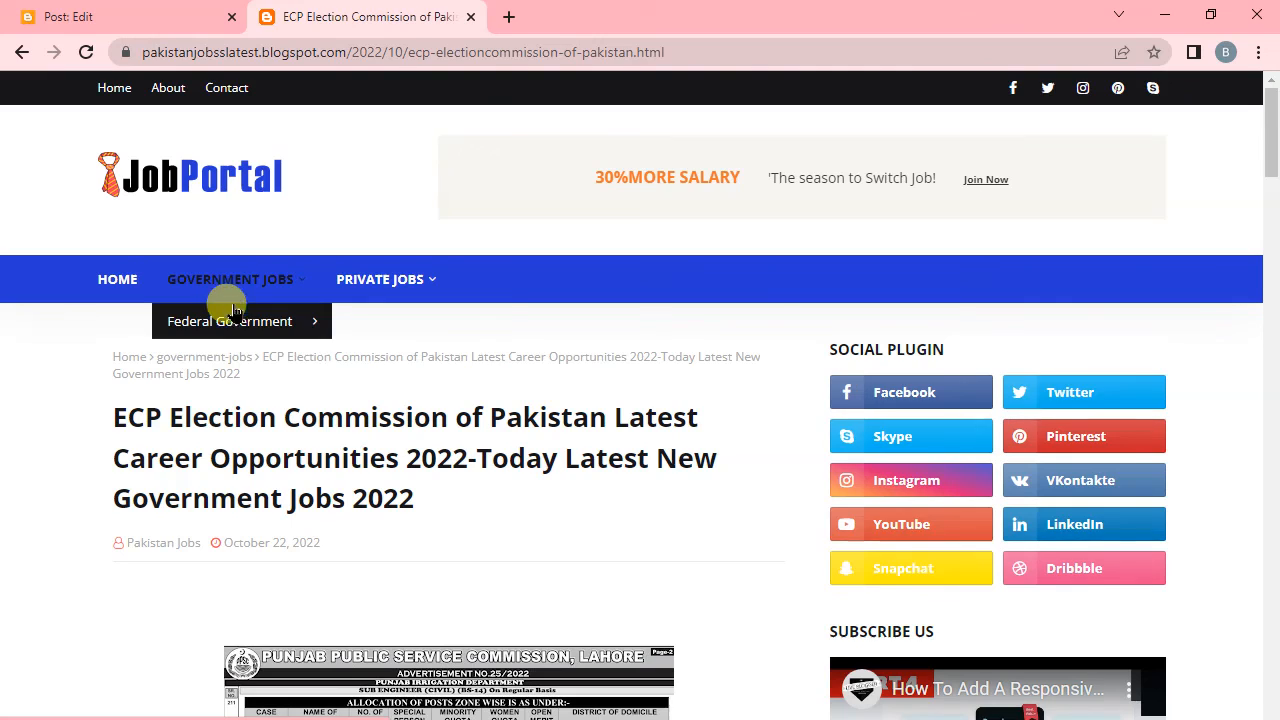
mouse_move(223, 321)
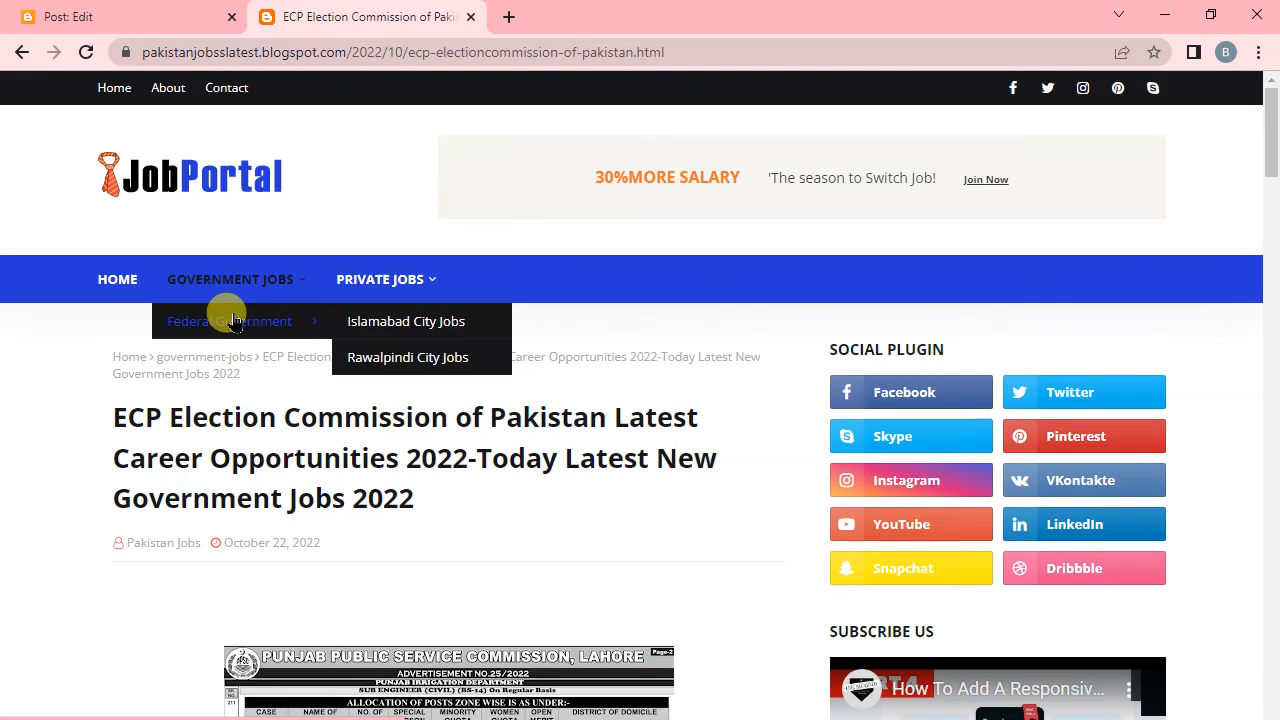
left_click(388, 362)
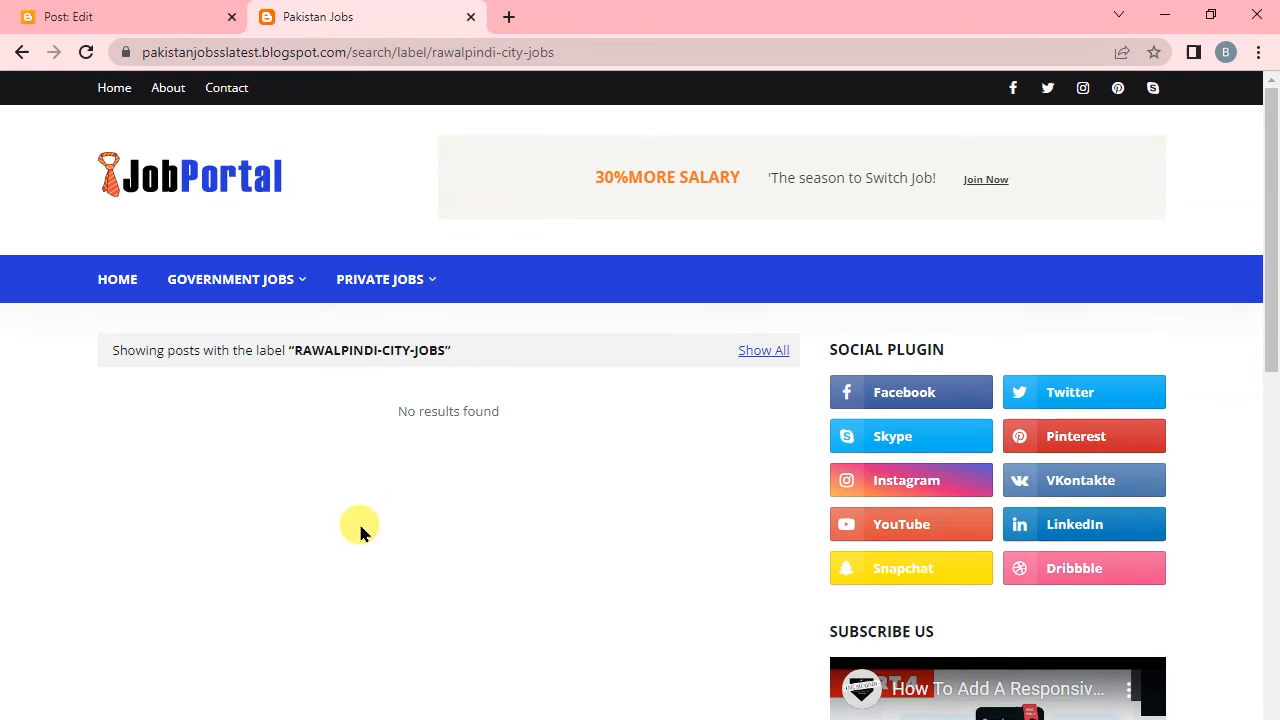
left_click(569, 52)
left_click_drag(569, 52, 433, 52)
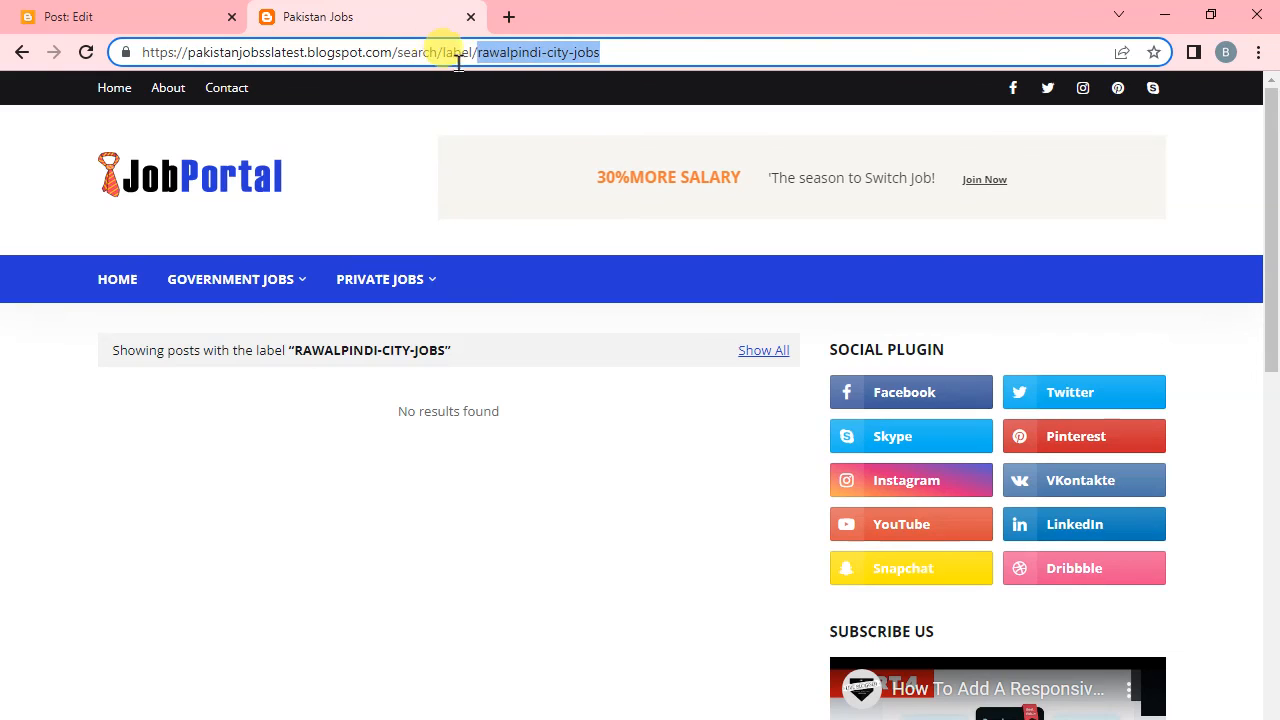
right_click(537, 53)
left_click(624, 164)
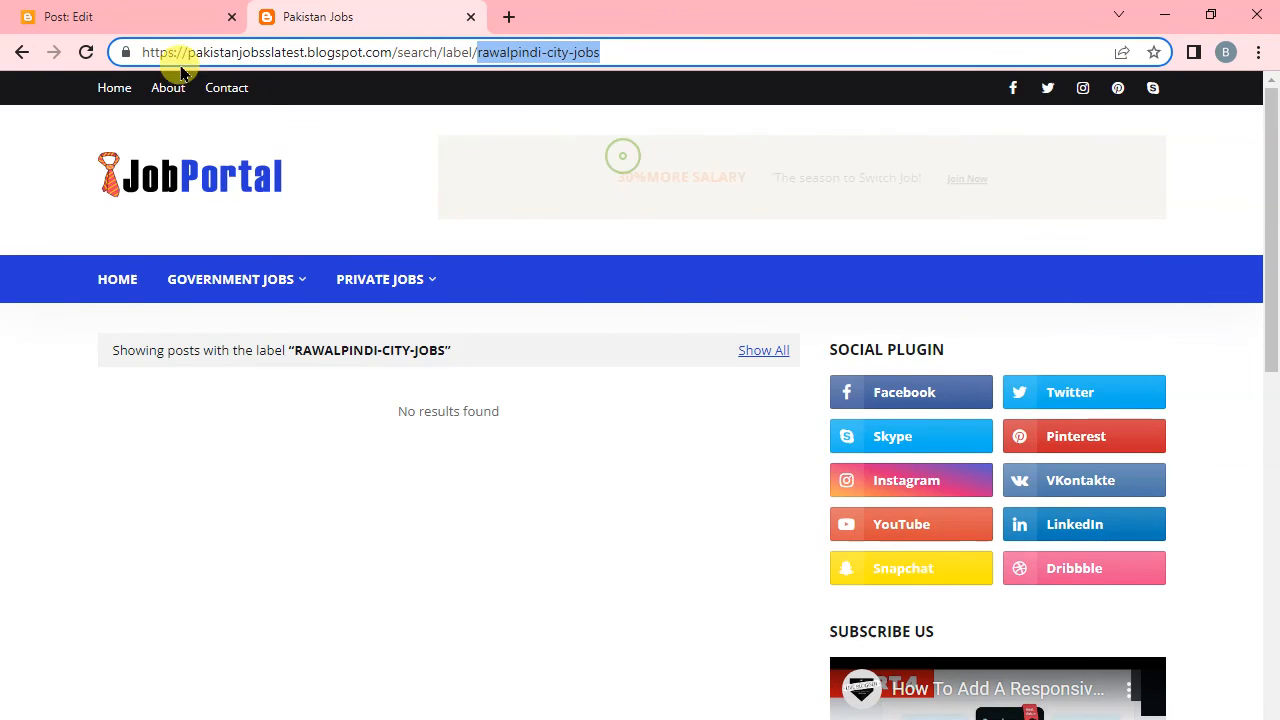
Add rawalpindi-city-jobs after government-jobs in the post's labels, separated by a comma, and update the post.
left_click(132, 17)
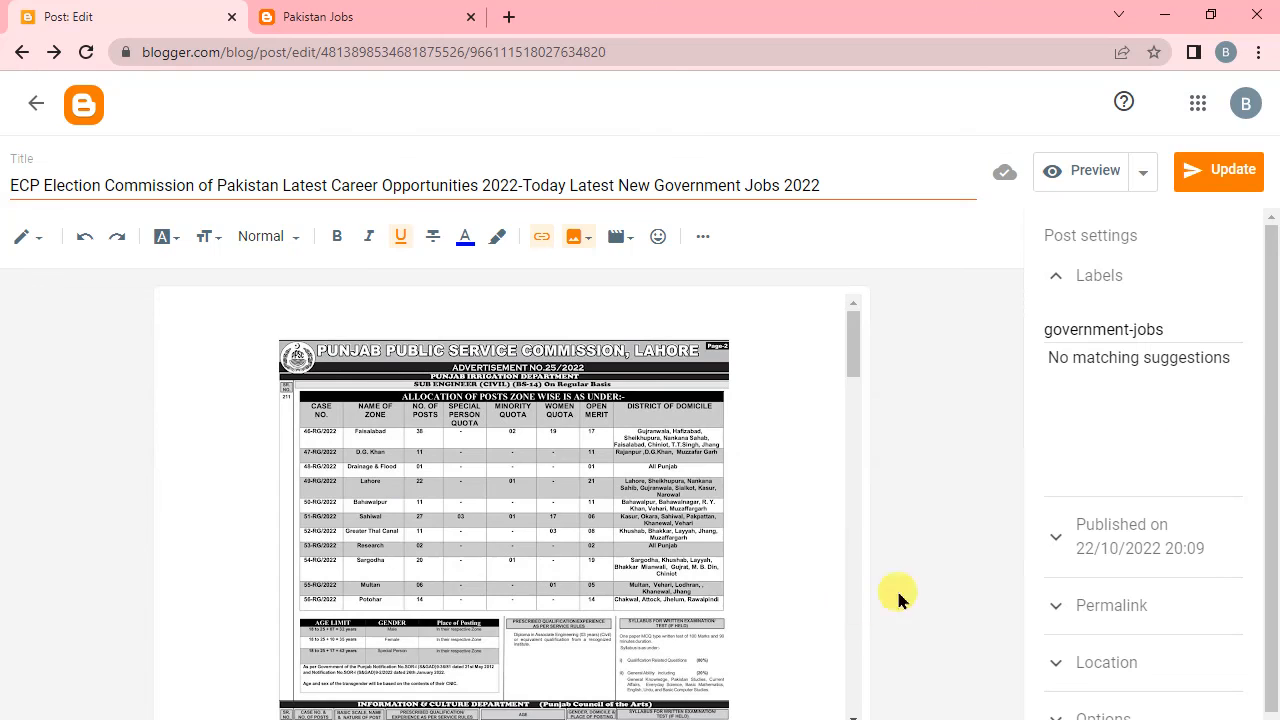
left_click(1174, 344)
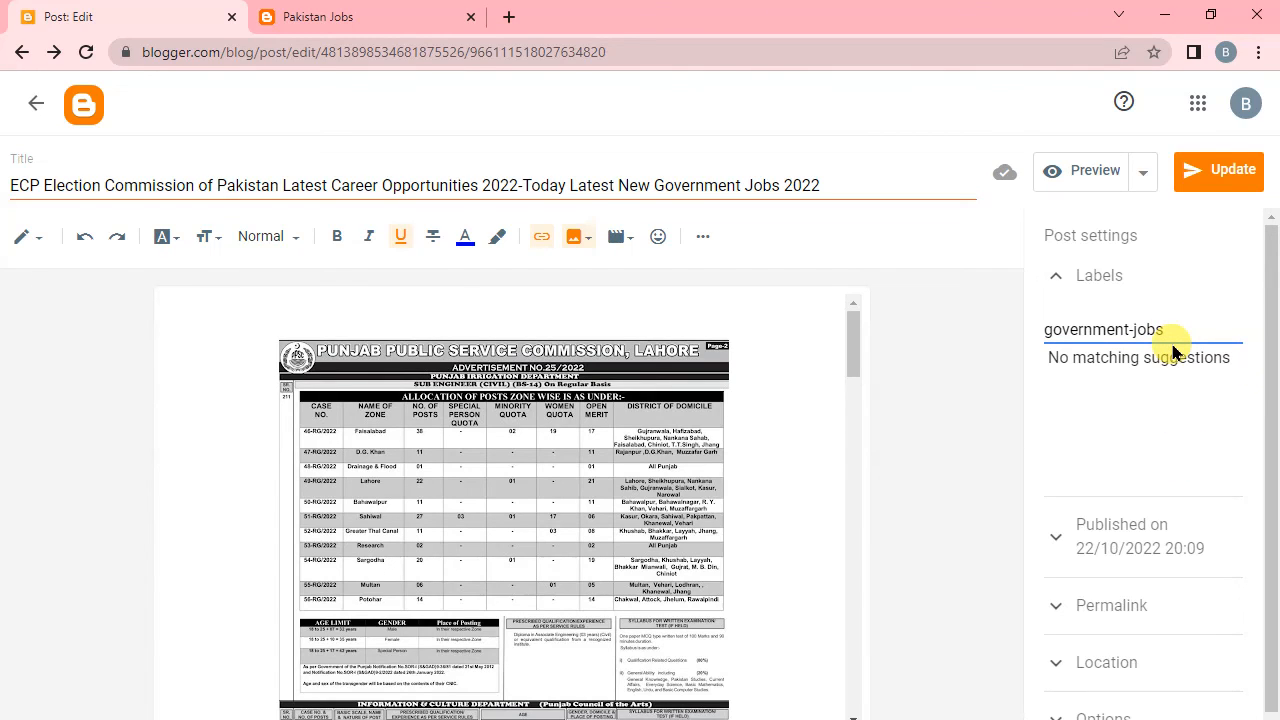
type(",")
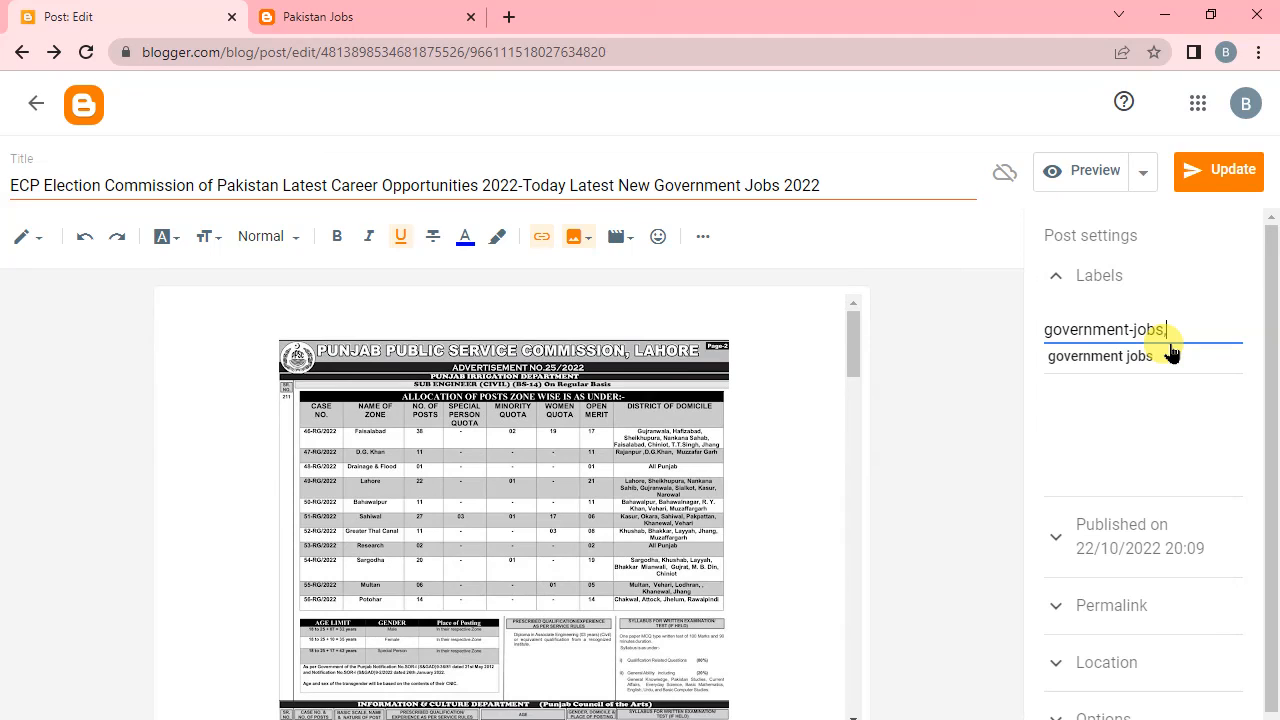
key("ctrl+v")
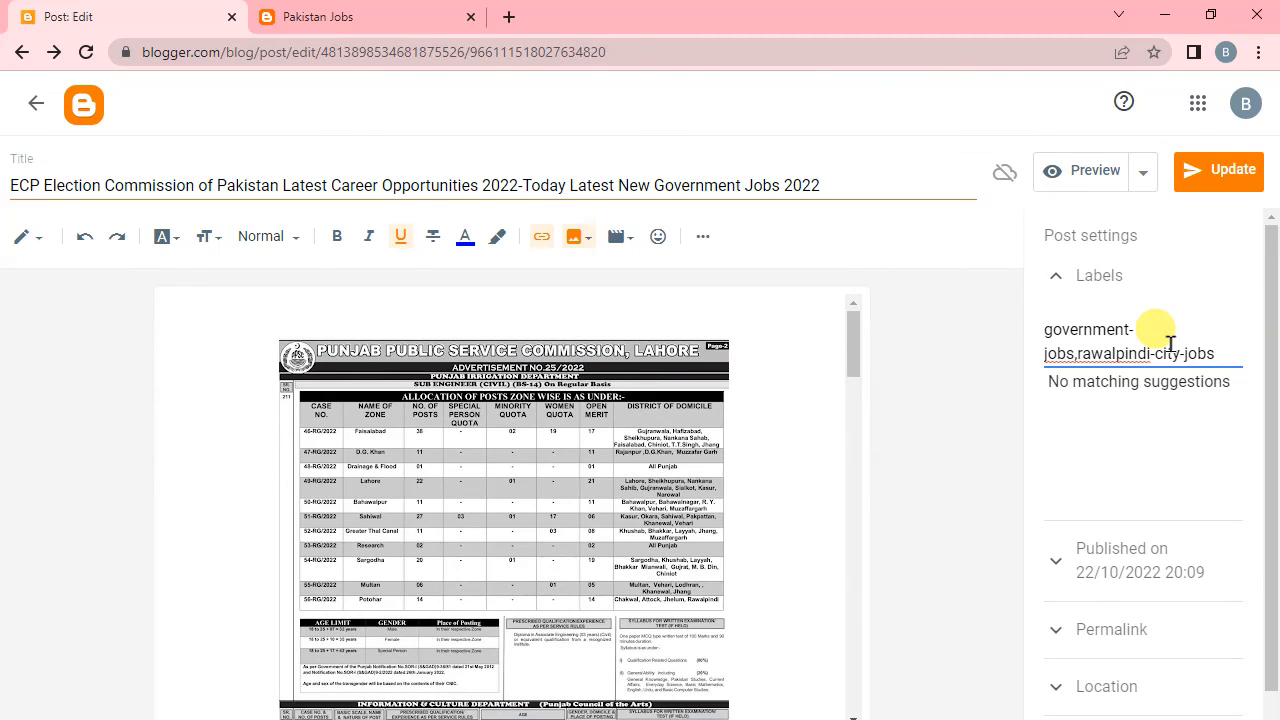
left_click(1218, 178)
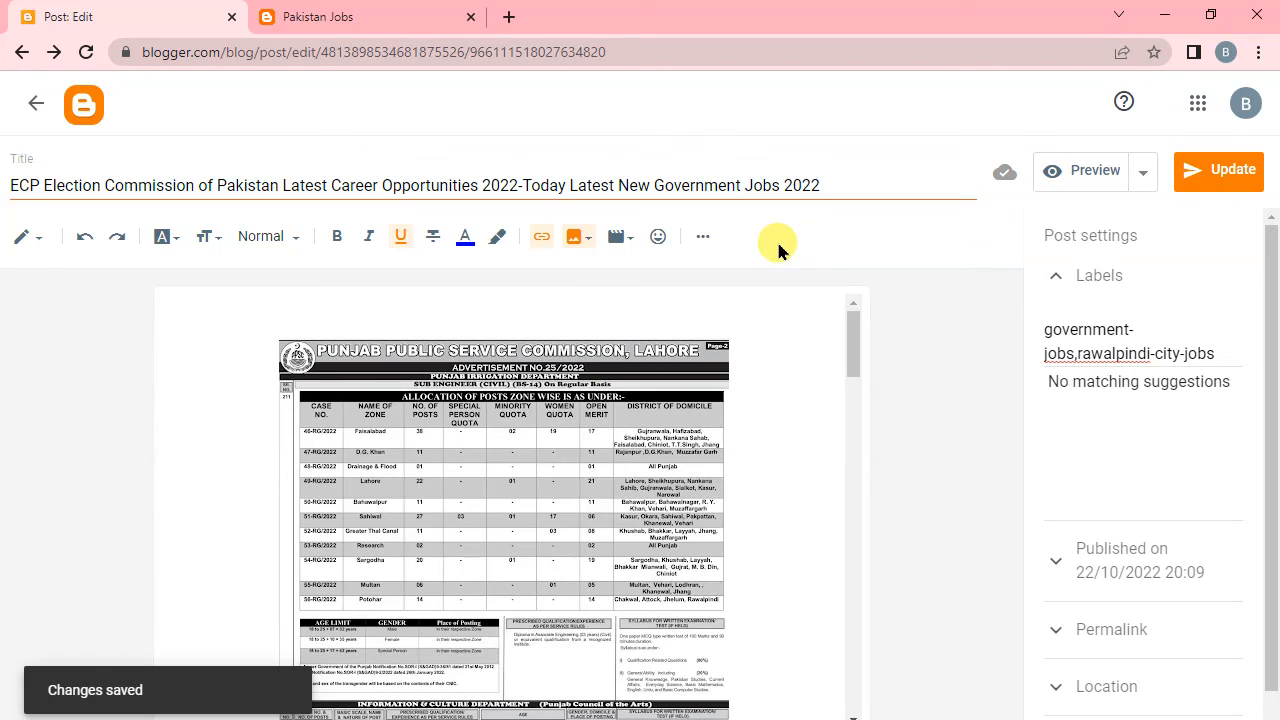
Reload the live rawalpindi-city-jobs label page and open the ECP Election Commission post from it to check its content.
left_click(371, 9)
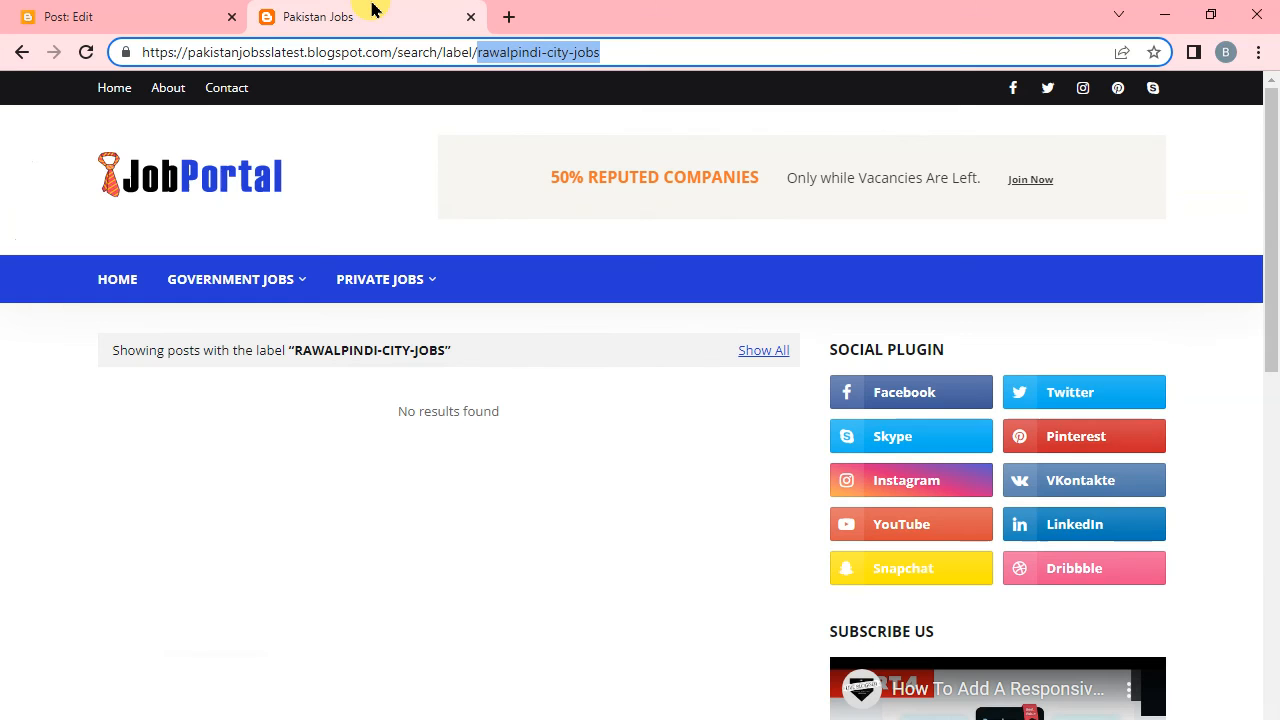
left_click(87, 52)
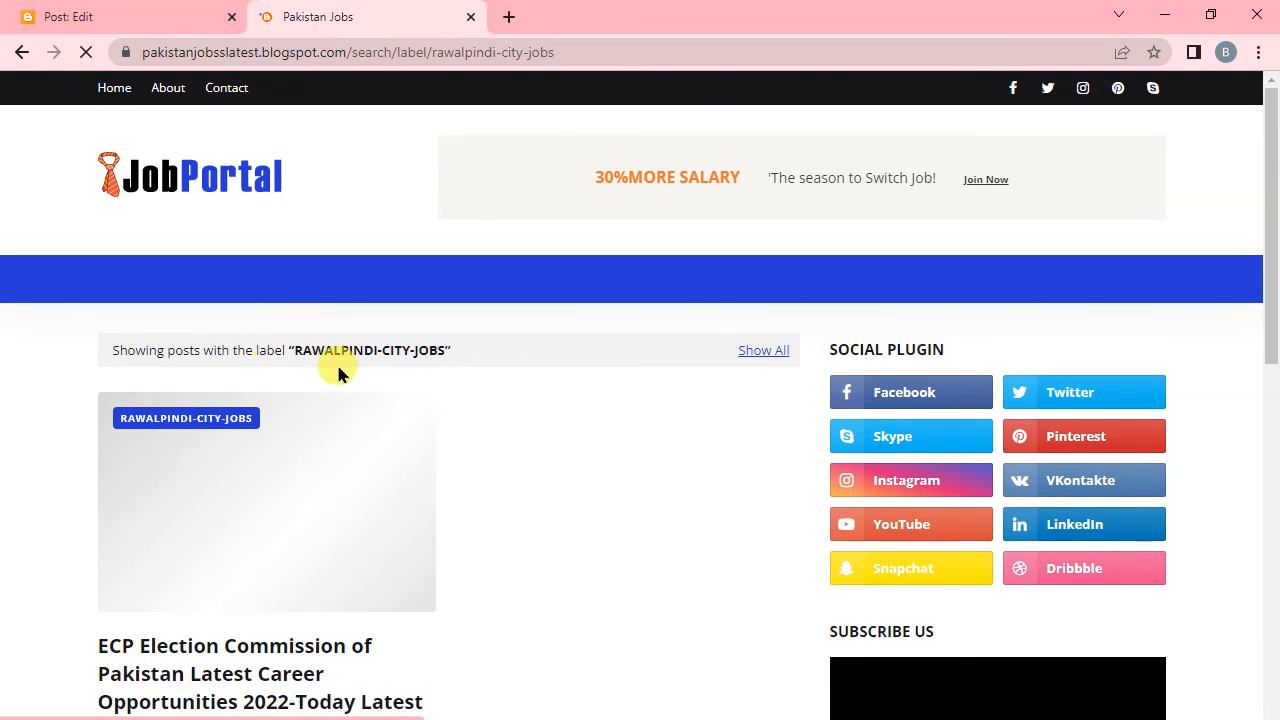
scroll(630, 690, "down", 2)
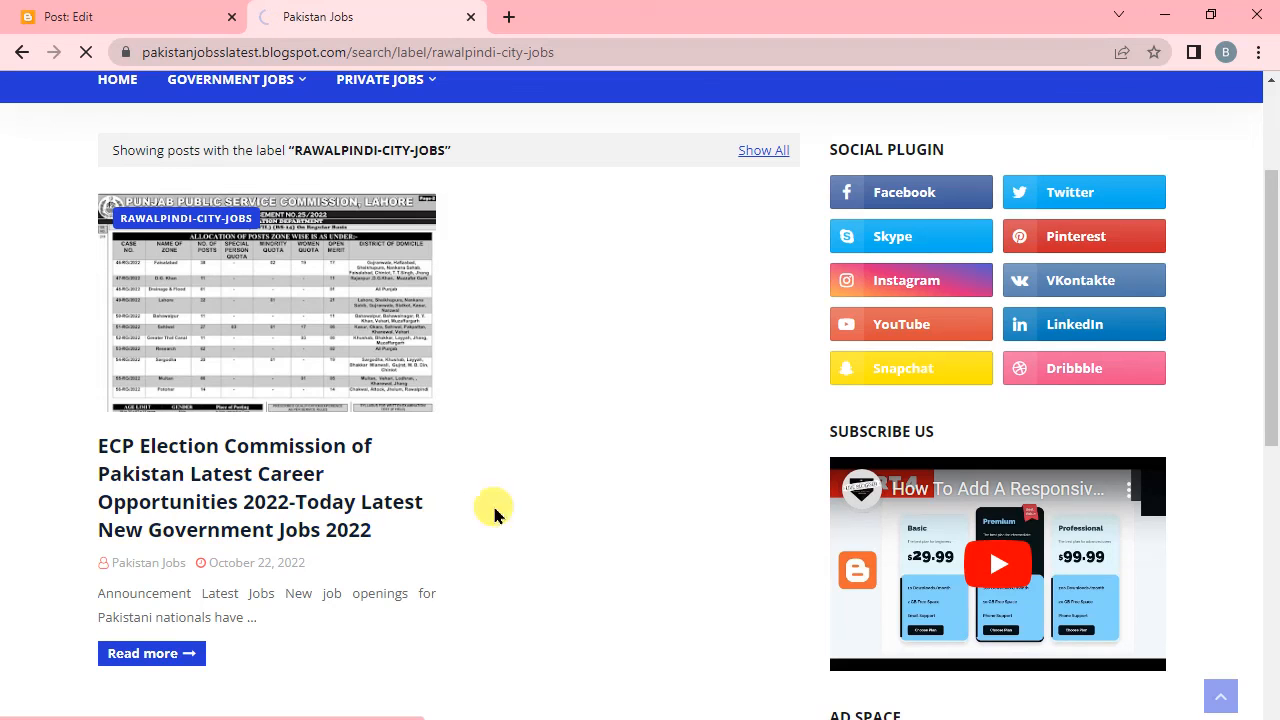
left_click(432, 503)
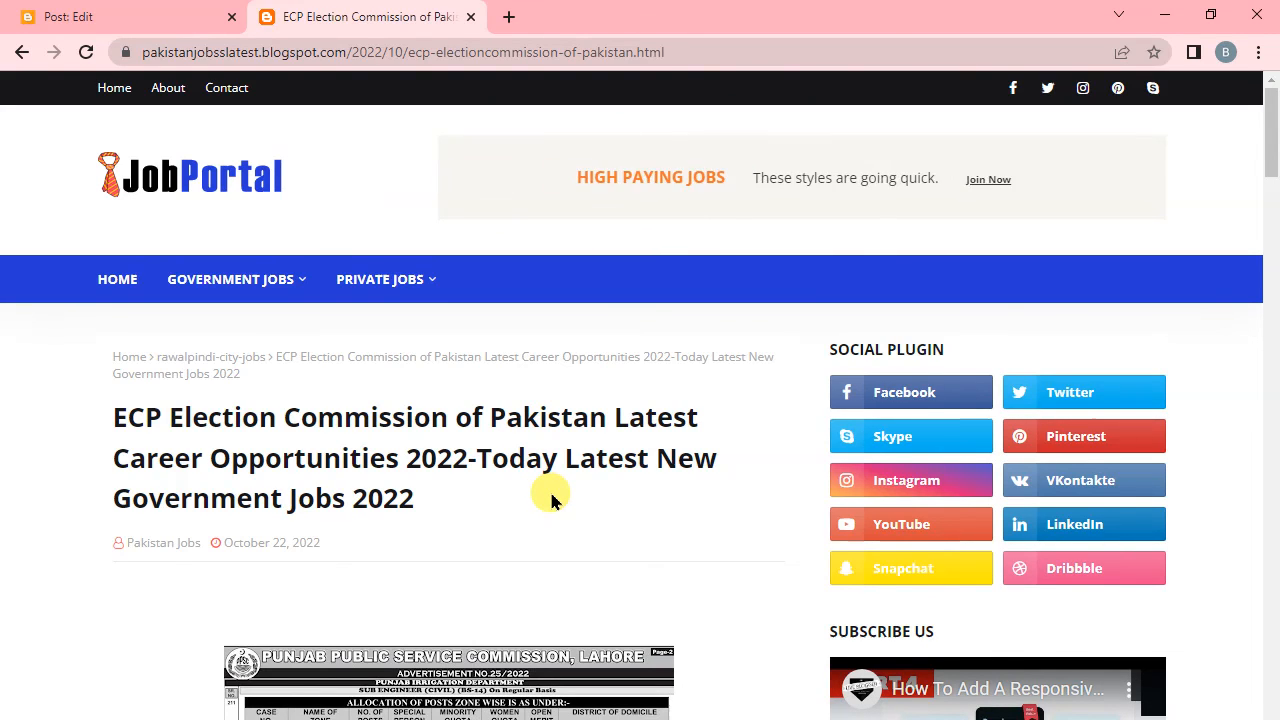
scroll(551, 500, "down", 5)
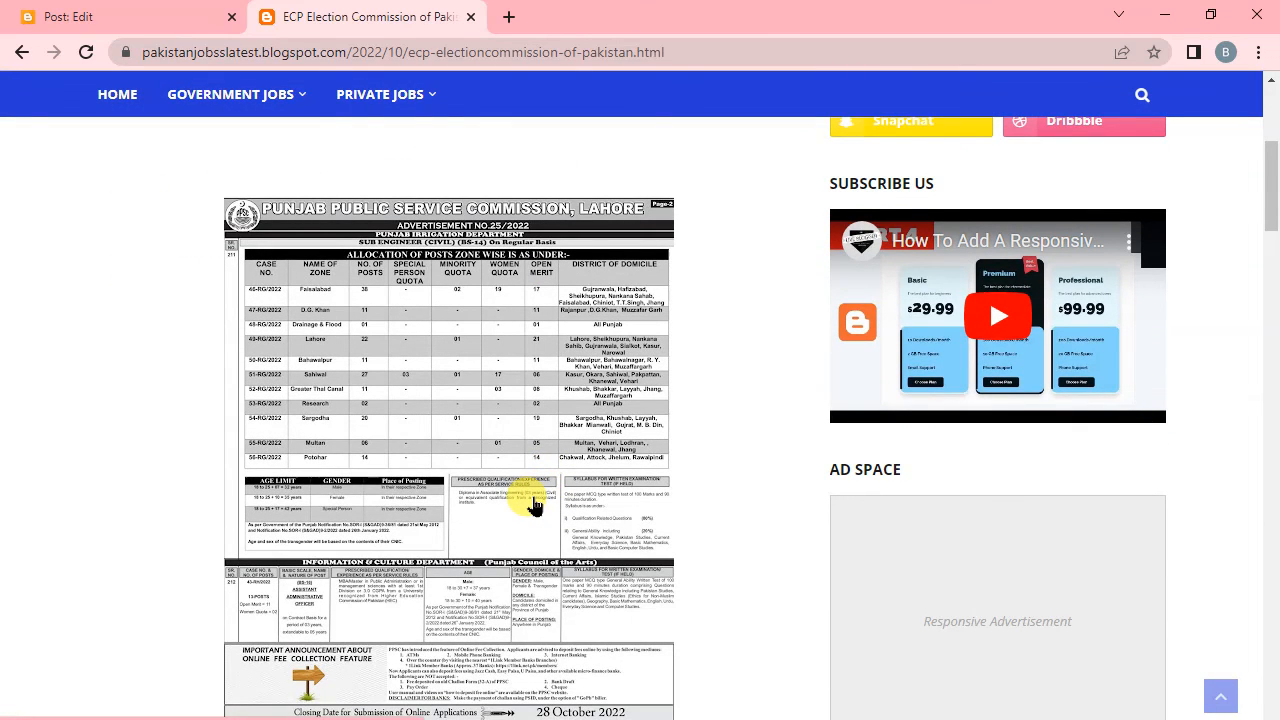